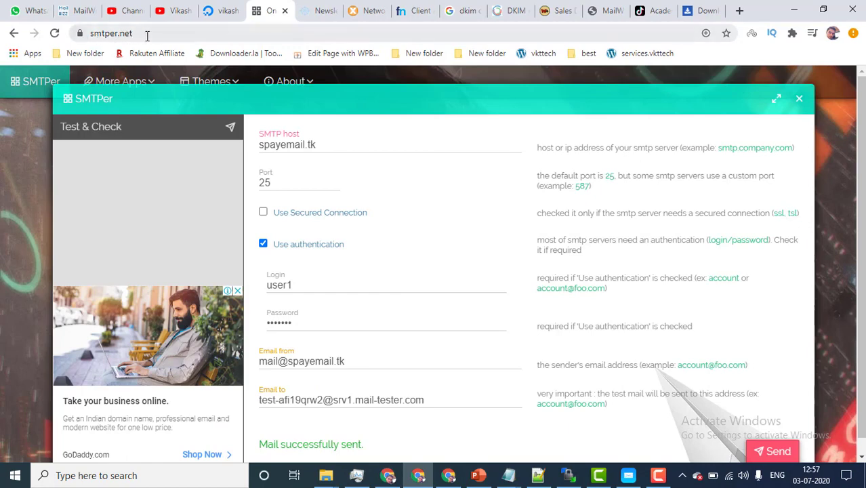
Step: Reload the mail-tester page to get a fresh test address
click(316, 10)
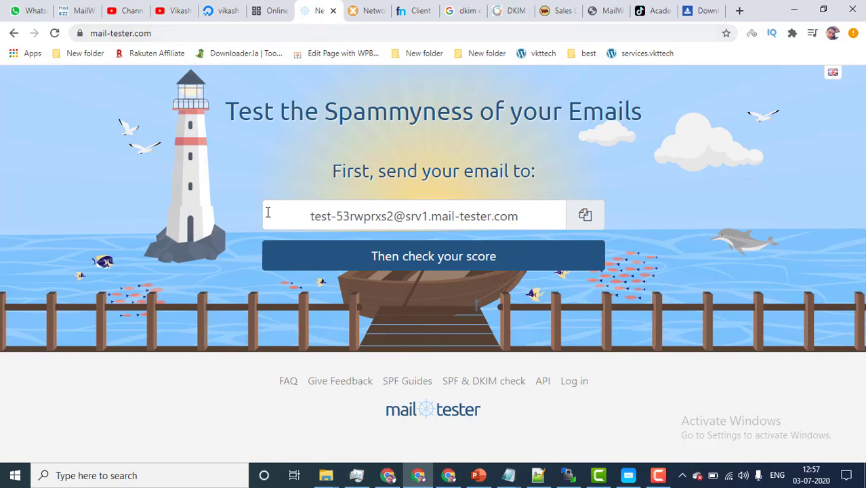
right_click(204, 144)
click(227, 177)
Step: Check the SMTPer host value, then bring up the DigitalOcean project page listing server.spayemail.tk
click(270, 11)
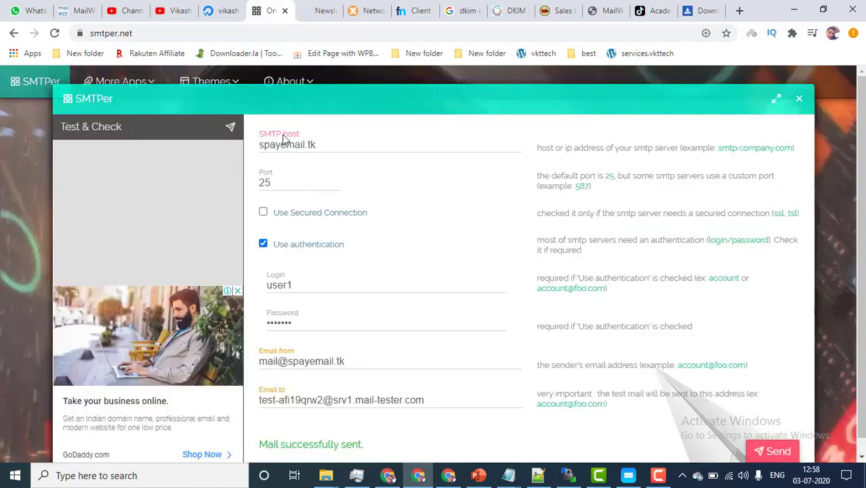
double_click(328, 143)
click(241, 6)
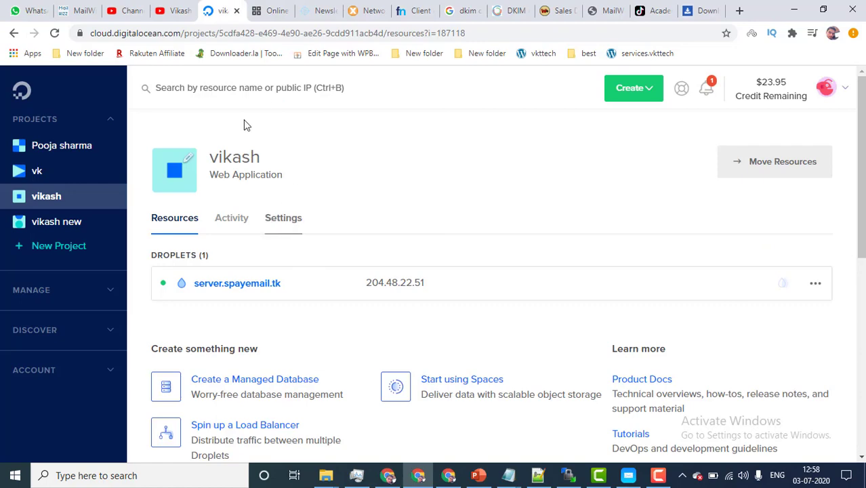
Step: Verify the SMTPer form still uses host spayemail.tk on port 25
click(271, 10)
click(220, 10)
click(269, 10)
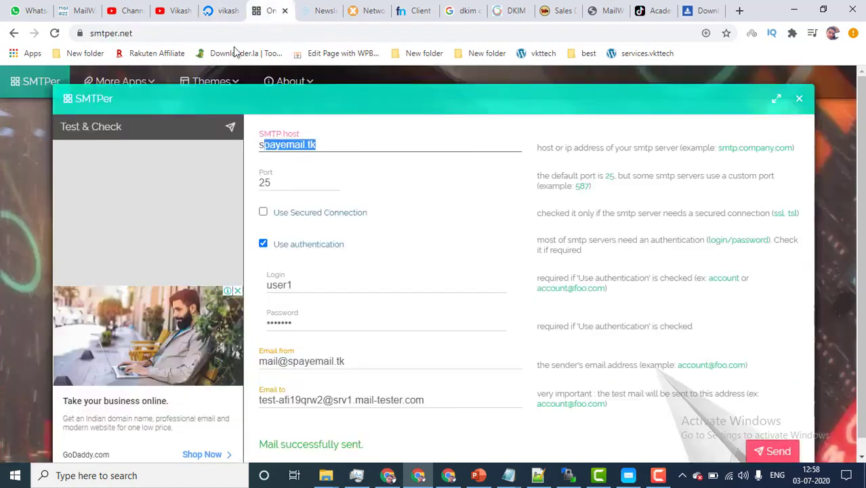
double_click(264, 183)
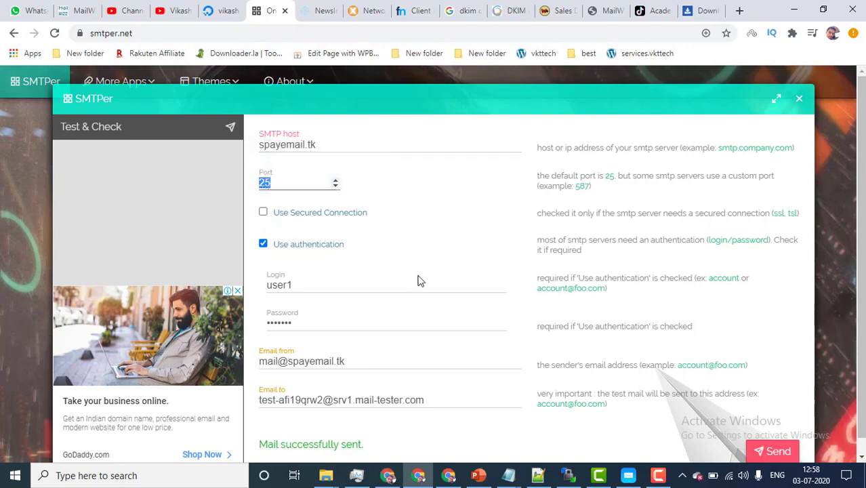
scroll(420, 279, down, 1)
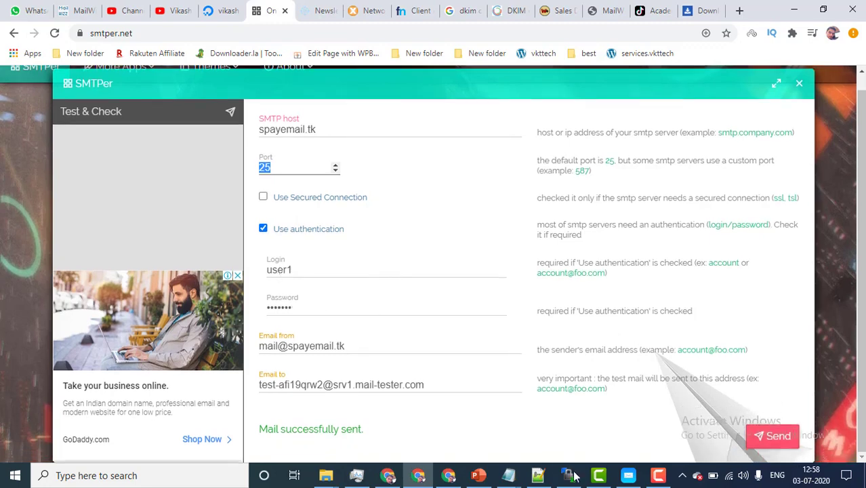
click(569, 475)
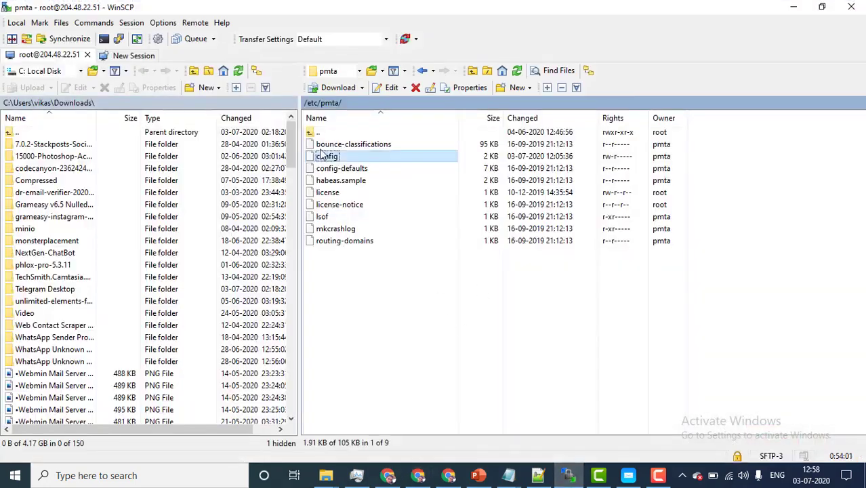
Step: Edit the config file in /etc/pmta from WinSCP's file list
right_click(328, 163)
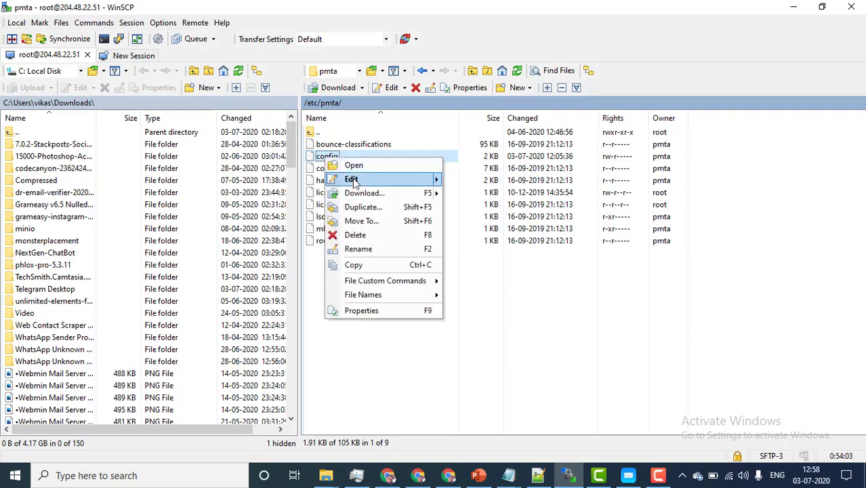
click(552, 312)
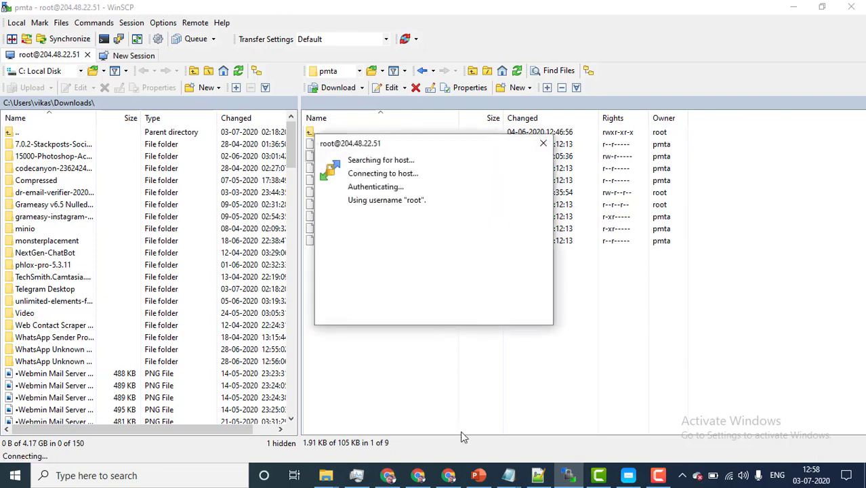
click(420, 476)
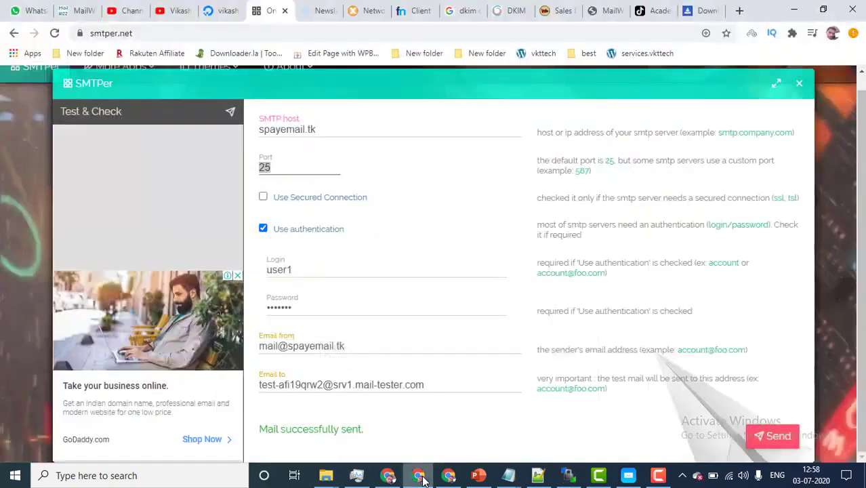
click(420, 477)
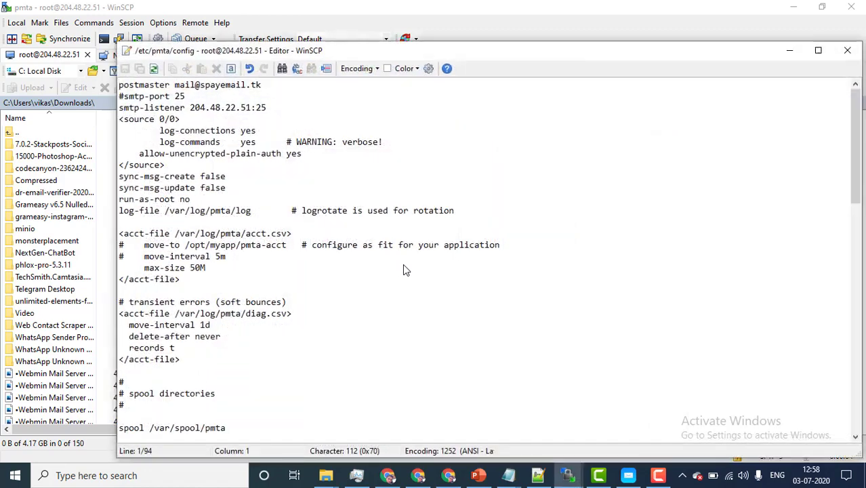
Step: Scroll /etc/pmta/config down to the smtp-user and authentication source settings
scroll(290, 265, down, 5)
scroll(289, 265, down, 4)
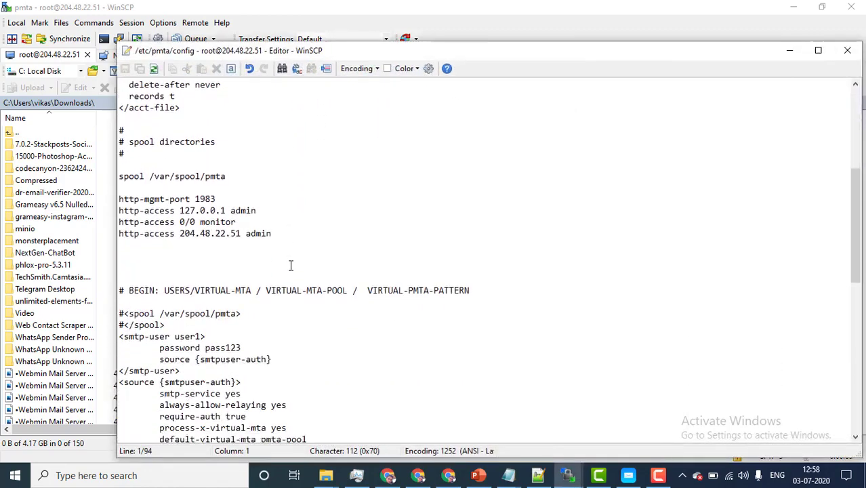
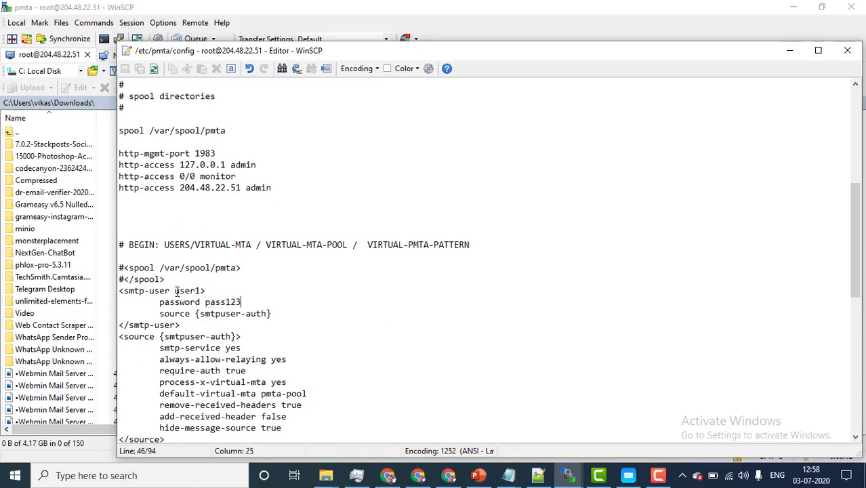
Step: Select part of the password value under <smtp-user user1> in /etc/pmta/config
drag(175, 290, 220, 299)
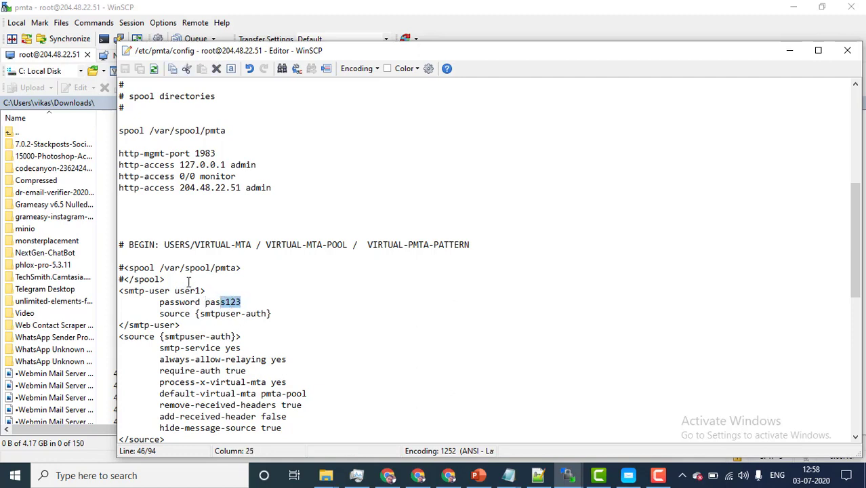
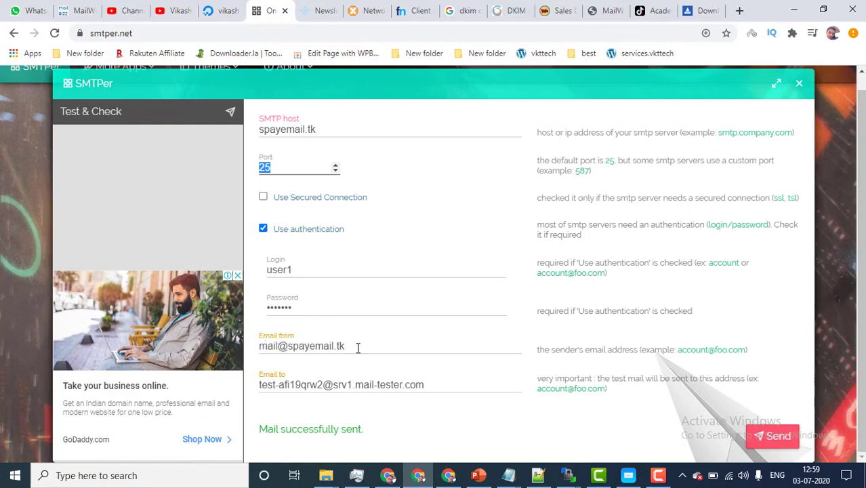
Step: Send an SMTPer test mail from spayemail.tk to the copied mail-tester address, then view mail-tester
double_click(358, 347)
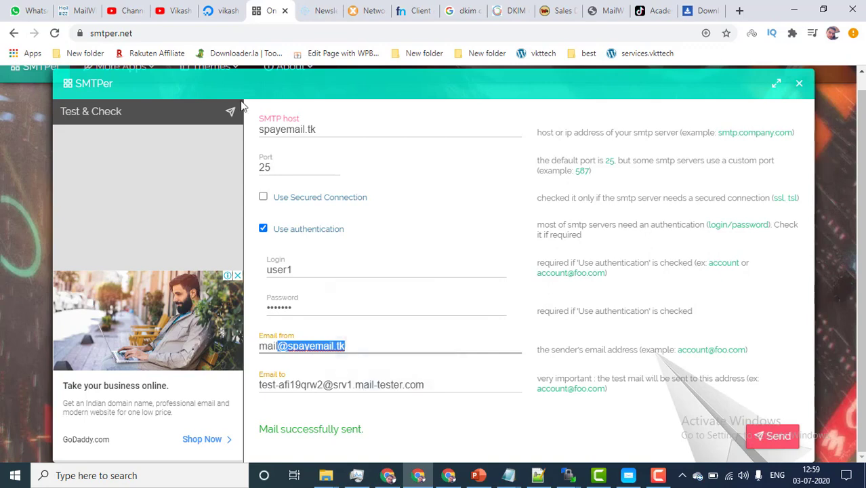
click(323, 9)
click(585, 215)
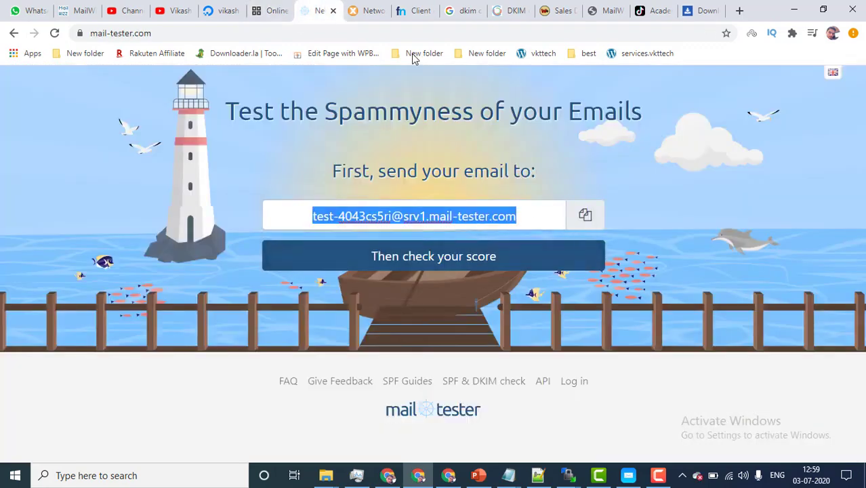
click(271, 11)
triple_click(330, 385)
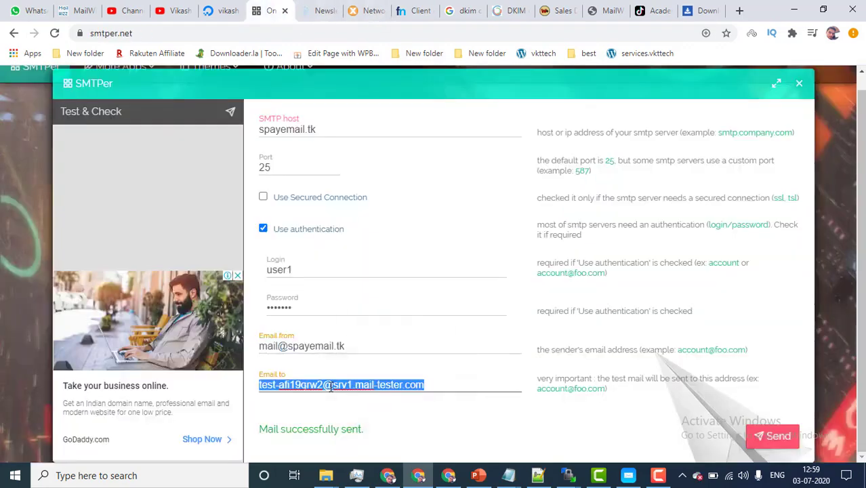
key(ctrl+v)
click(752, 435)
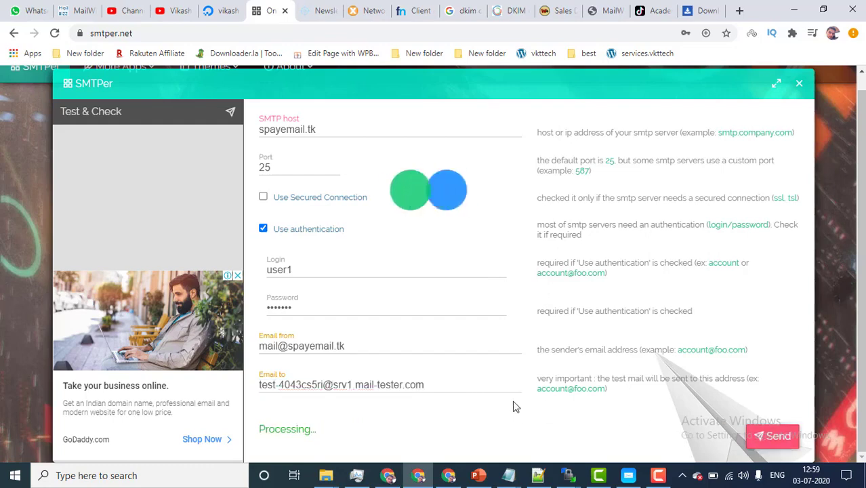
drag(260, 433, 379, 433)
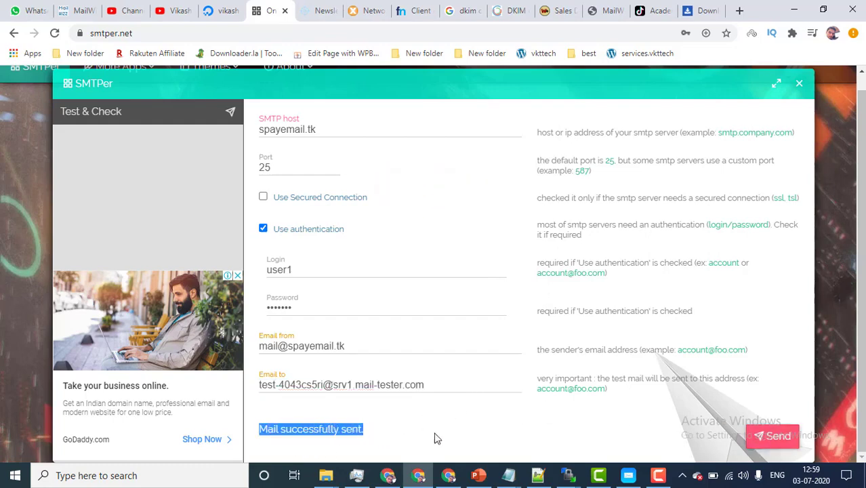
click(324, 10)
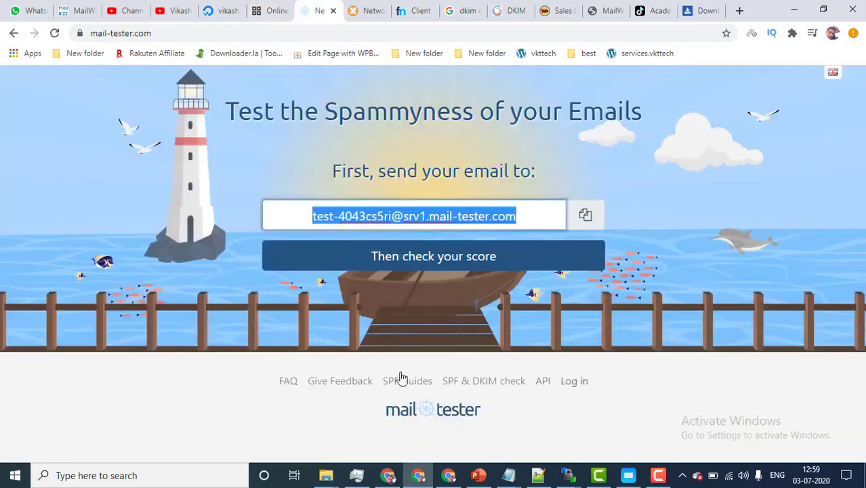
Step: Check the sent mail's spam score on mail-tester, showing 8.9/10
click(412, 263)
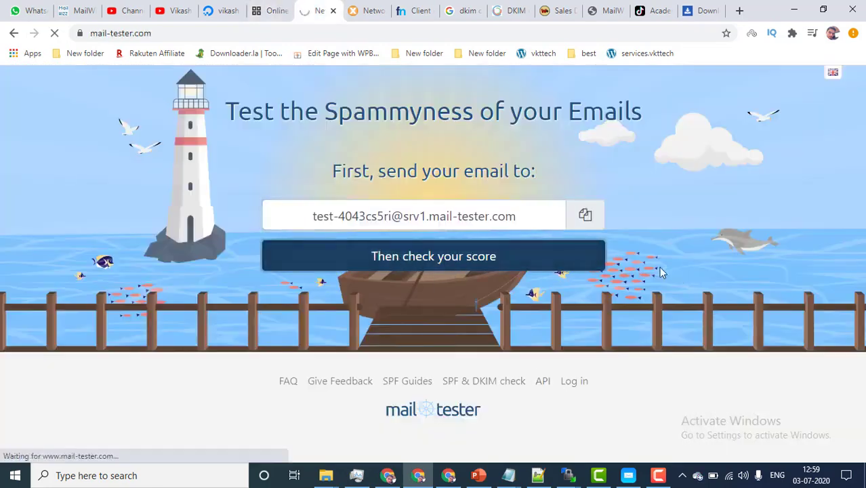
scroll(660, 278, down, 3)
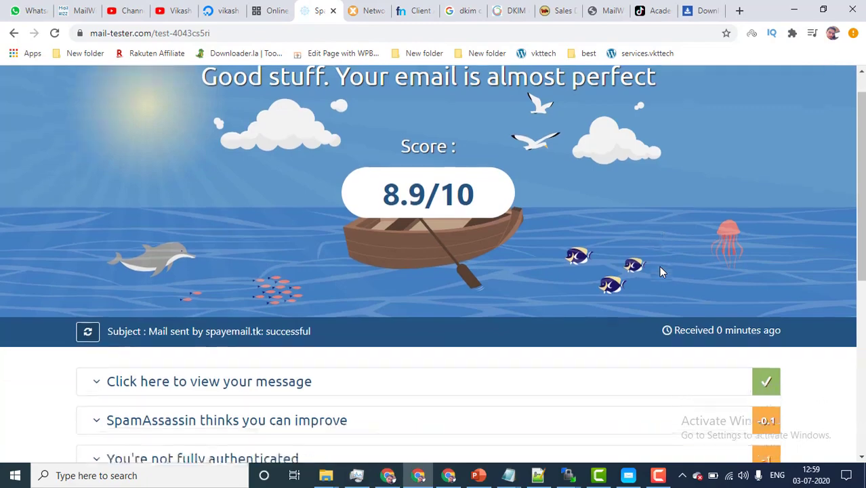
scroll(661, 293, up, 3)
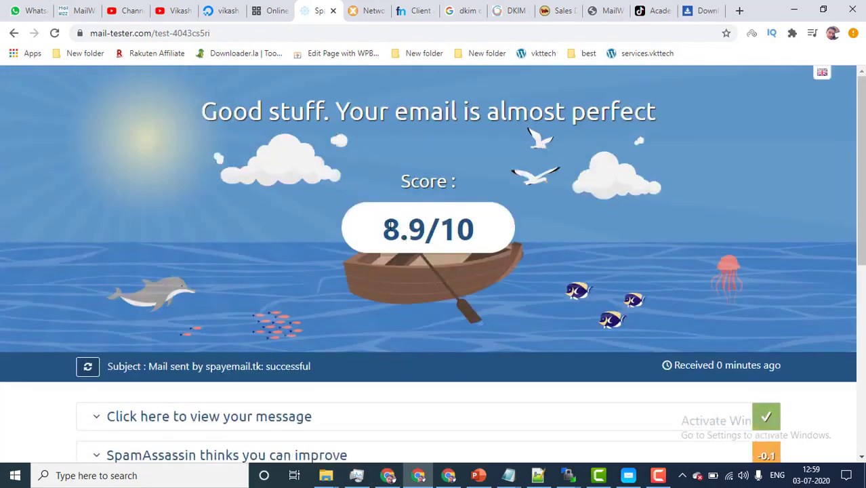
scroll(518, 264, down, 4)
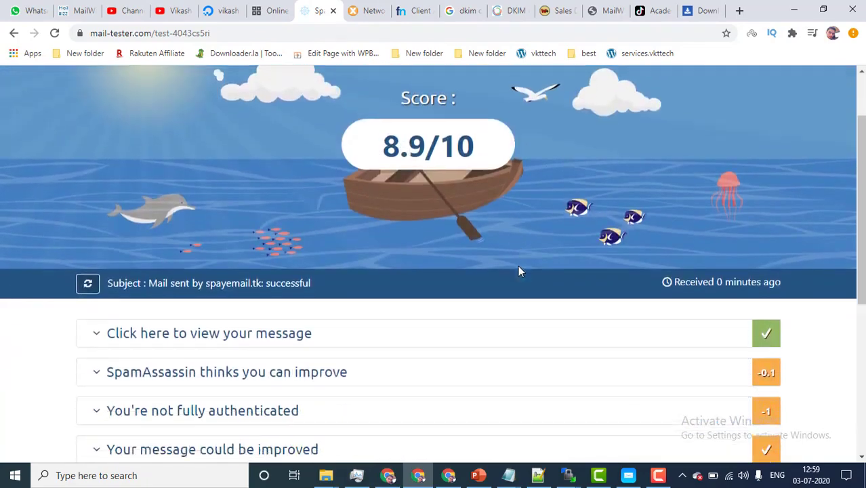
scroll(327, 251, up, 1)
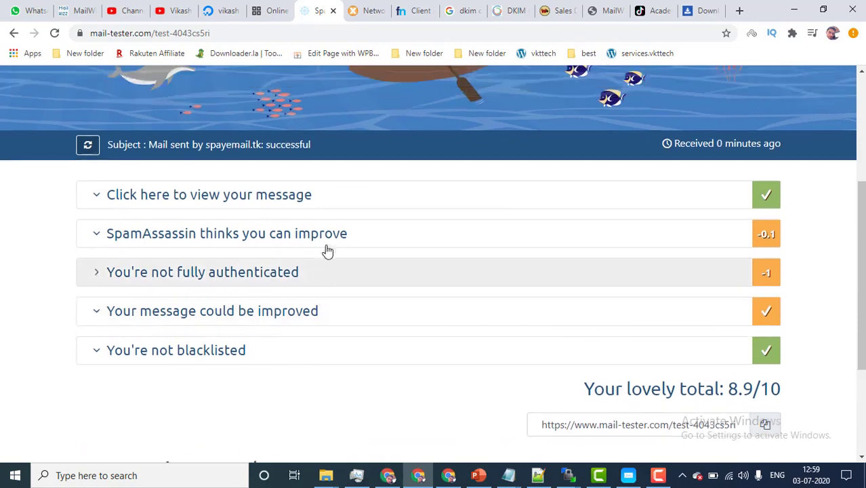
scroll(328, 250, down, 1)
Step: Expand the 'not fully authenticated' and 'not signed with DKIM' findings and read the DKIM explanation
click(315, 245)
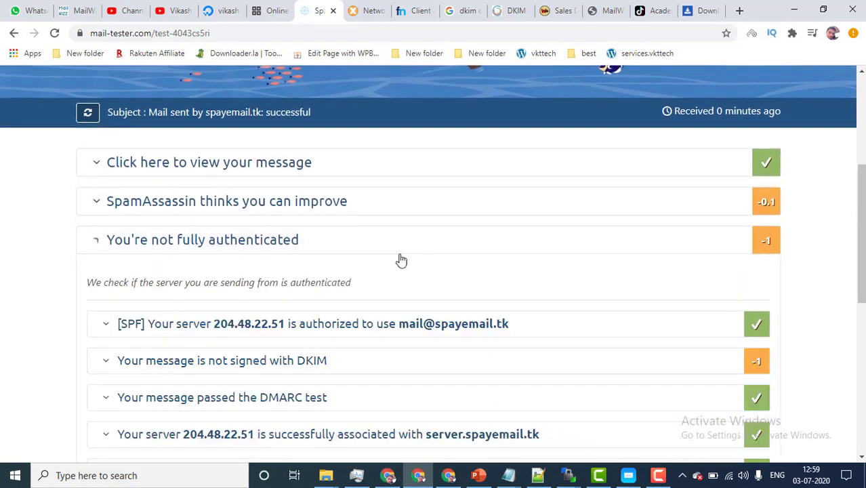
scroll(403, 261, down, 1)
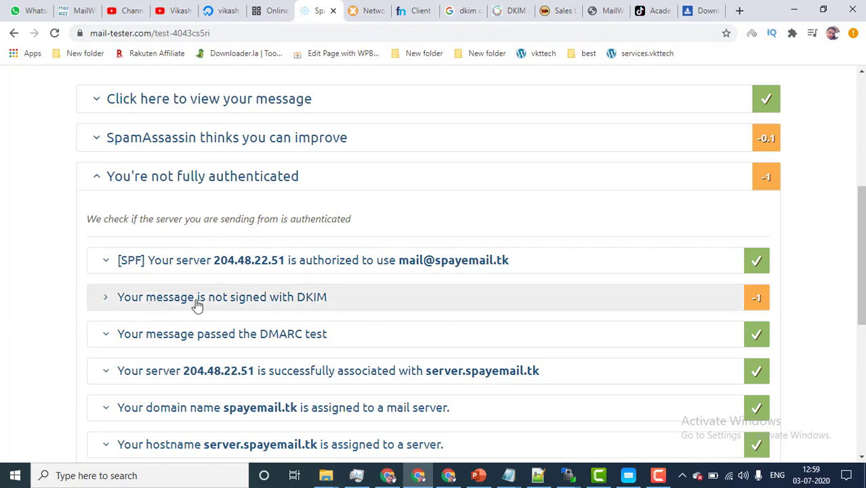
click(315, 302)
drag(322, 356, 96, 339)
click(359, 10)
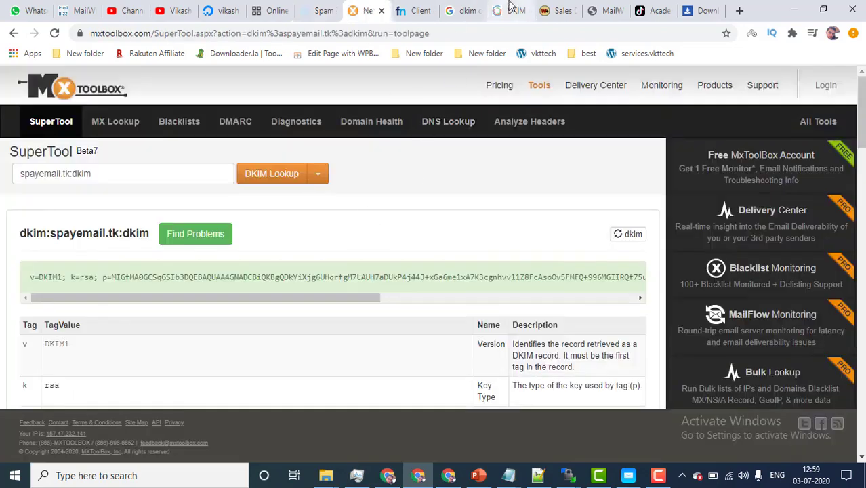
Step: Review the spayemail.tk DKIM record in the DMARC Analyzer and MxToolbox lookups
drag(512, 10, 417, 10)
scroll(376, 148, up, 5)
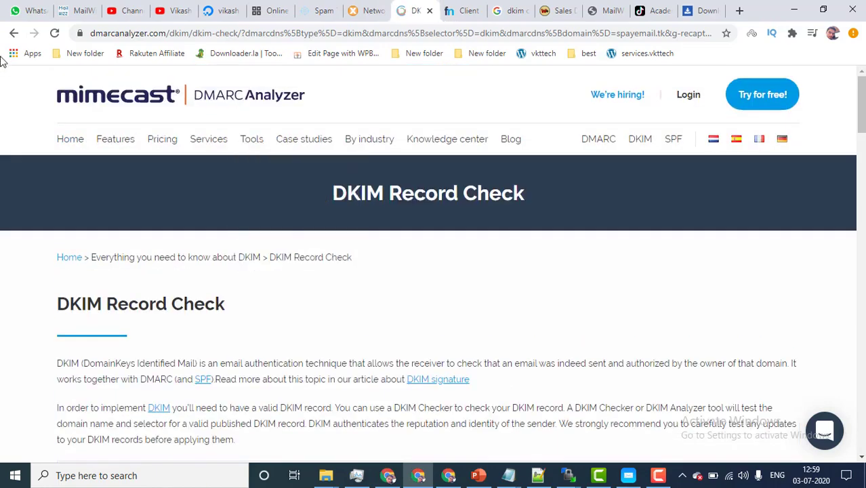
click(373, 10)
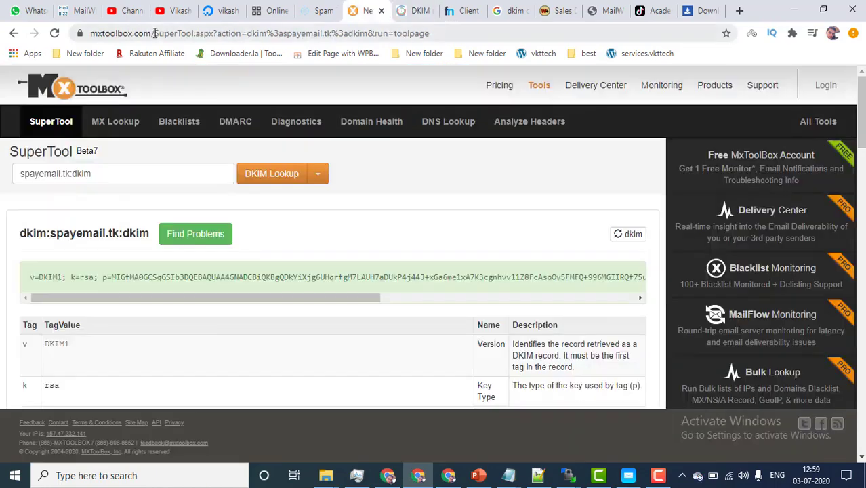
Step: Open mail-tester's 'SPF & DKIM check' footer link in a new tab
click(318, 10)
scroll(496, 326, down, 10)
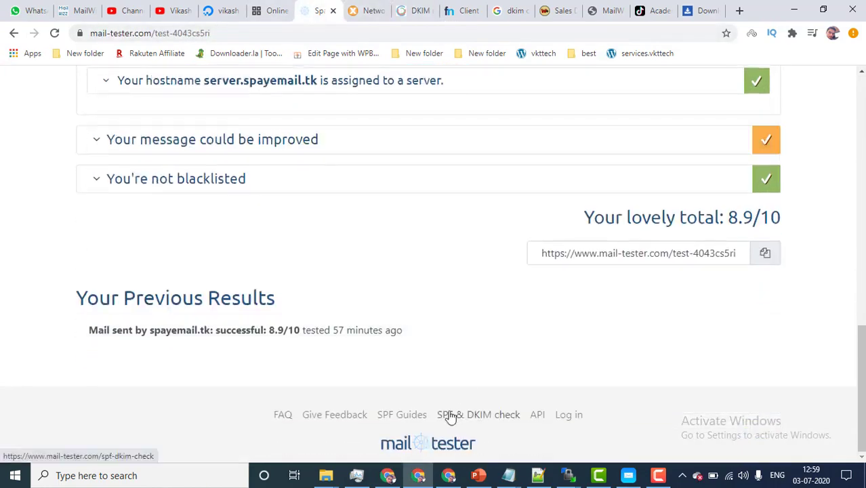
middle_click(465, 420)
scroll(415, 246, up, 10)
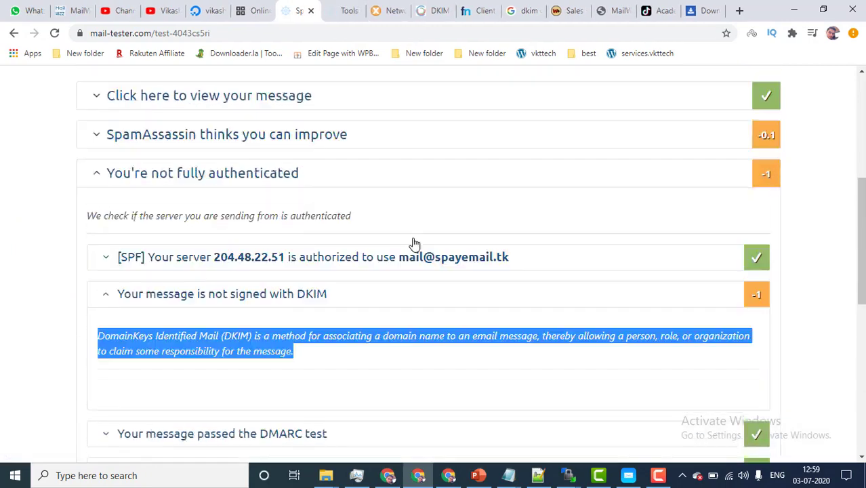
click(344, 10)
scroll(462, 276, down, 1)
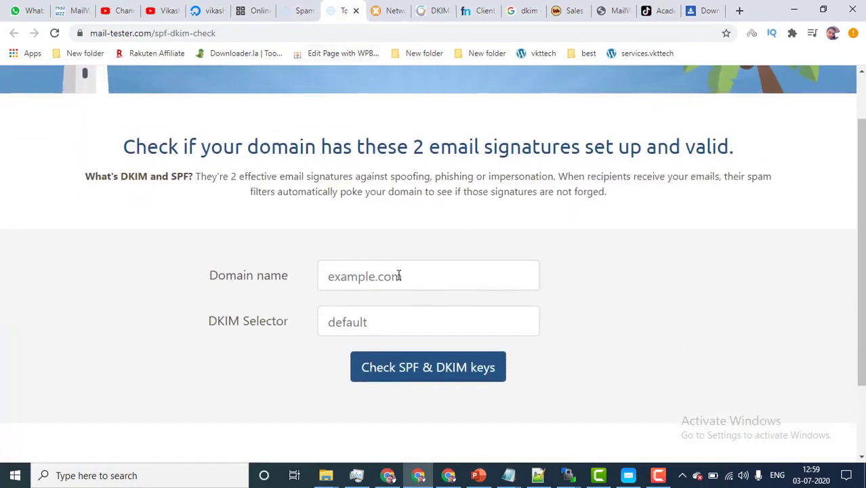
Step: Run the SPF & DKIM key check for domain spayemail.tk with selector dkim._domainkey
click(399, 275)
click(386, 308)
click(393, 331)
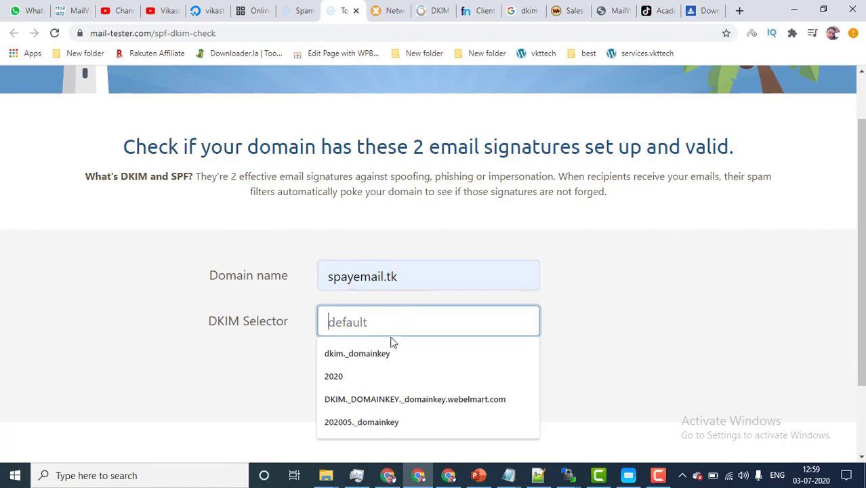
click(393, 352)
click(414, 366)
click(304, 10)
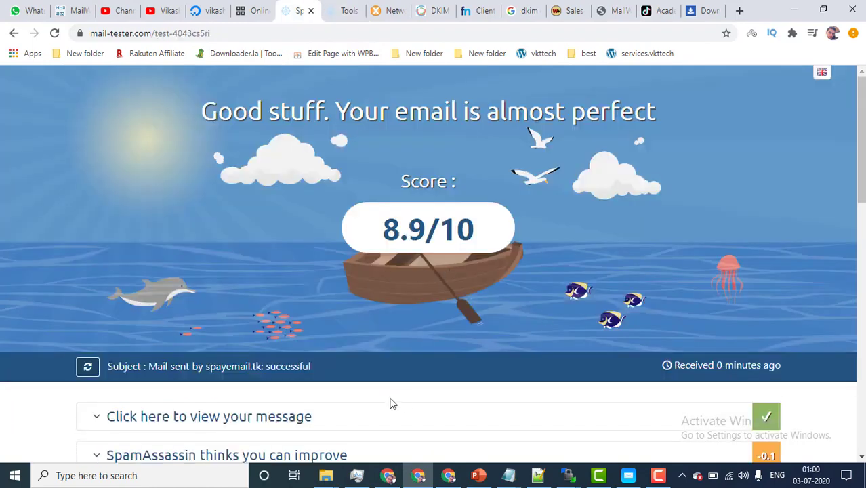
Step: Confirm the SPF record and 1024-bit DKIM key, then rerun the MxToolbox DKIM lookup
scroll(393, 401, down, 2)
click(344, 10)
scroll(212, 382, up, 2)
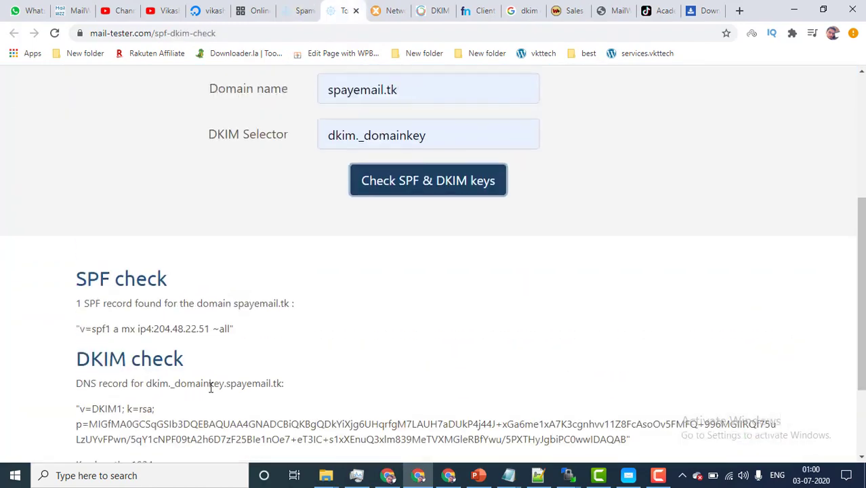
scroll(212, 383, down, 2)
drag(77, 282, 203, 344)
click(203, 344)
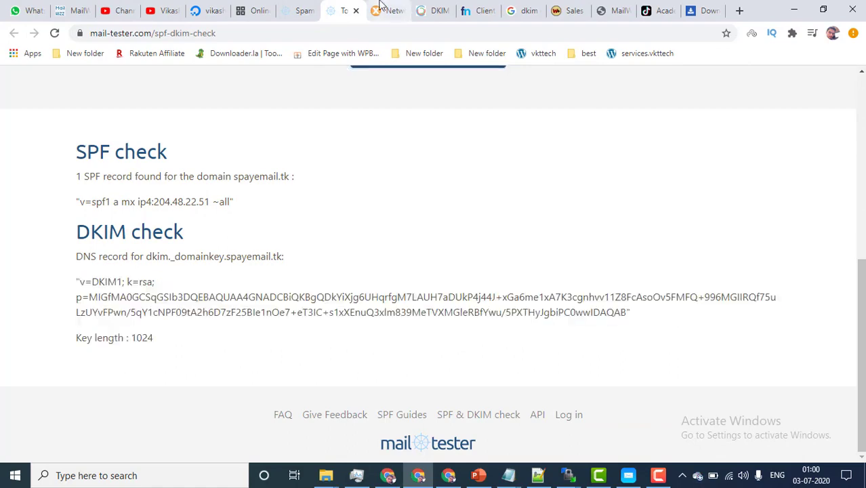
click(382, 11)
click(270, 177)
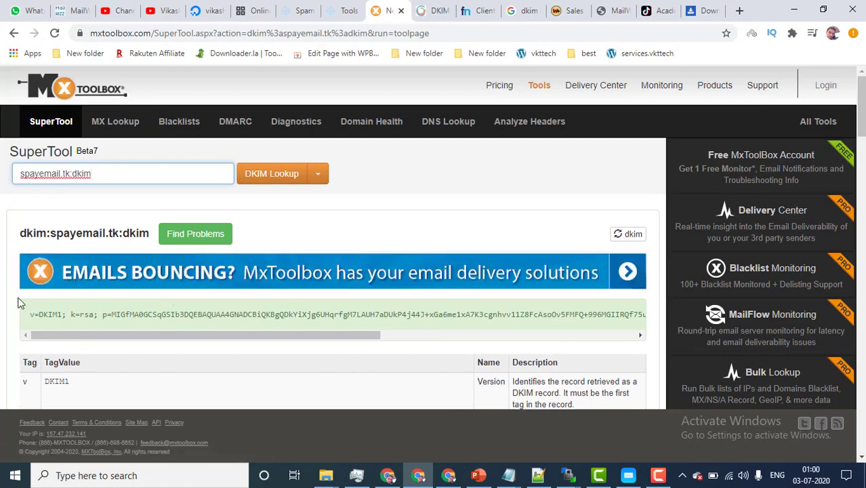
Step: Revalidate the dkim selector for spayemail.tk in DMARC Analyzer, confirming a valid DKIM record
click(432, 10)
scroll(383, 314, down, 6)
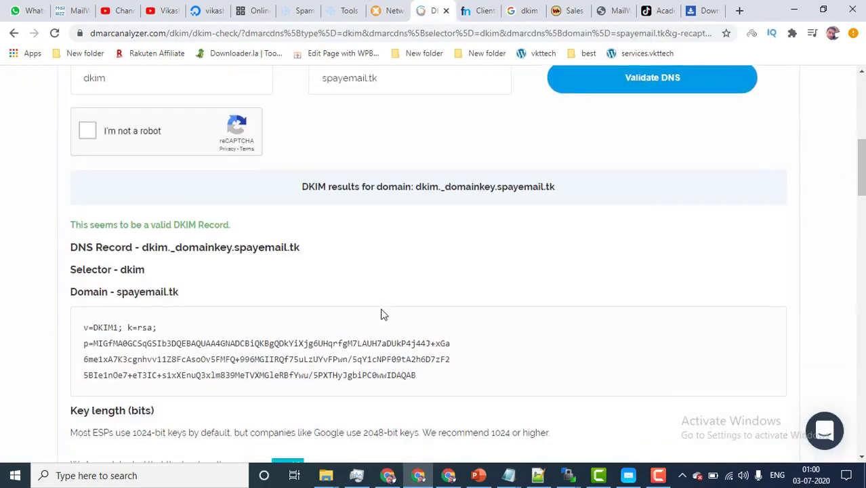
scroll(383, 314, up, 2)
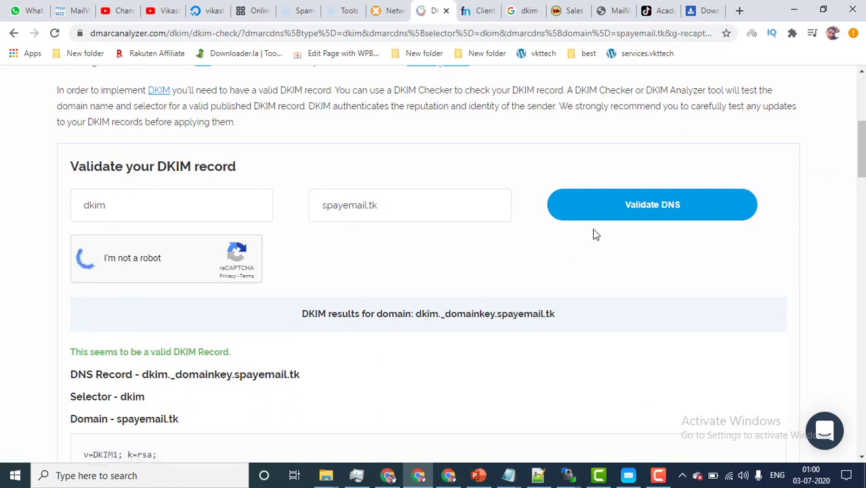
click(630, 219)
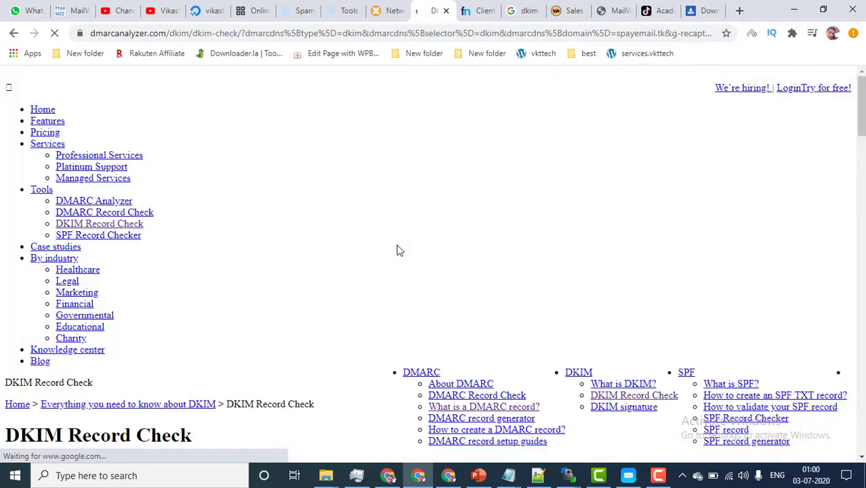
scroll(397, 252, down, 1)
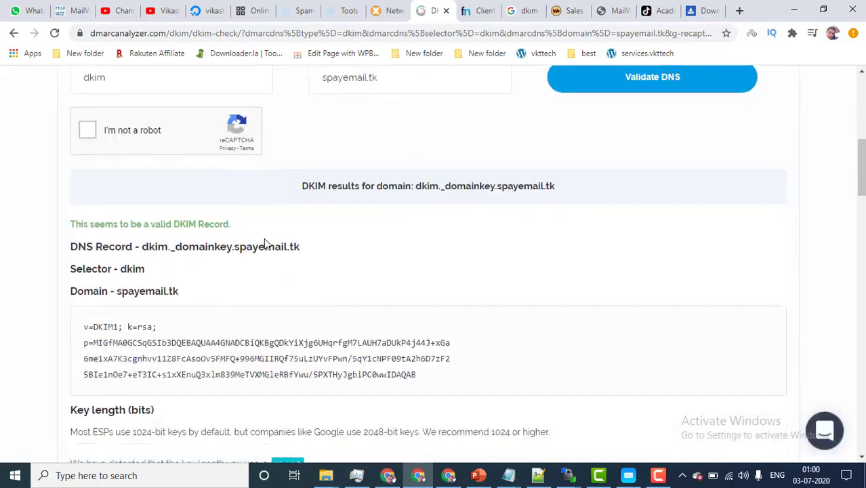
click(389, 10)
click(347, 8)
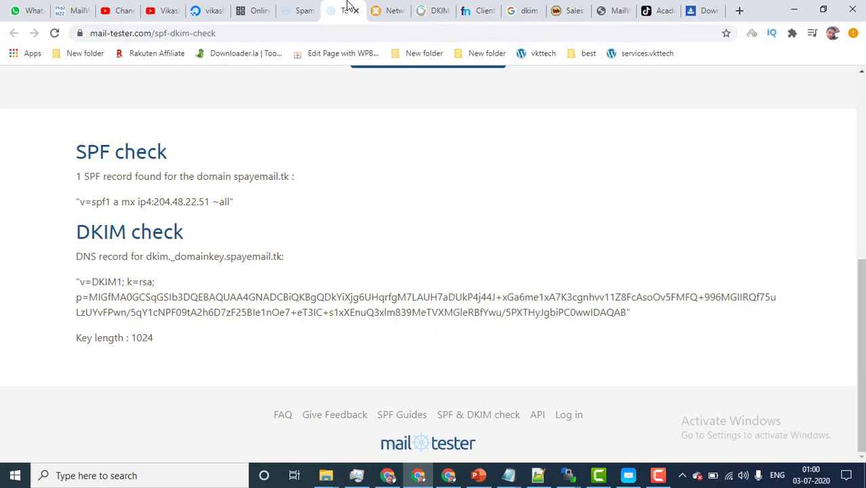
Step: Compare the mail-tester DKIM warning with the MxToolbox lookup's name server error
click(304, 7)
scroll(325, 336, down, 2)
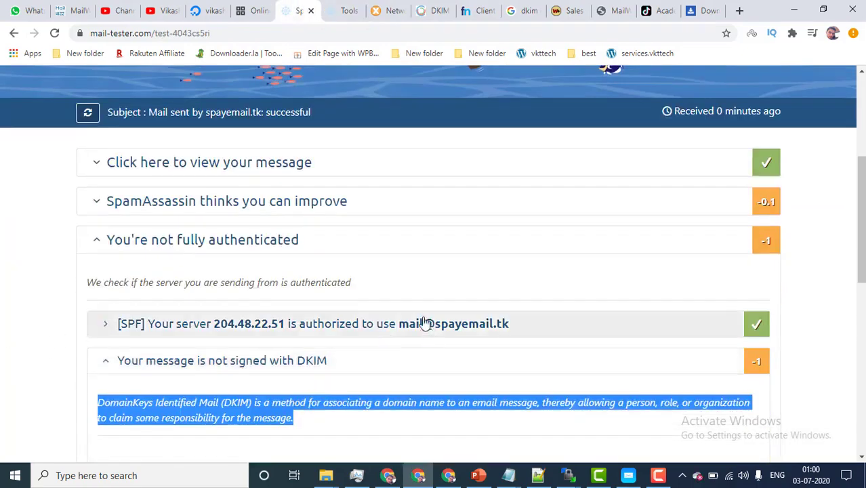
click(385, 8)
scroll(219, 278, down, 3)
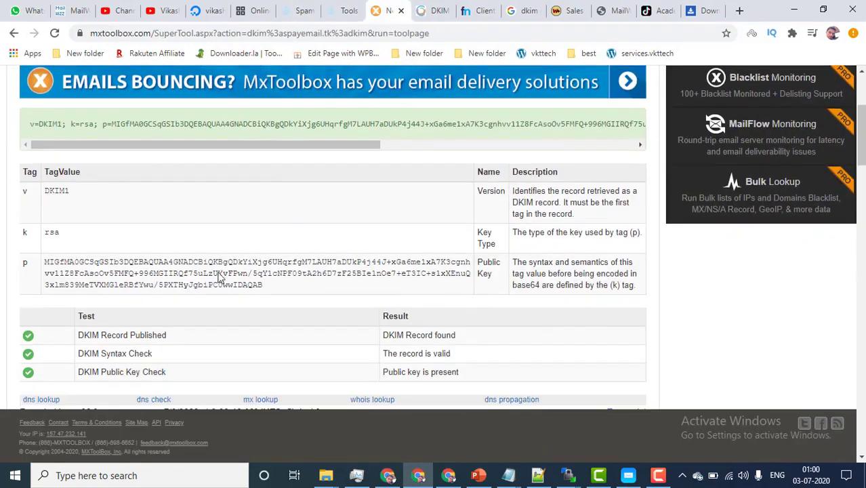
scroll(294, 235, down, 4)
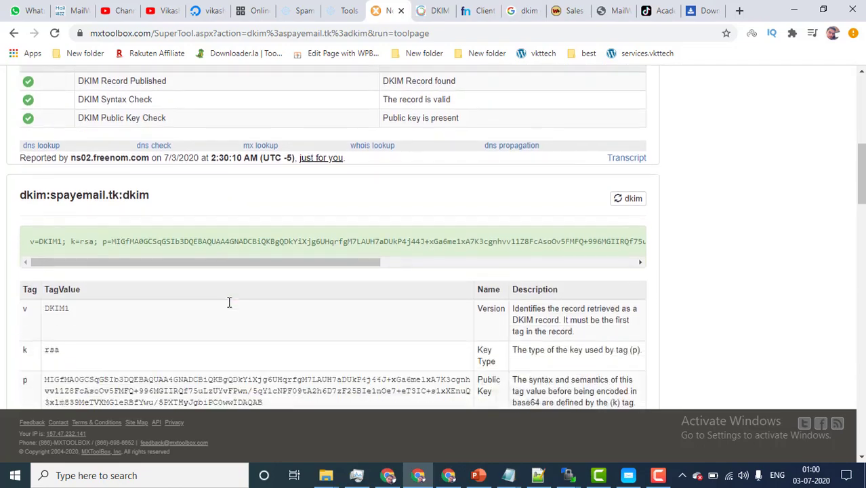
scroll(230, 308, down, 6)
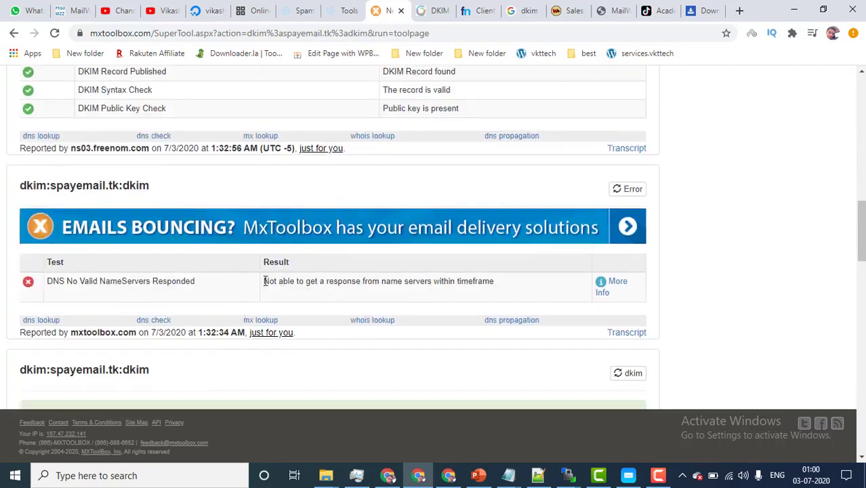
drag(265, 281, 495, 285)
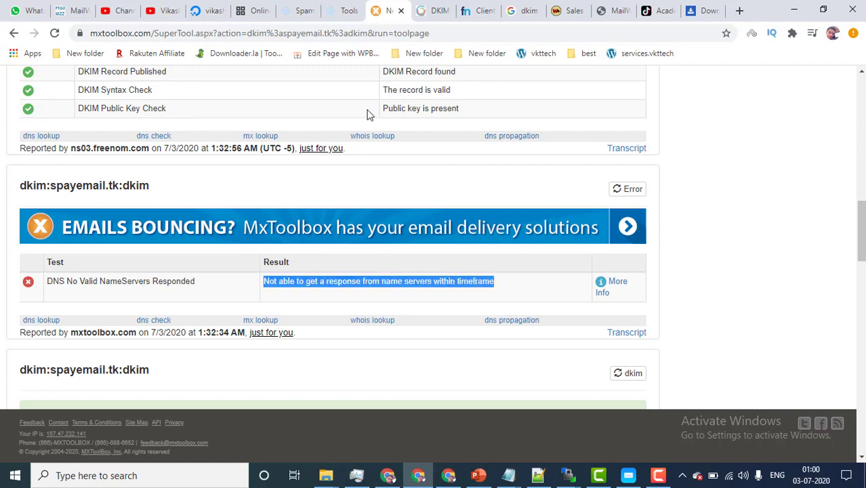
click(304, 8)
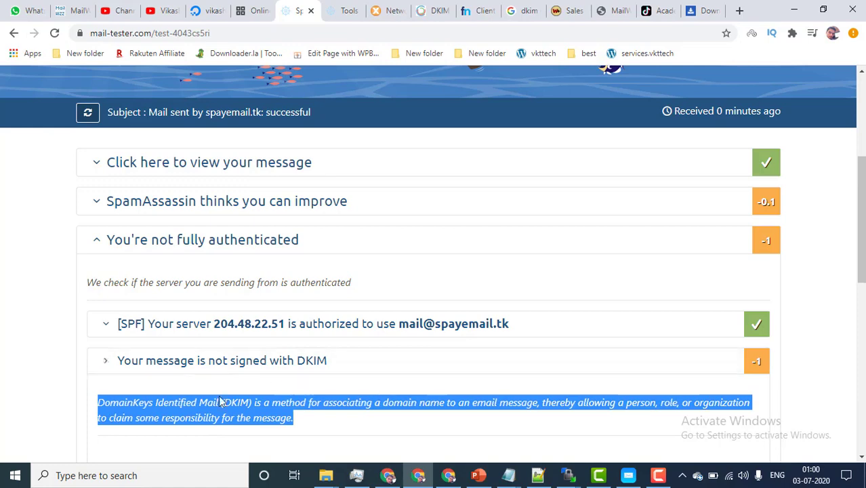
click(401, 5)
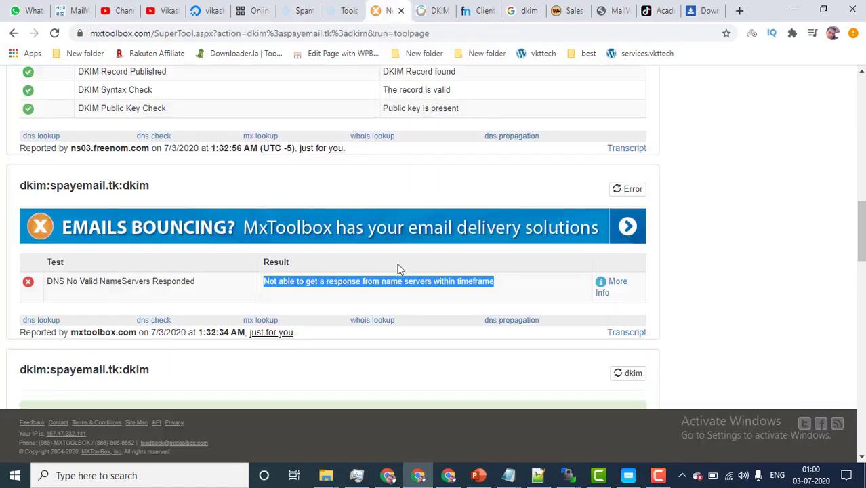
click(273, 283)
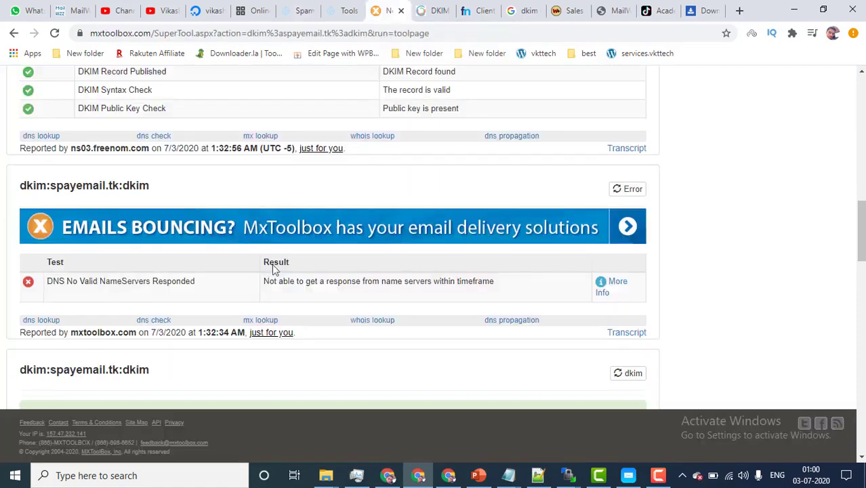
Step: Recheck the report against the lookups, collapse the DKIM details, and show the ports 25/587 slide
click(299, 10)
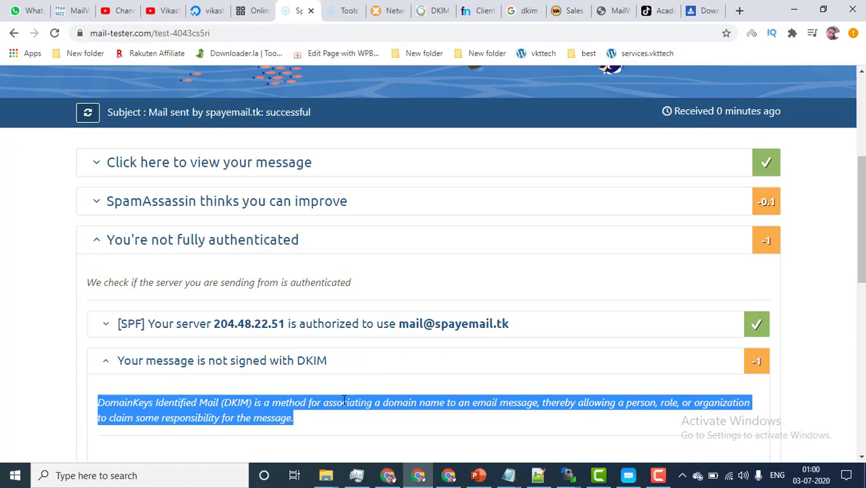
click(386, 8)
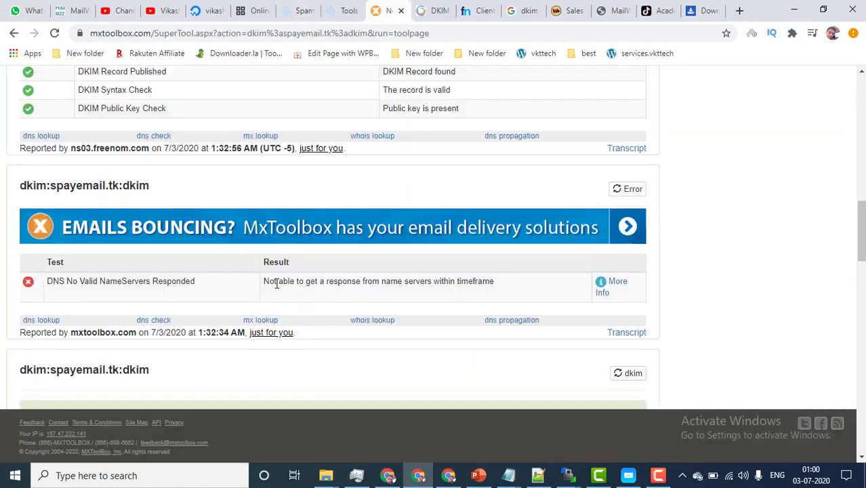
click(298, 10)
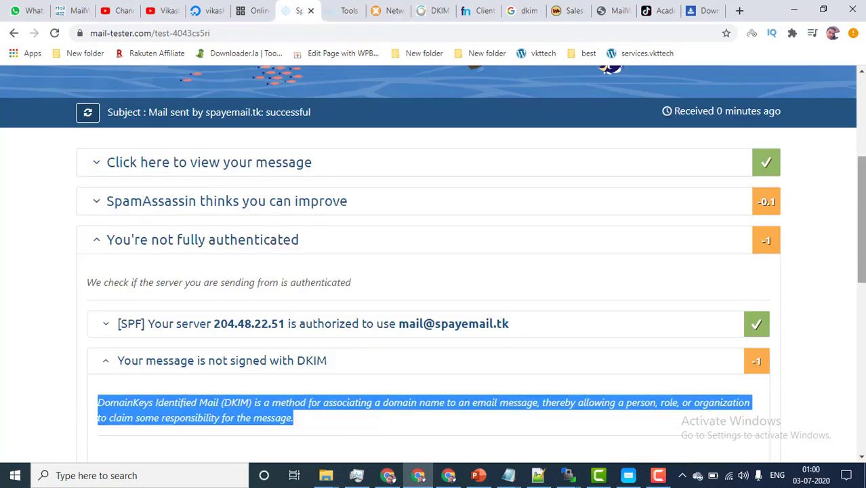
scroll(694, 333, down, 1)
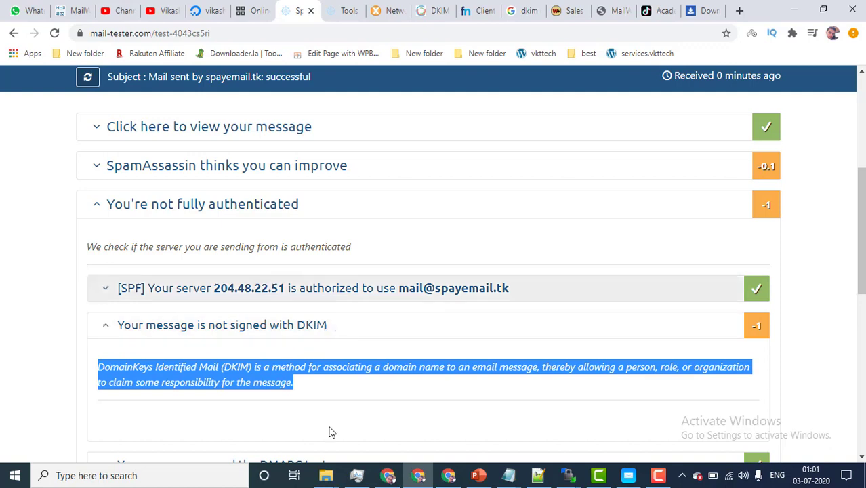
click(347, 11)
click(389, 11)
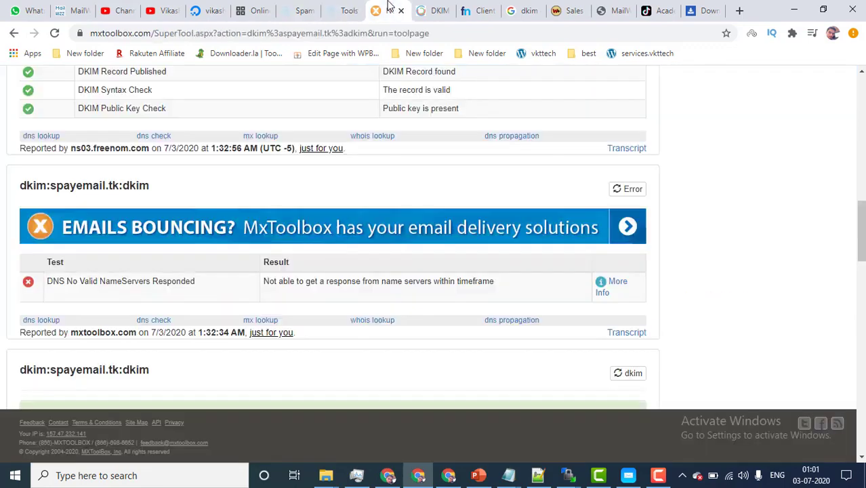
click(308, 10)
scroll(351, 346, down, 1)
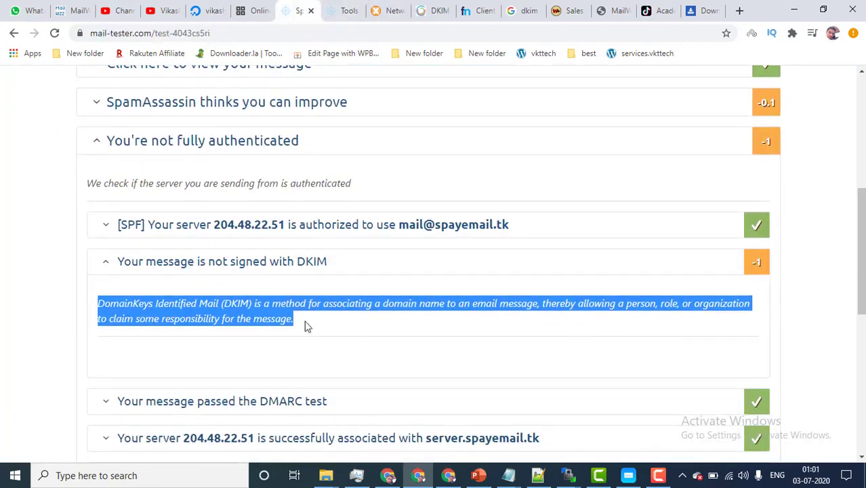
scroll(415, 346, up, 5)
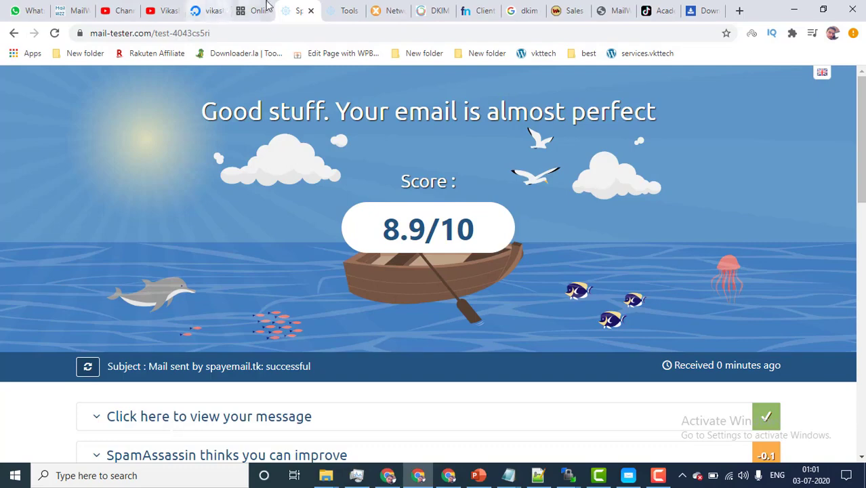
scroll(447, 272, down, 4)
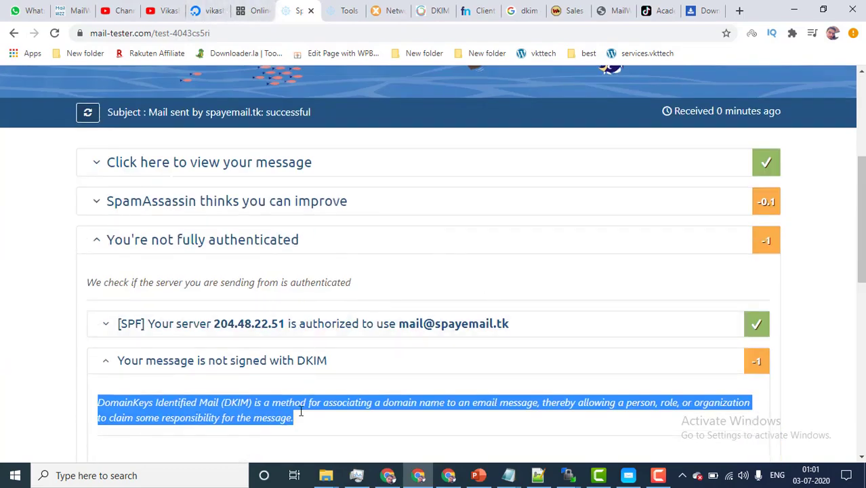
click(759, 364)
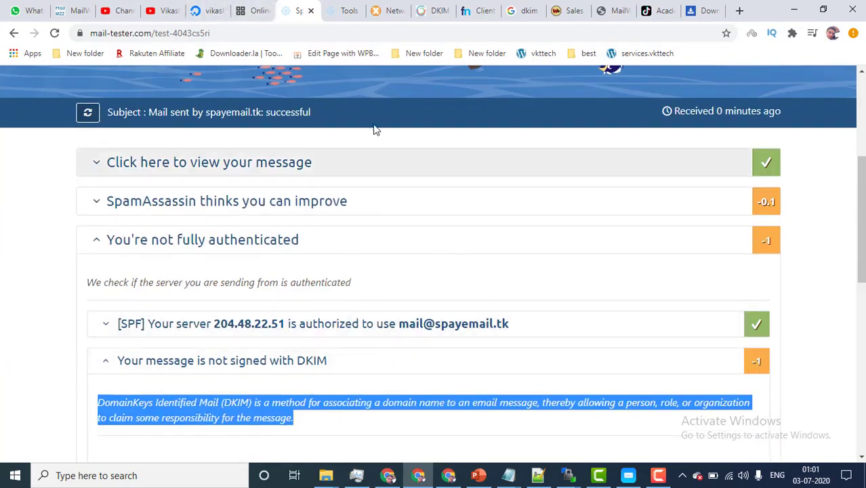
scroll(332, 244, up, 4)
click(244, 10)
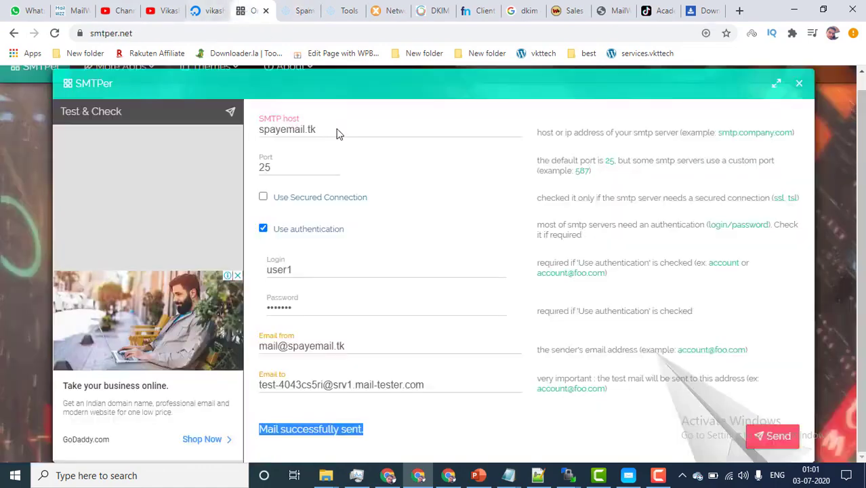
click(478, 475)
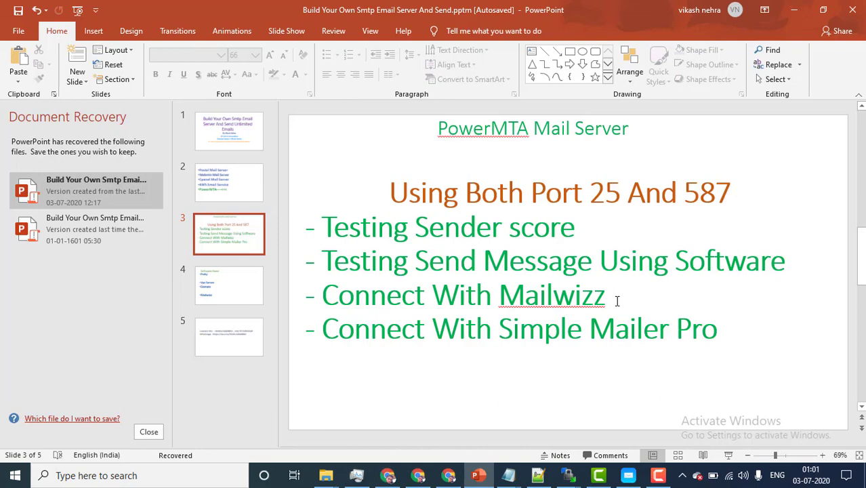
Step: Highlight '25' in the 'Using Both Port 25 And 587' slide title
double_click(595, 194)
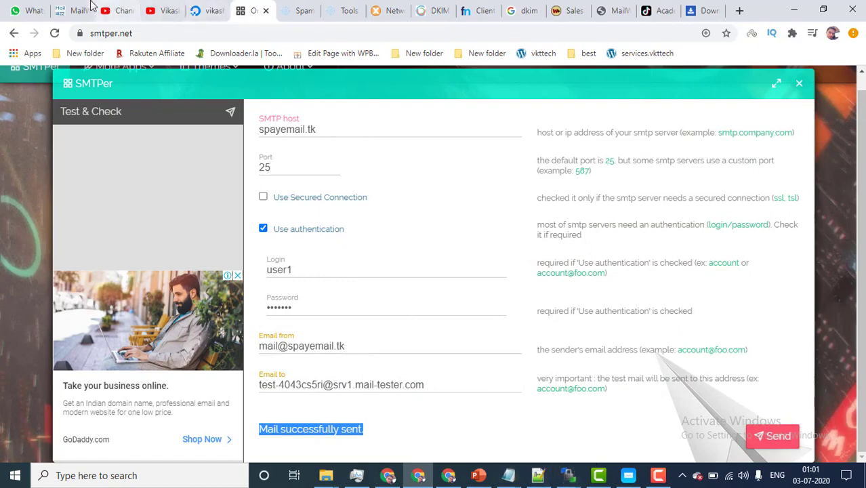
Step: Open Servers > Delivery servers in MailWizz, listing the Active SMTP server for webelmart.com
click(77, 6)
drag(77, 7, 210, 9)
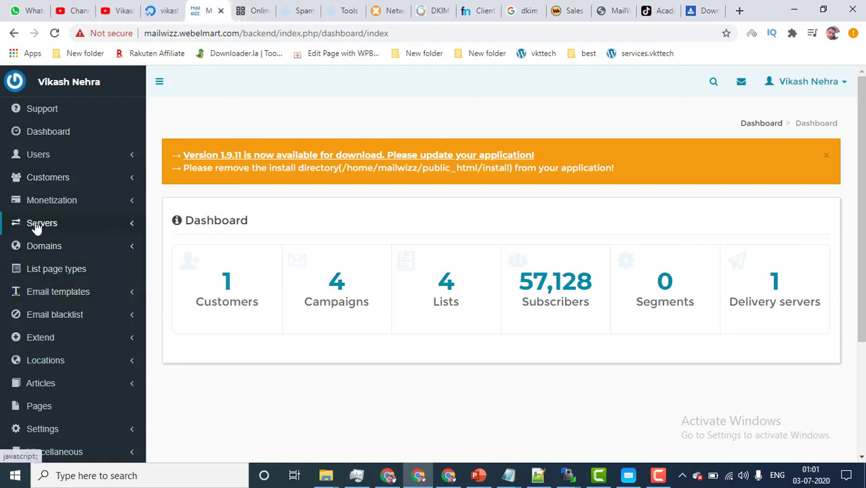
click(36, 227)
click(46, 242)
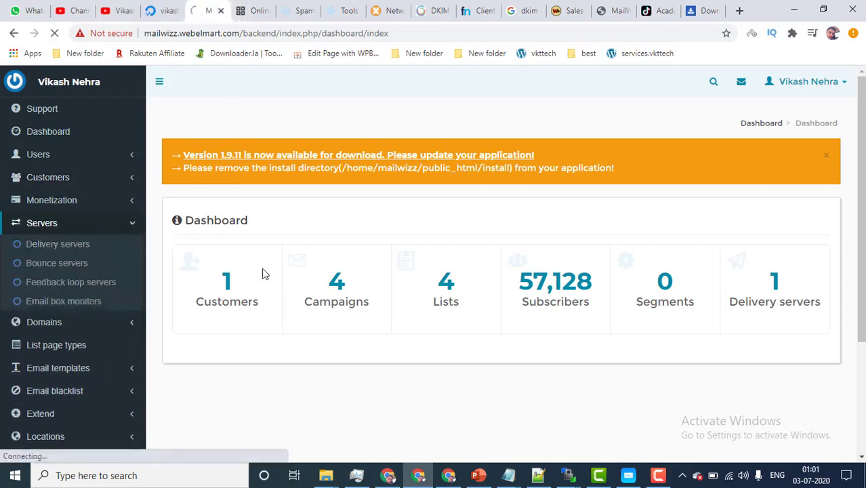
key(ctrl+3)
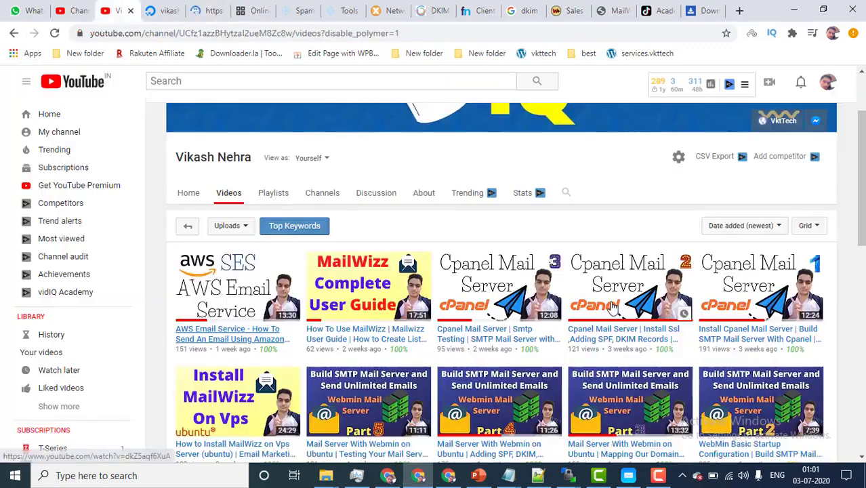
scroll(612, 309, down, 1)
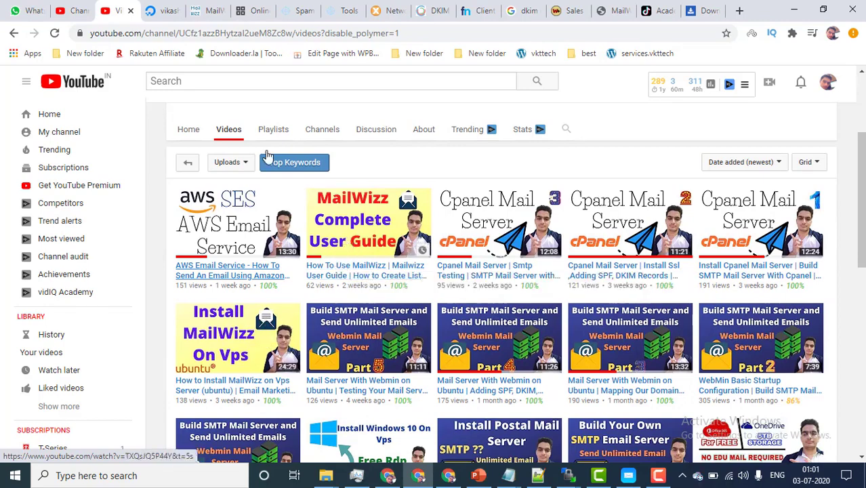
click(199, 8)
scroll(290, 271, down, 1)
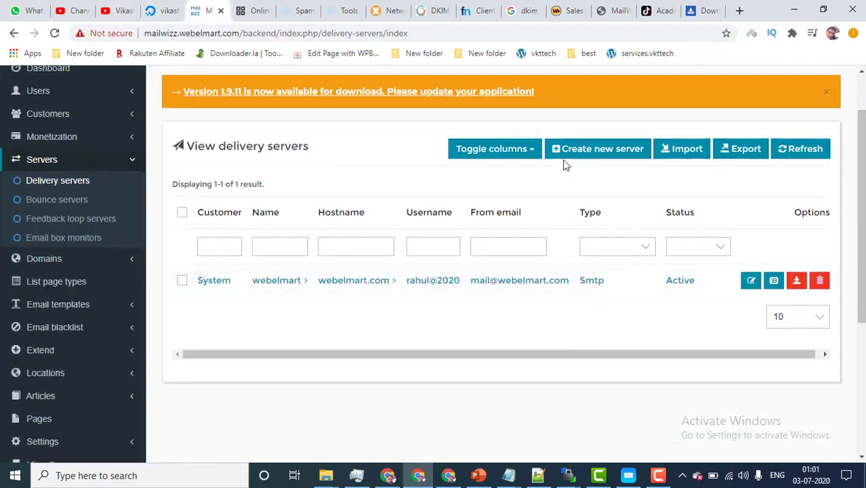
Step: Start a new SMTP delivery server with hostname spayemail.tk copied from SMTPer
click(586, 149)
click(323, 338)
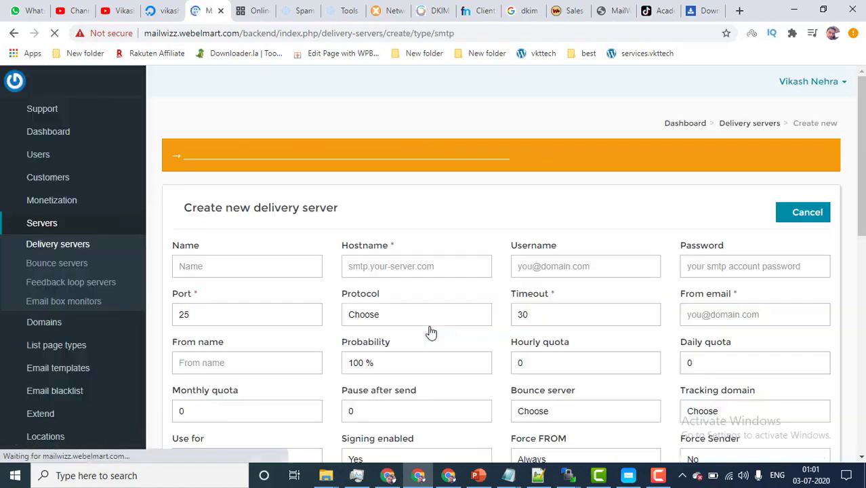
scroll(431, 332, down, 1)
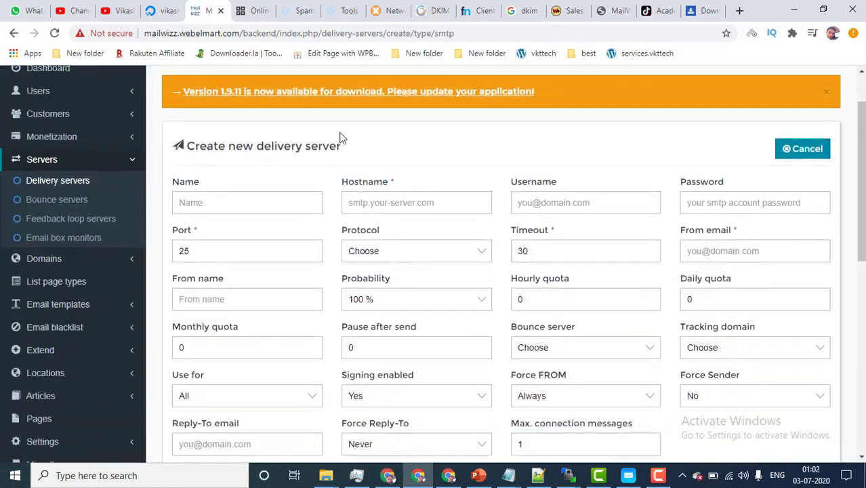
click(250, 8)
double_click(283, 132)
key(ctrl+c)
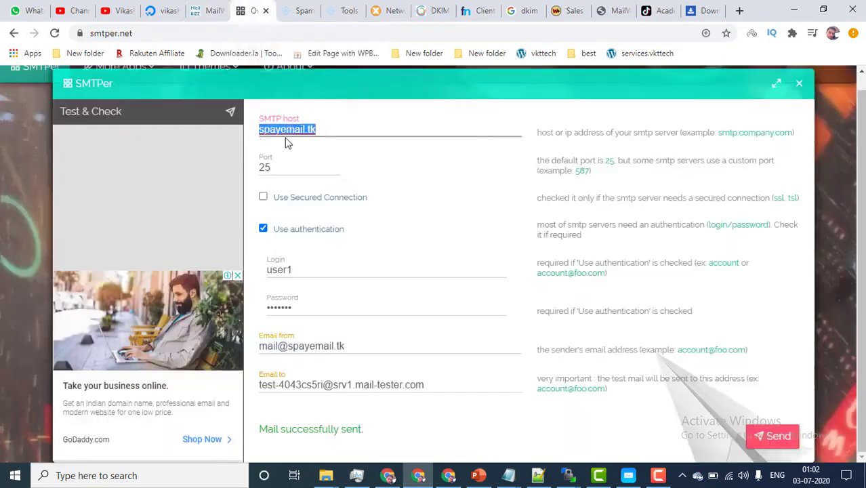
click(207, 9)
click(354, 203)
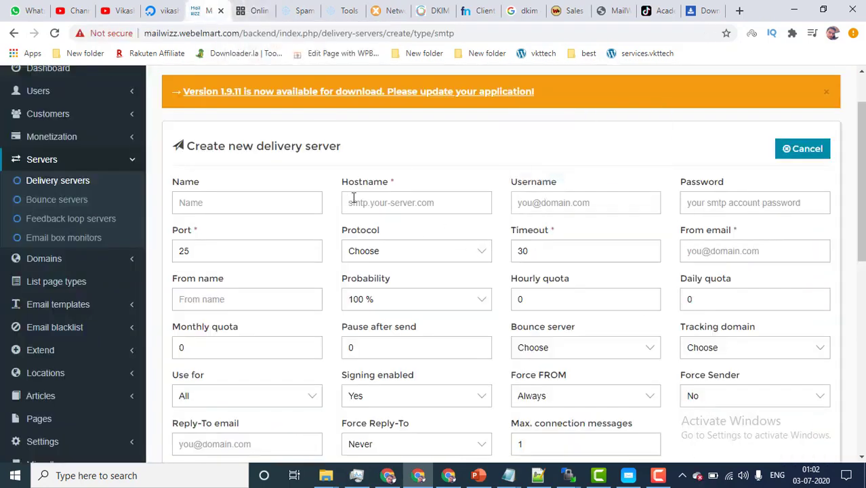
key(ctrl+v)
Step: Fill in the SMTP username from SMTPer and the password from the PowerMTA config
click(258, 5)
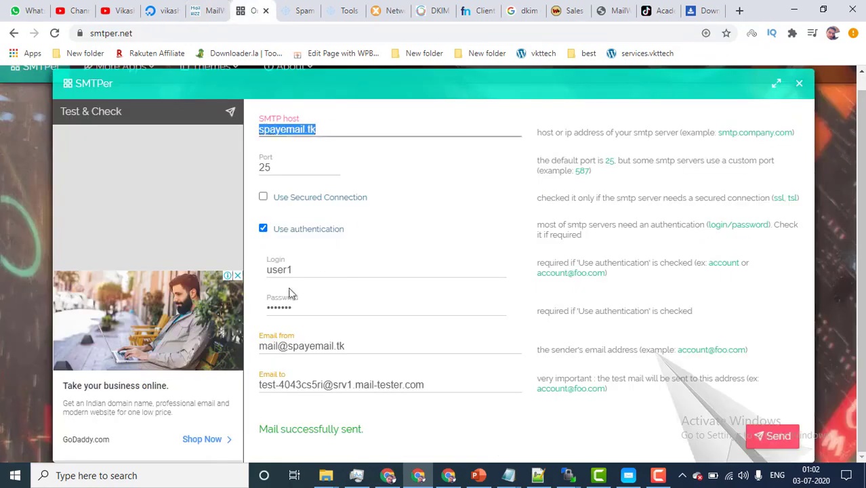
drag(291, 269, 267, 274)
key(ctrl+c)
click(210, 7)
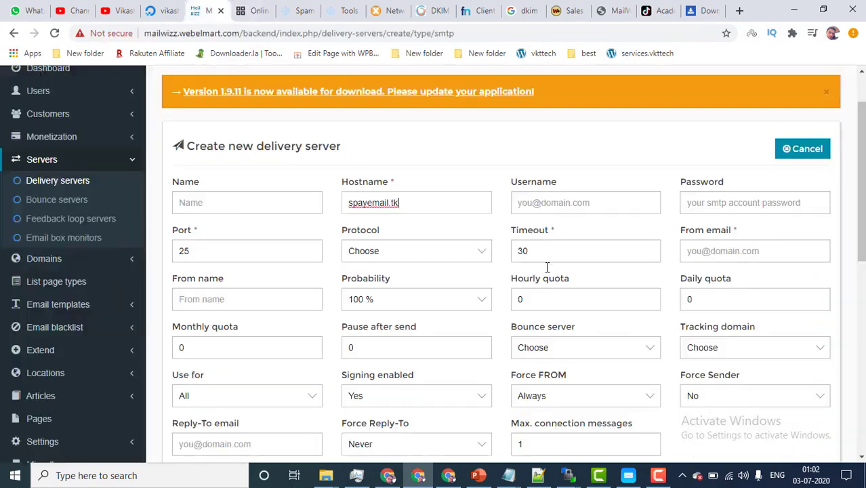
click(578, 203)
key(ctrl+v)
click(742, 204)
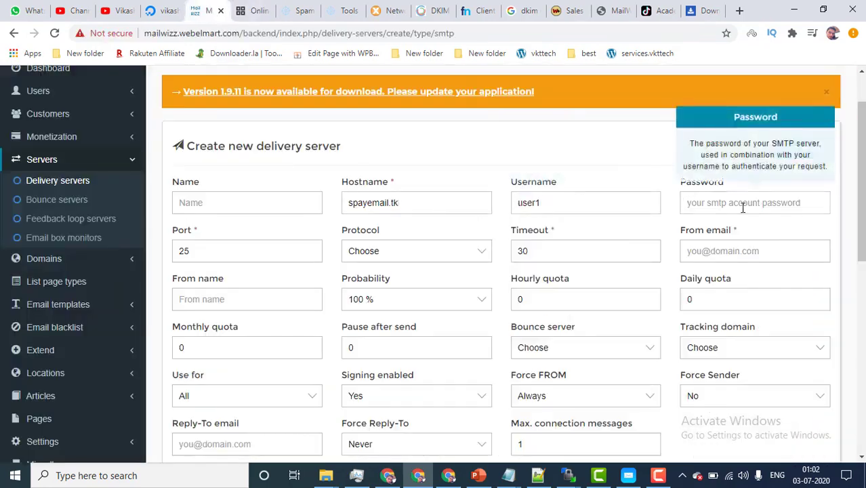
text(••)
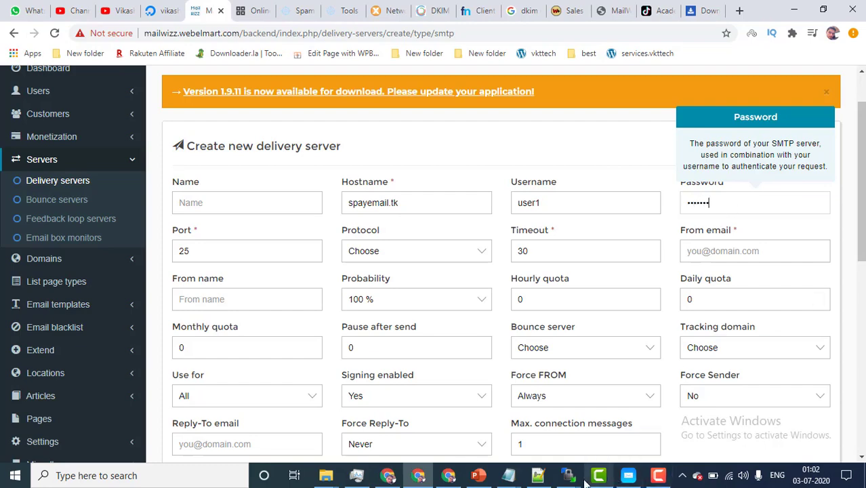
mouse_move(568, 475)
click(618, 372)
scroll(213, 320, down, 1)
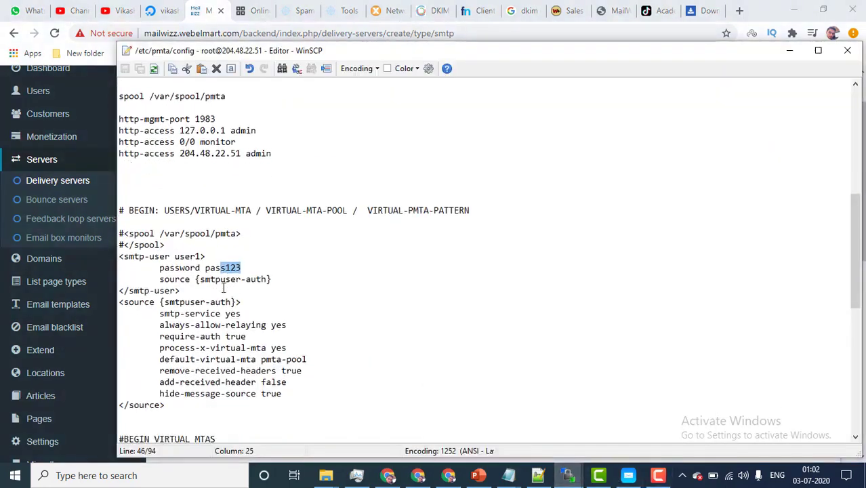
drag(206, 267, 251, 265)
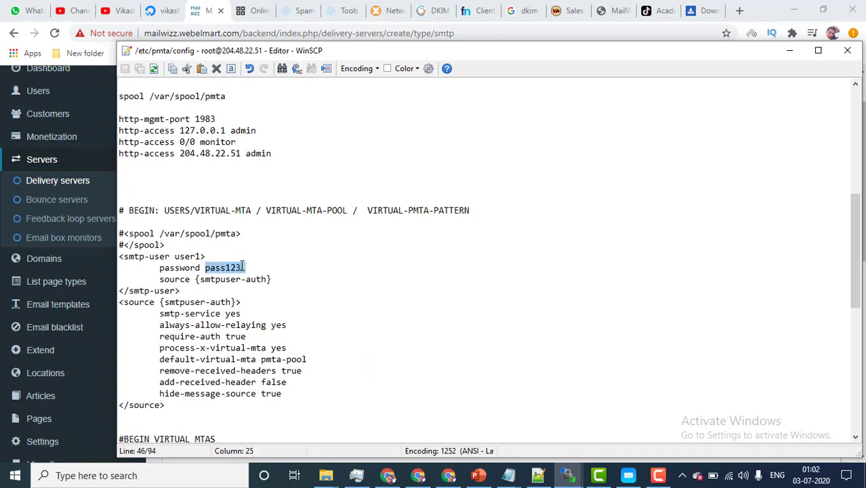
click(789, 50)
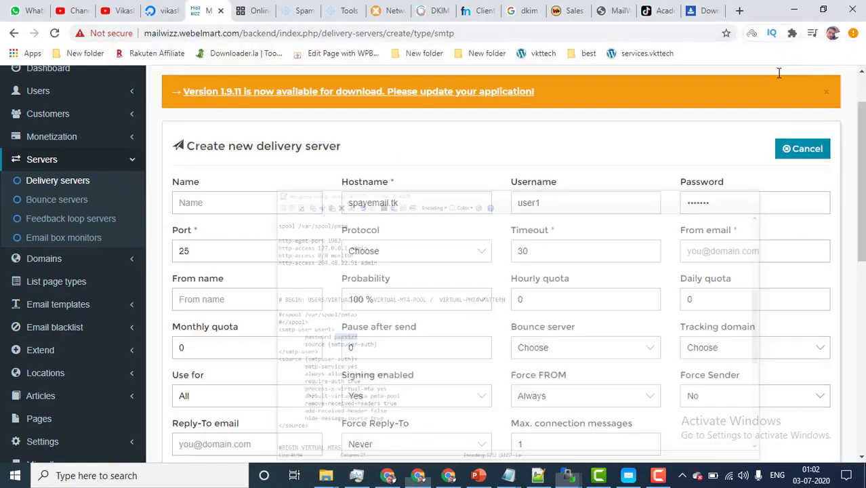
click(201, 202)
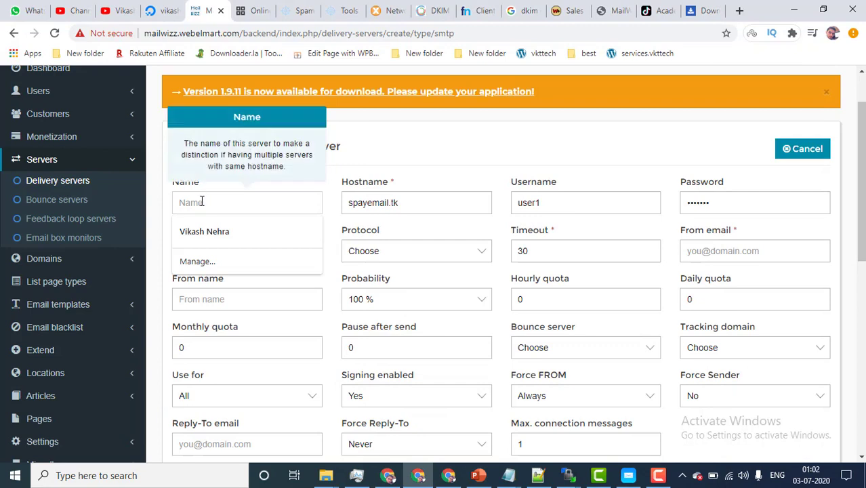
text(powermta)
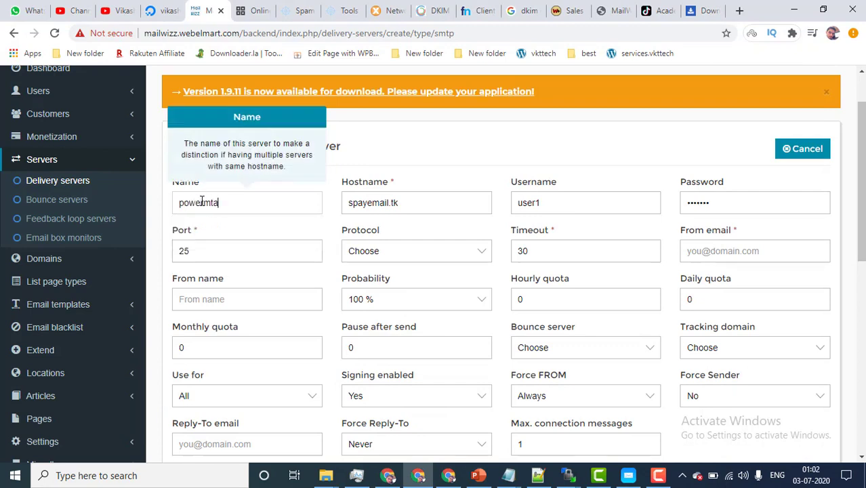
double_click(207, 252)
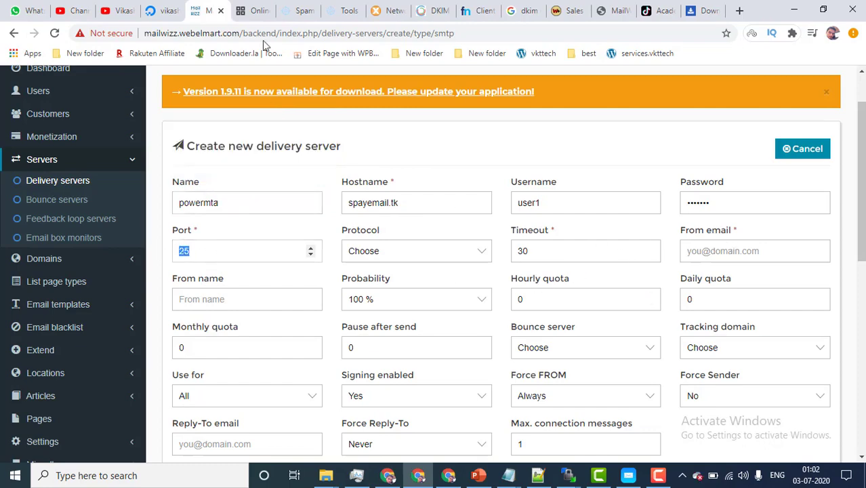
click(251, 10)
triple_click(303, 345)
key(ctrl+c)
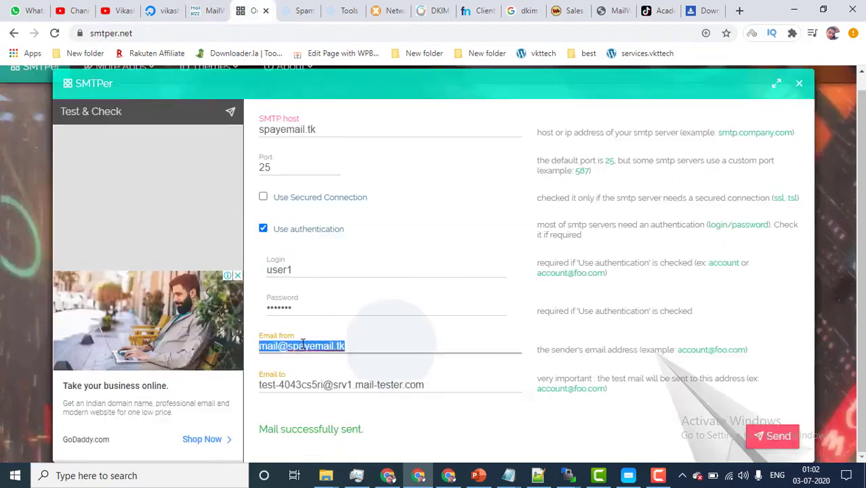
click(207, 10)
click(722, 248)
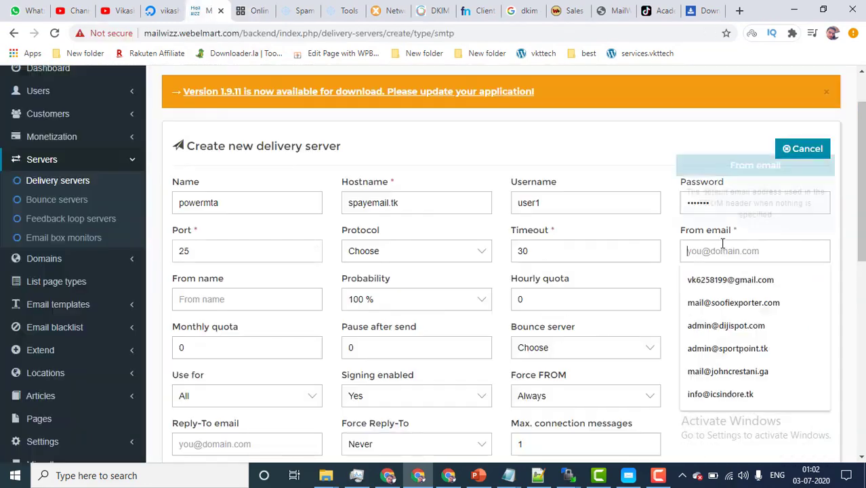
key(ctrl+v)
scroll(321, 333, down, 1)
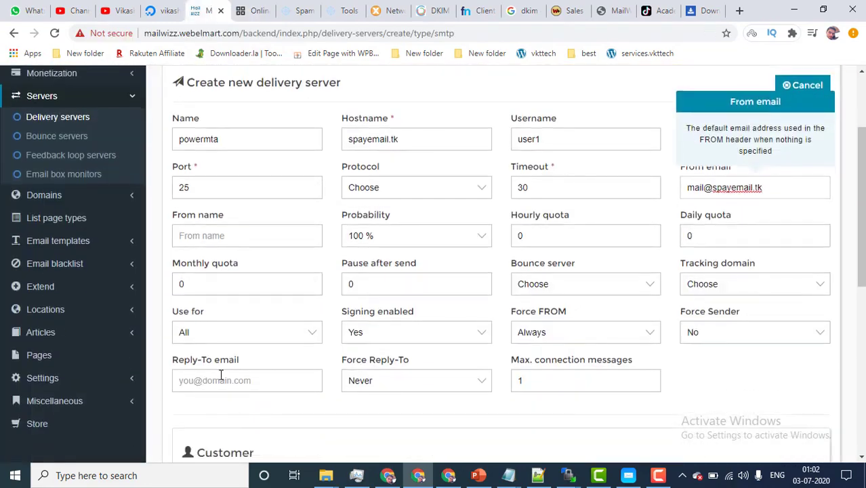
click(218, 379)
key(ctrl+v)
scroll(775, 359, down, 5)
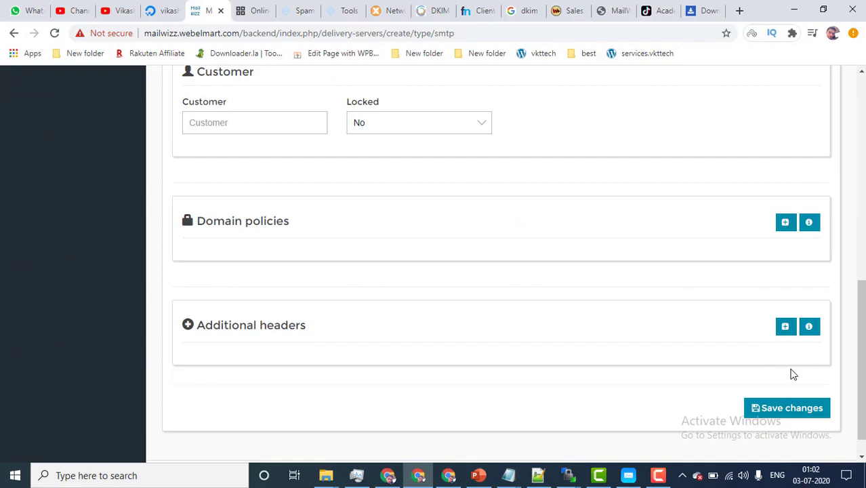
click(779, 410)
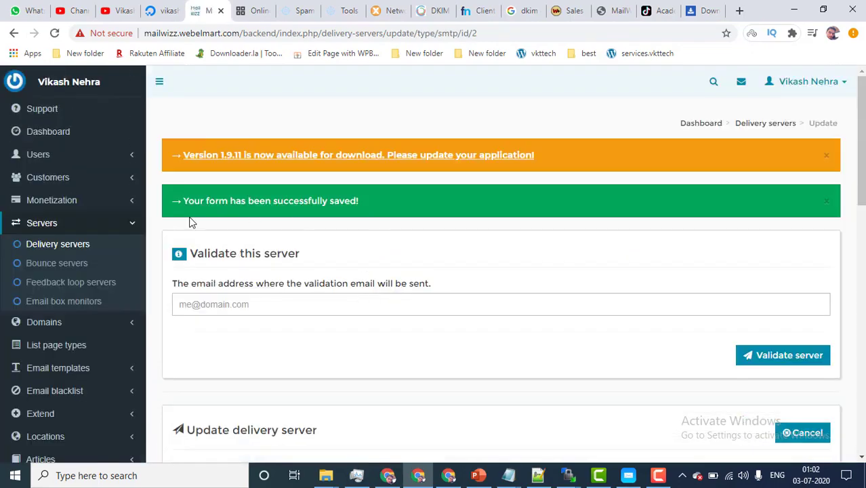
Step: Validate the powermta server by sending a test email to a saved recipient address
drag(191, 257, 304, 257)
click(312, 262)
click(246, 308)
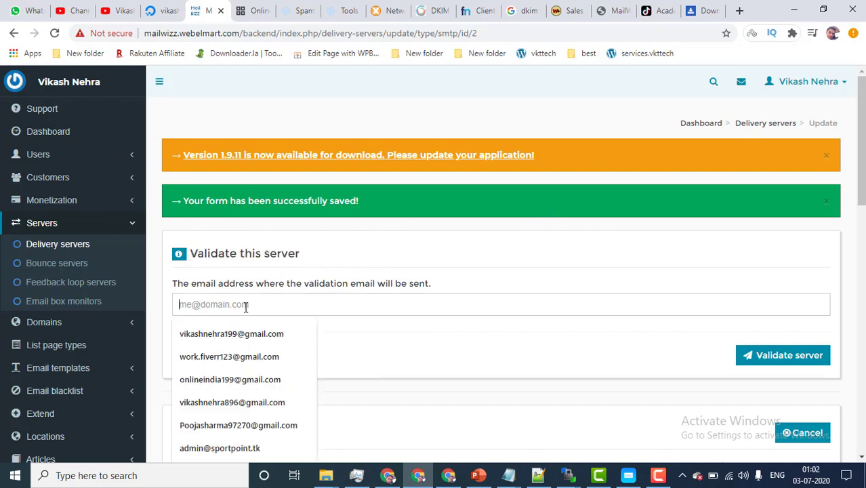
click(246, 332)
click(777, 357)
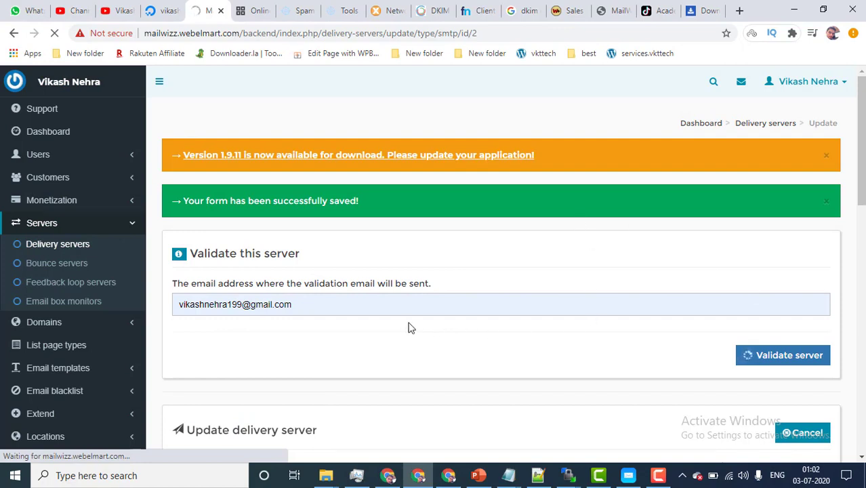
scroll(477, 328, down, 2)
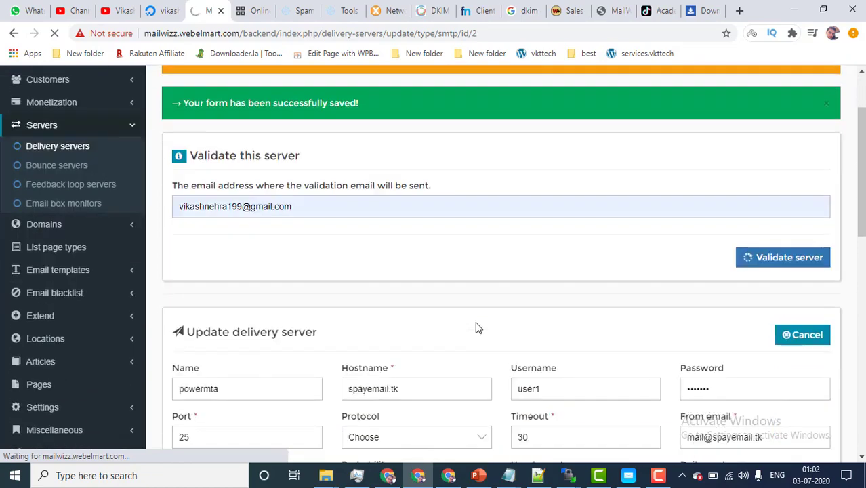
scroll(476, 328, down, 1)
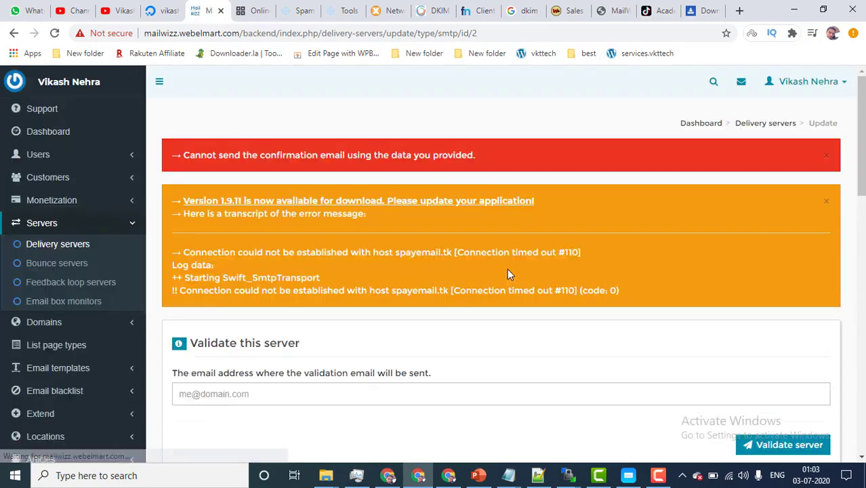
Step: Review the failed server form and its domain, then switch to the icsaws.tk install's new delivery server form
scroll(509, 274, down, 3)
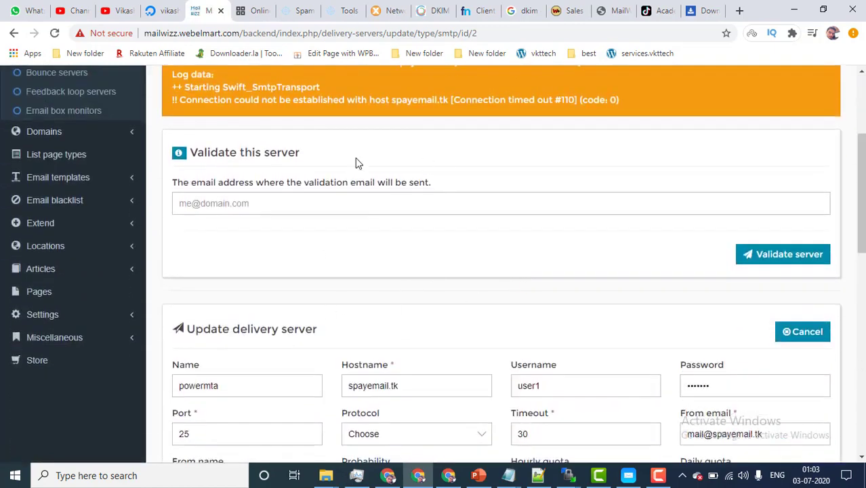
drag(175, 193, 353, 183)
click(388, 183)
scroll(393, 184, down, 4)
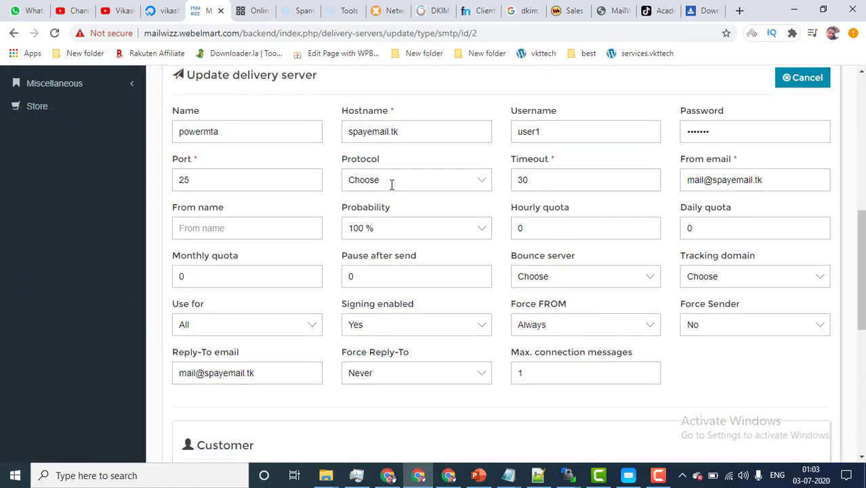
scroll(501, 264, up, 7)
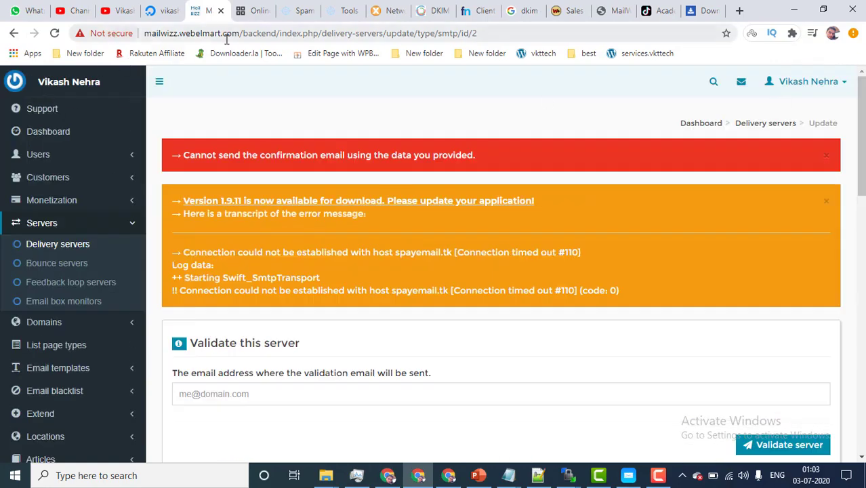
drag(240, 32, 138, 33)
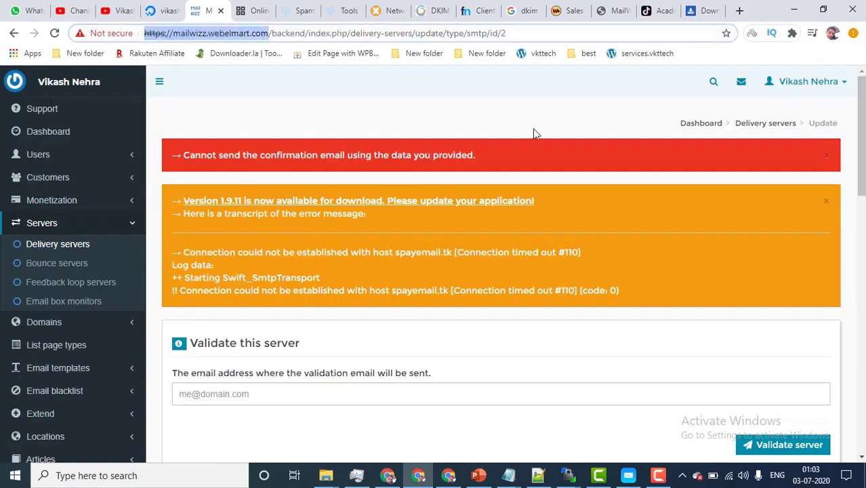
click(531, 132)
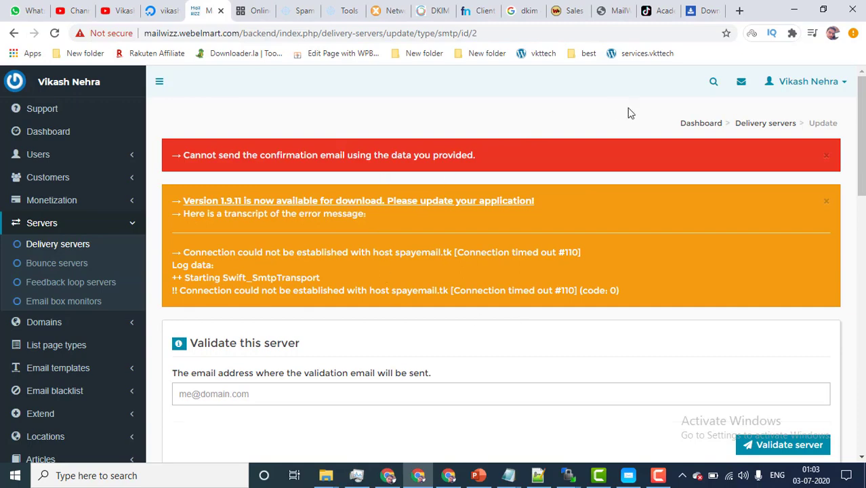
click(661, 477)
click(805, 418)
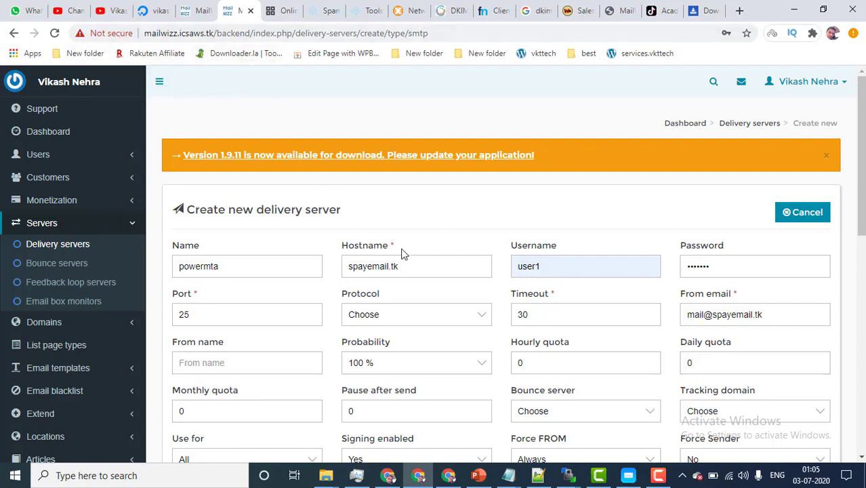
Step: Compare the failed server's error page with the new form and confirm its port is 25
click(195, 7)
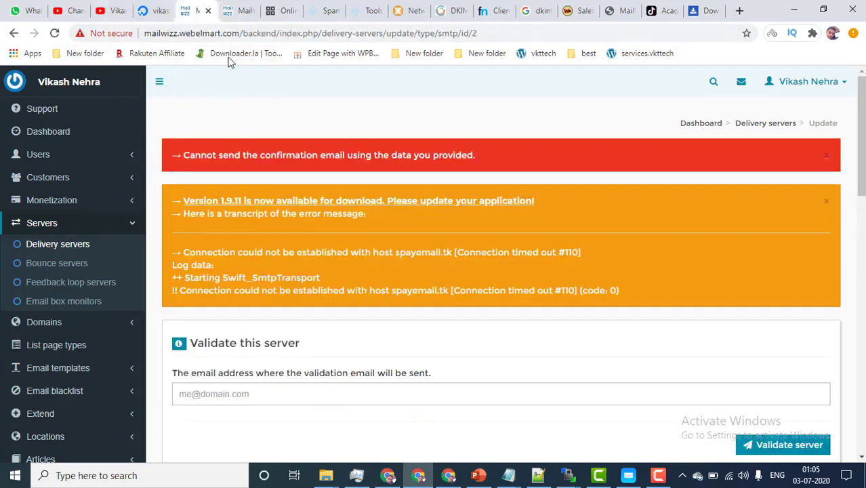
click(238, 10)
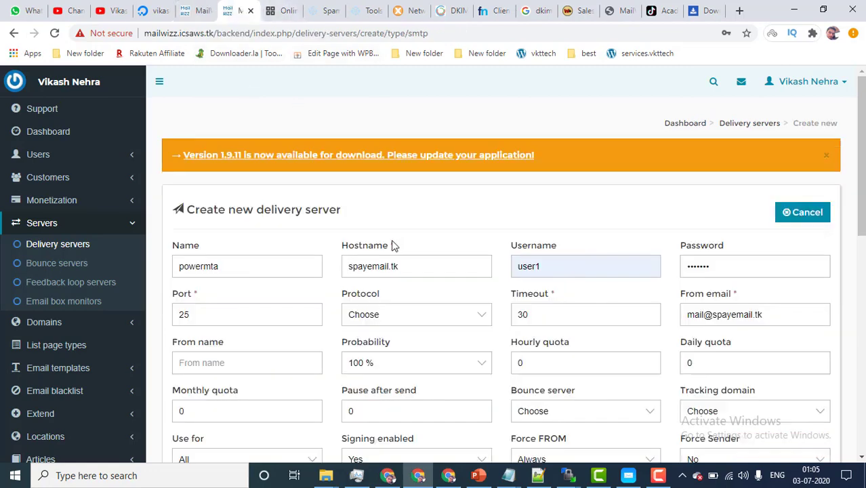
click(203, 10)
click(237, 10)
drag(188, 314, 170, 312)
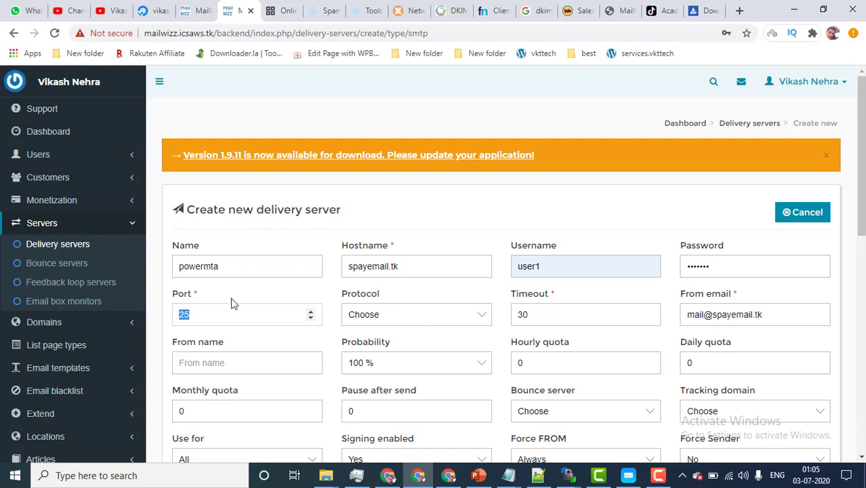
click(330, 344)
Step: Save the new powermta delivery server form, reaching its validate-server page
scroll(329, 363, down, 3)
scroll(325, 362, up, 2)
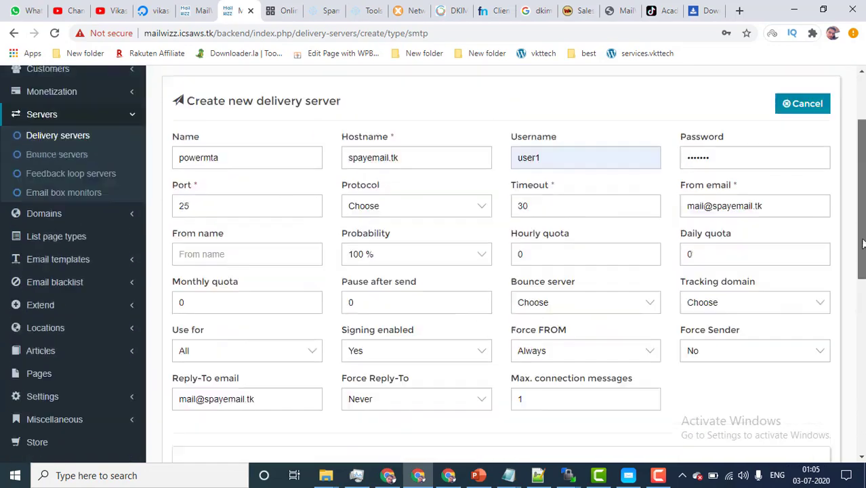
scroll(856, 246, down, 6)
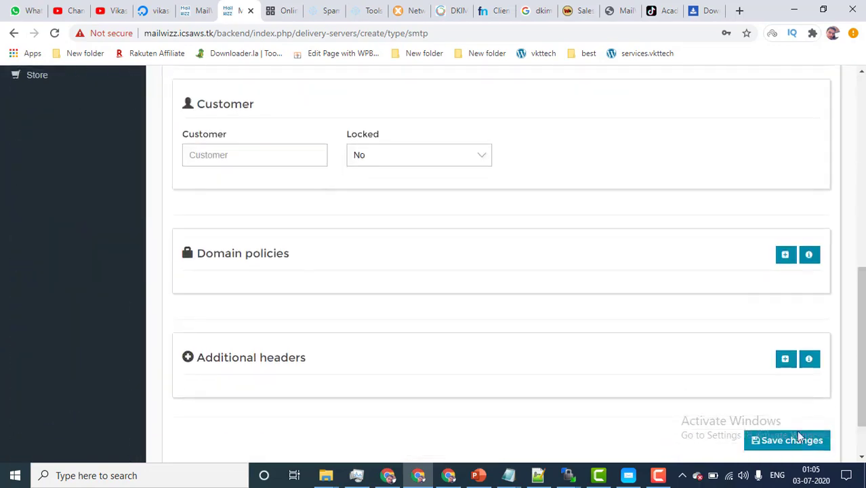
click(794, 436)
scroll(354, 264, up, 3)
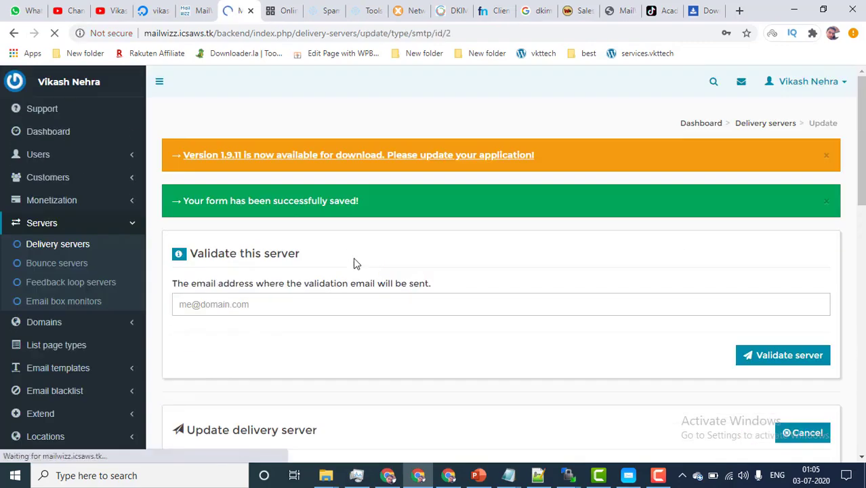
Step: Send the validation email to the saved recipient address, then open the Gmail inbox
click(231, 304)
click(247, 333)
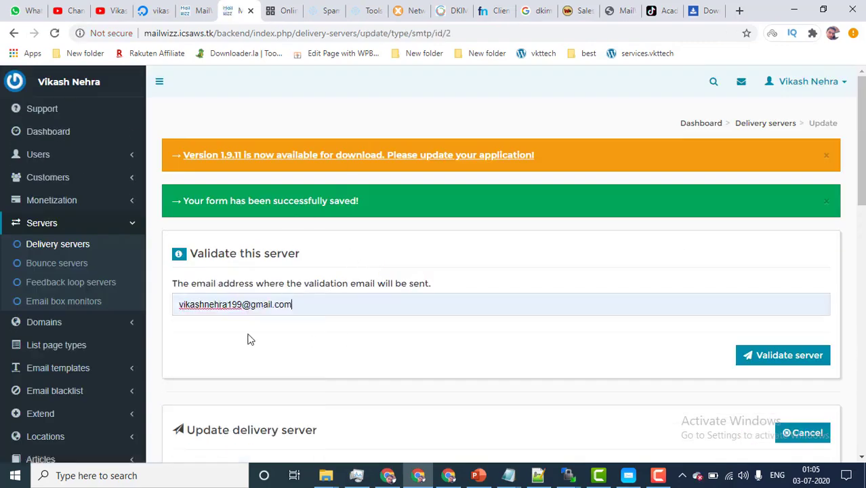
click(765, 357)
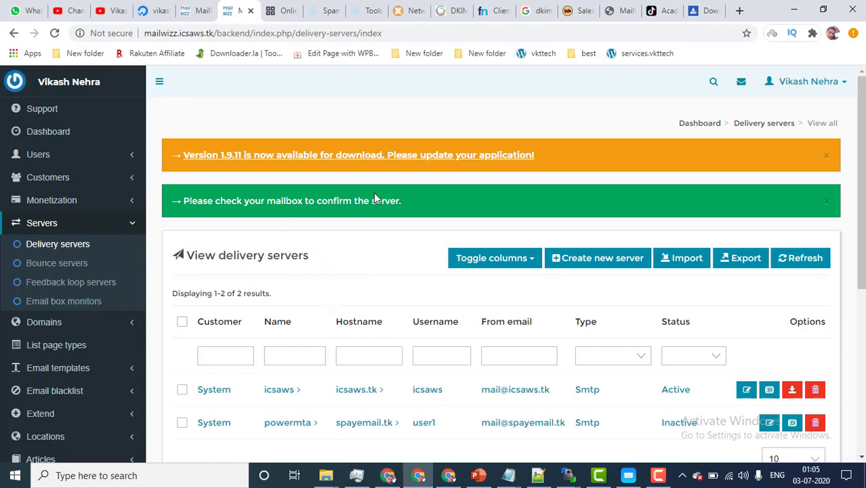
click(388, 475)
click(39, 9)
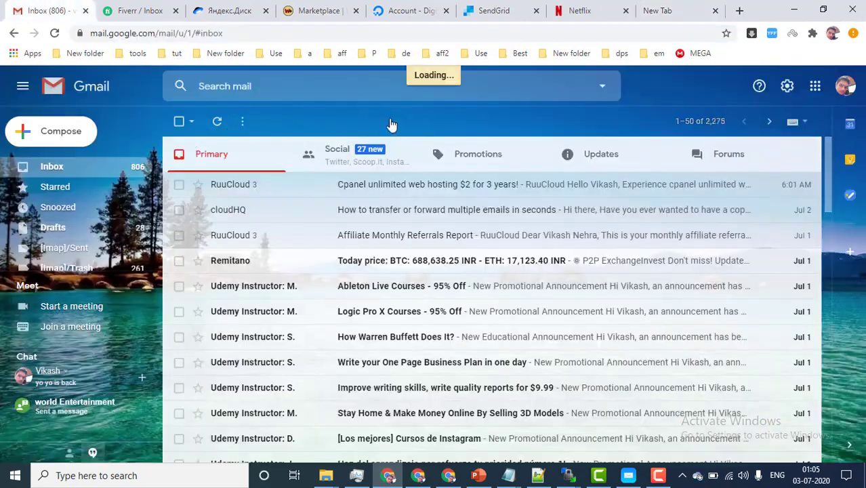
Step: Find 'Please validate this server.' in Gmail's refreshed Spam folder and copy its confirmation URL
scroll(60, 256, down, 1)
scroll(60, 256, down, 3)
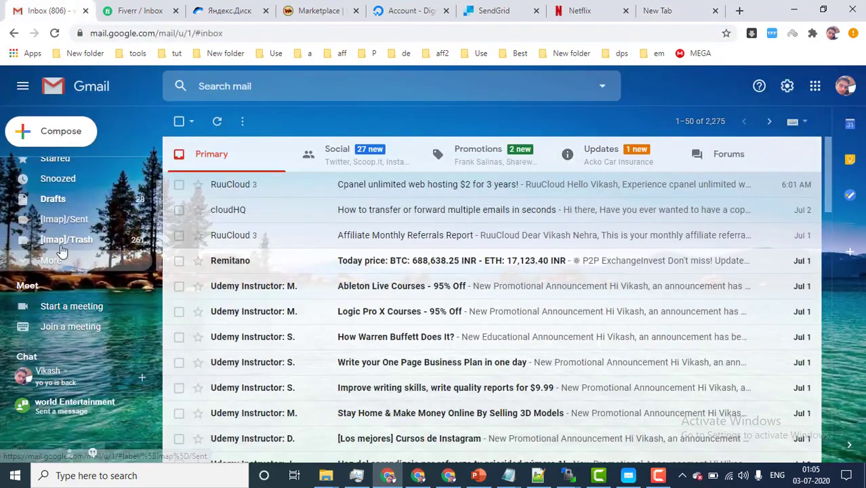
click(69, 192)
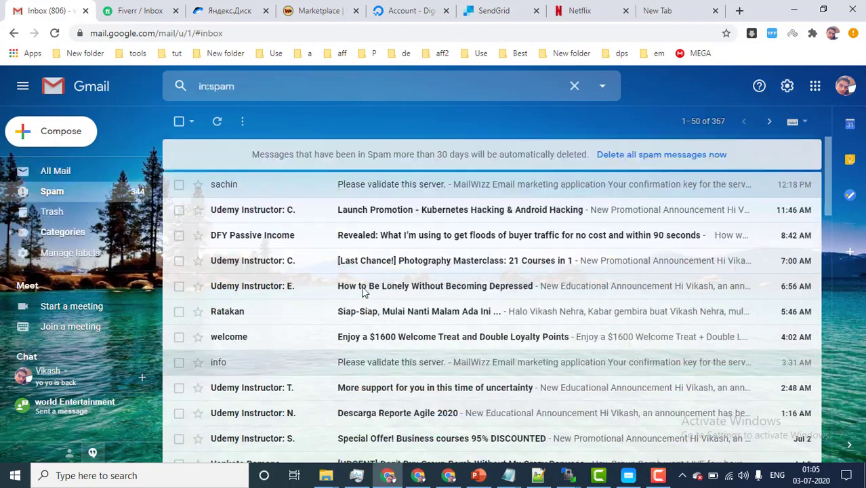
click(217, 120)
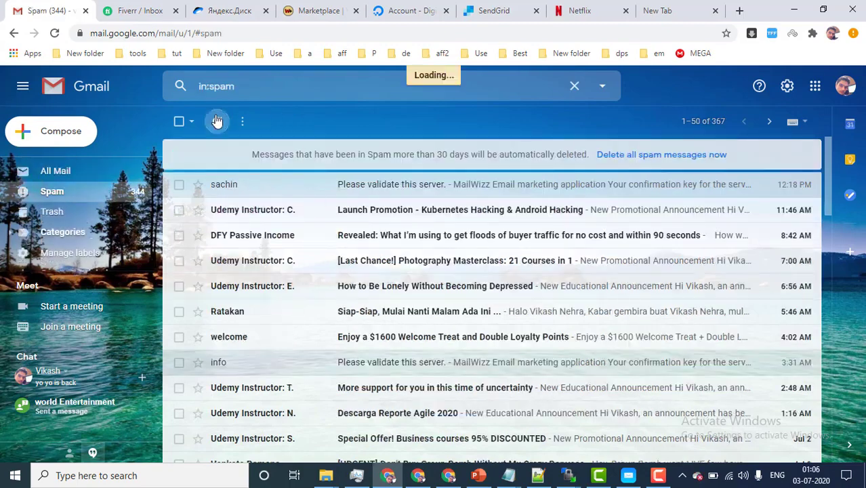
click(309, 191)
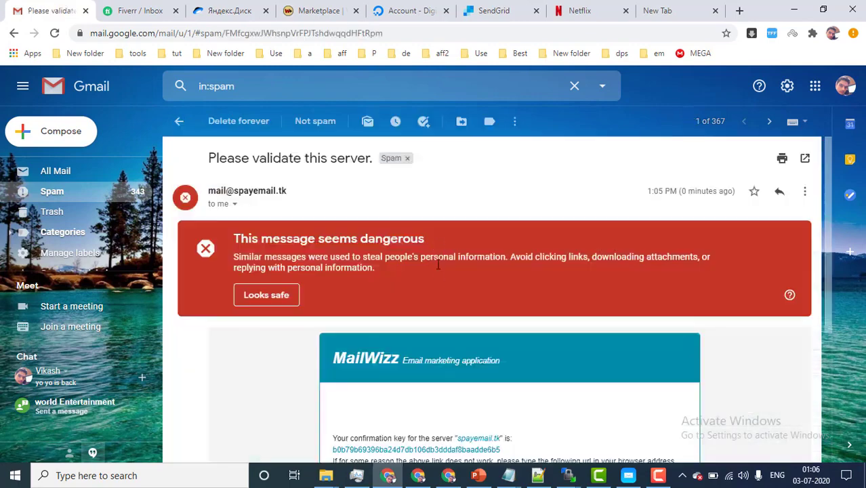
scroll(438, 264, down, 3)
drag(488, 302, 336, 296)
click(501, 305)
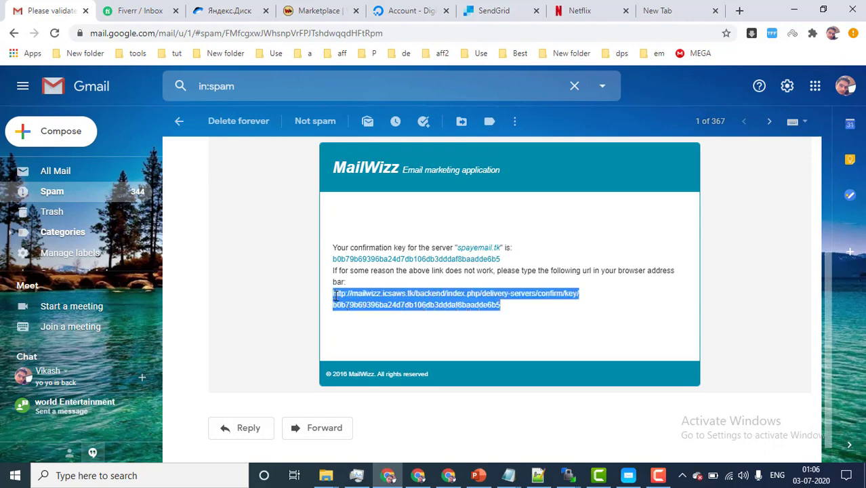
click(339, 335)
Step: Load the copied confirmation URL in MailWizz and check the powermta server now shows Active
click(418, 475)
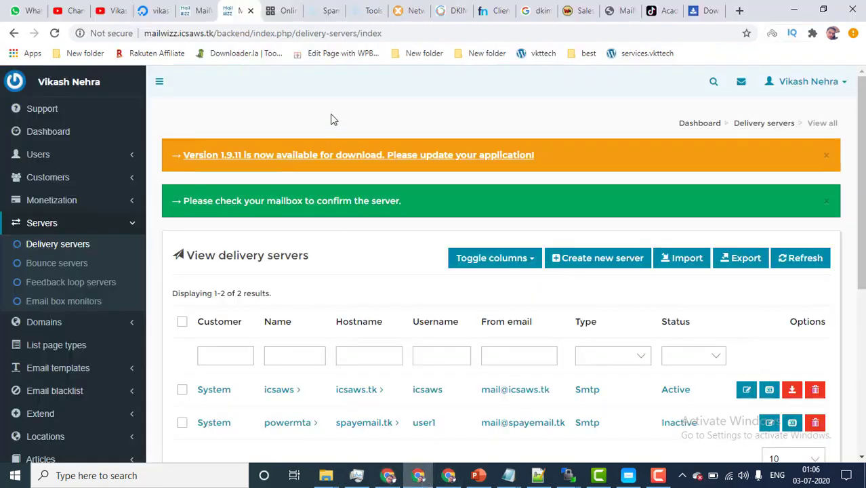
click(333, 34)
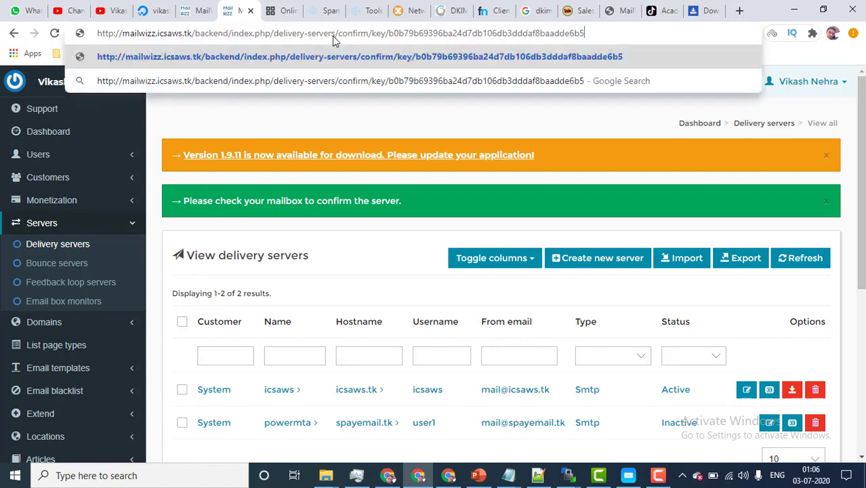
scroll(674, 378, down, 1)
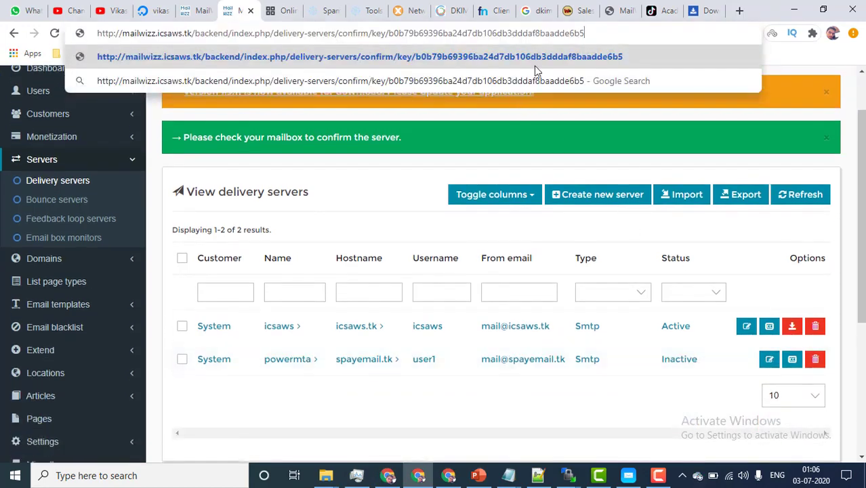
click(540, 60)
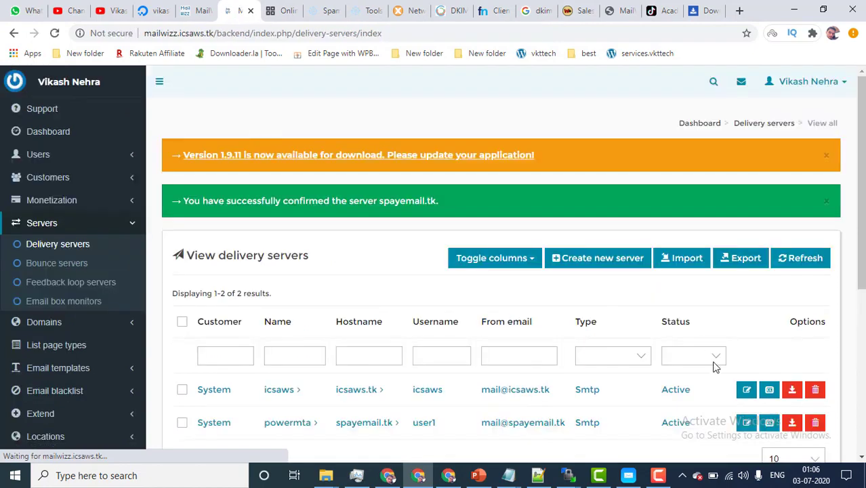
scroll(705, 352, down, 1)
mouse_move(661, 296)
mouse_down()
mouse_move(691, 296)
mouse_move(664, 297)
mouse_up()
click(678, 342)
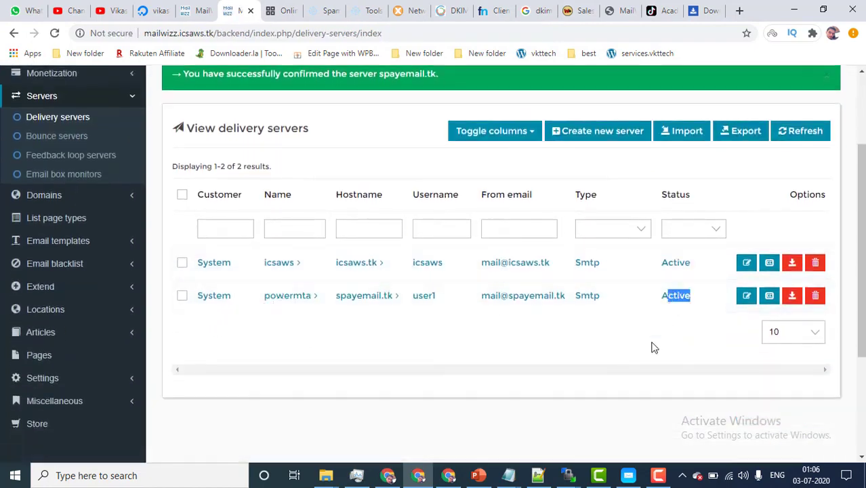
click(652, 347)
Step: Select the spayemail.tk timeout error transcript, then bring up Simple Mailer Pro's User ID and Port fields
click(197, 11)
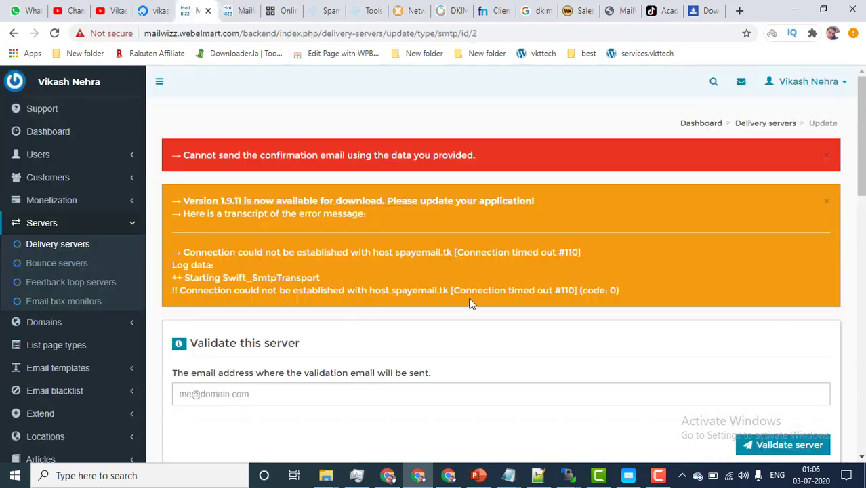
drag(624, 290, 163, 200)
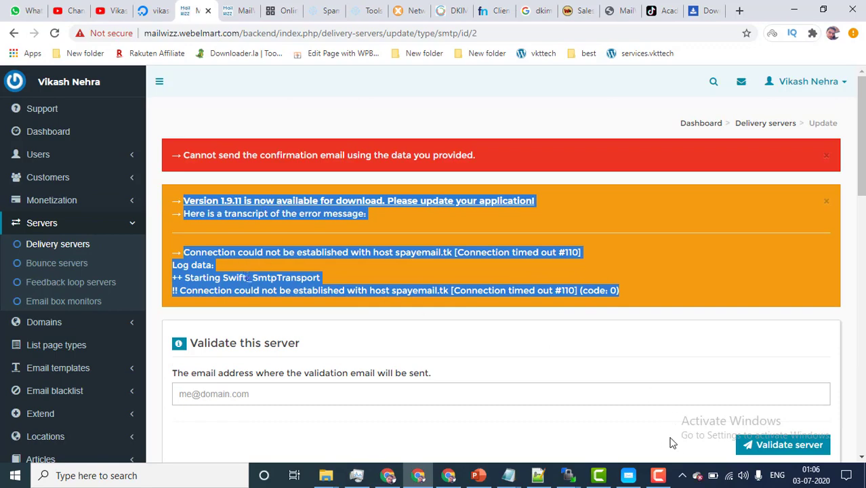
click(640, 481)
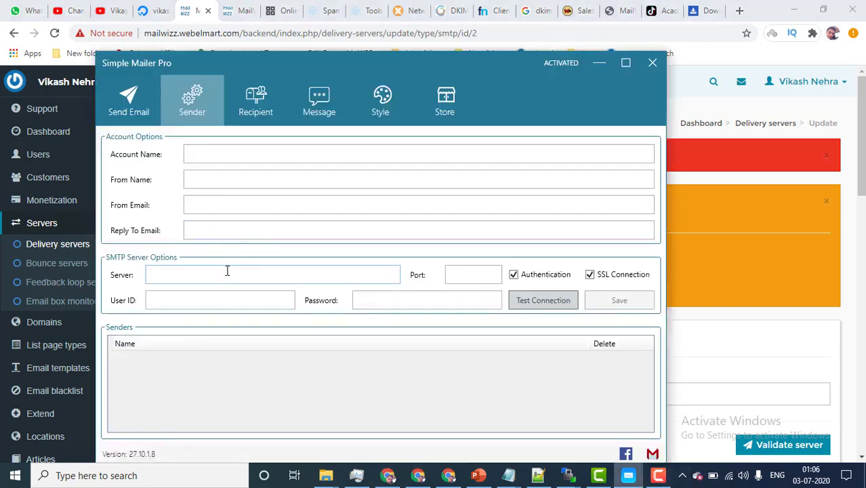
click(212, 303)
click(469, 272)
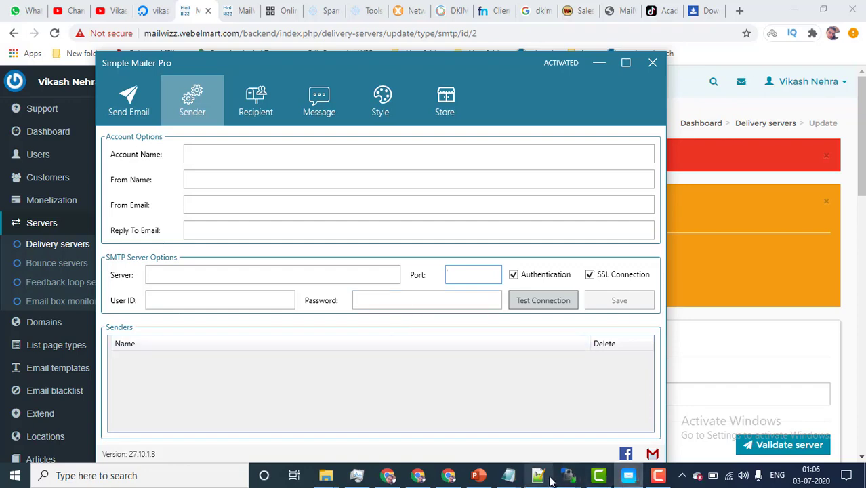
Step: Show PowerPoint slide 3, 'Using Both Port 25 And 587', highlighting 587 in its title
click(478, 475)
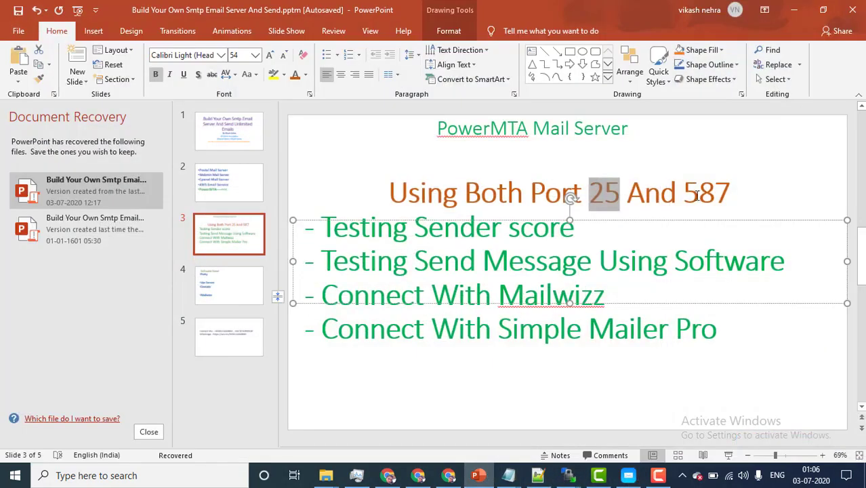
drag(680, 194, 730, 194)
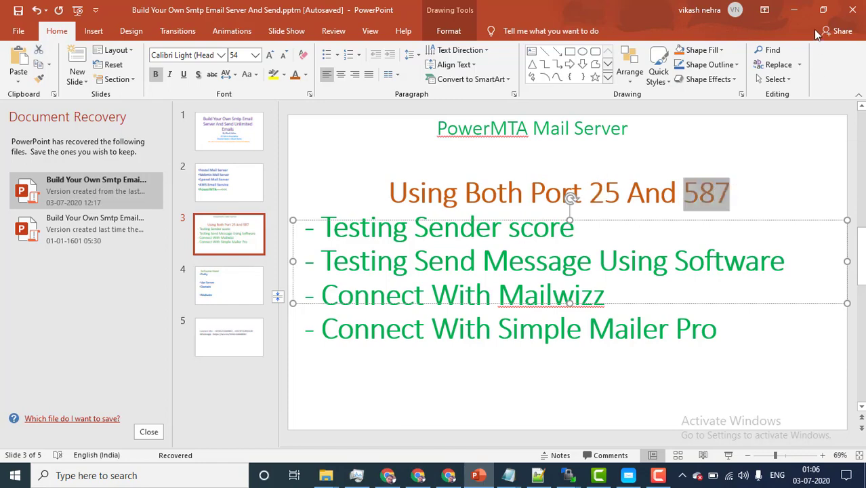
click(794, 10)
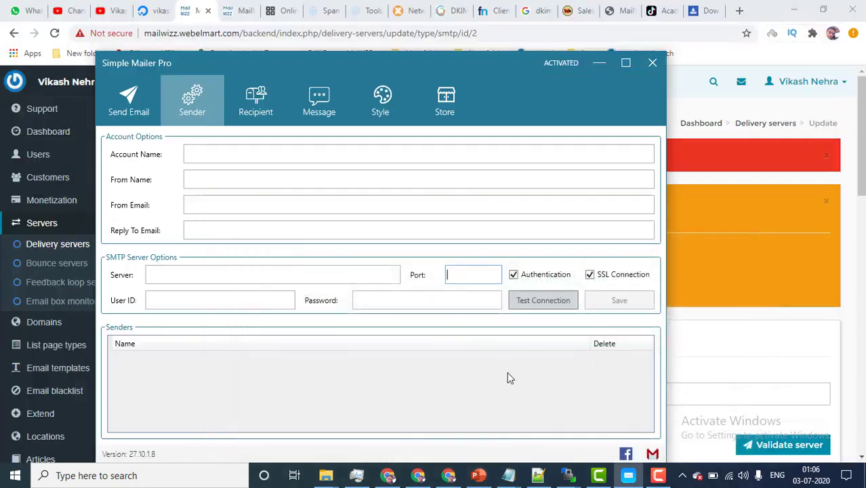
click(659, 476)
click(804, 412)
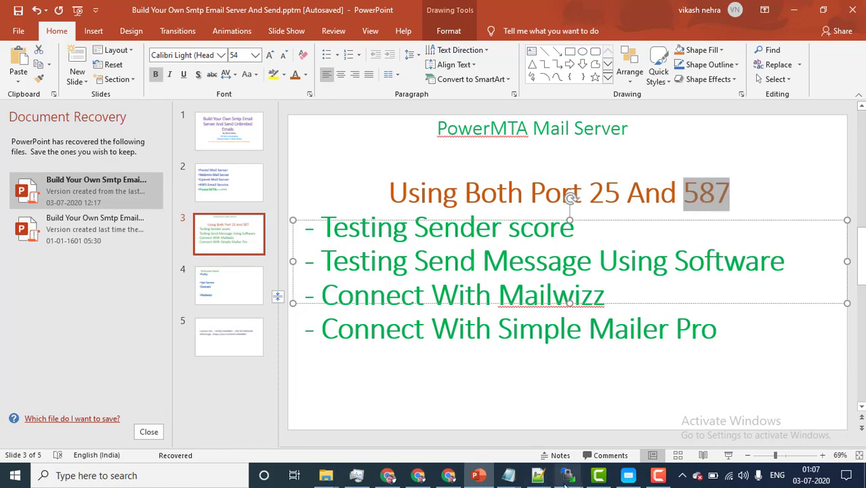
Step: Bring the WinSCP pmta session forward and dismiss the folder-opening prompt
mouse_move(561, 480)
click(499, 420)
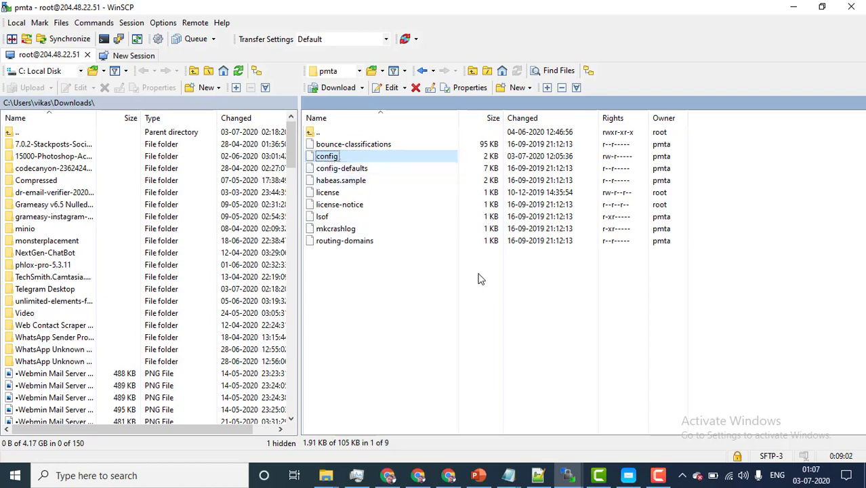
click(308, 105)
click(547, 123)
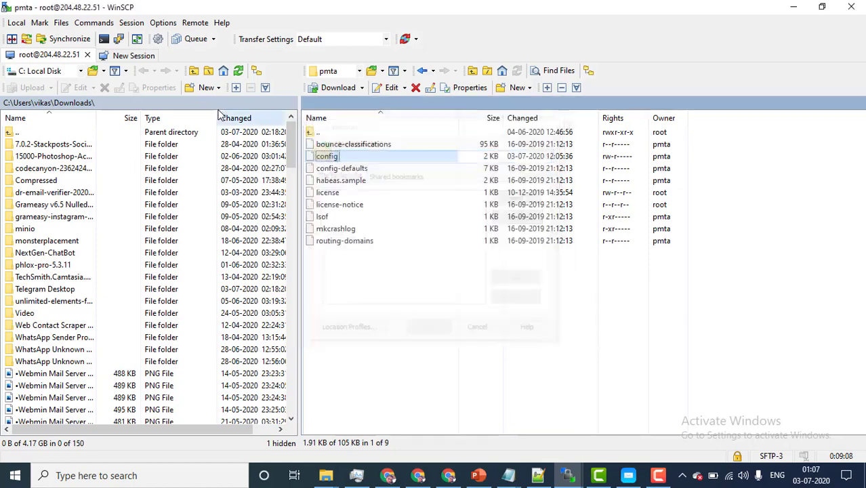
click(505, 344)
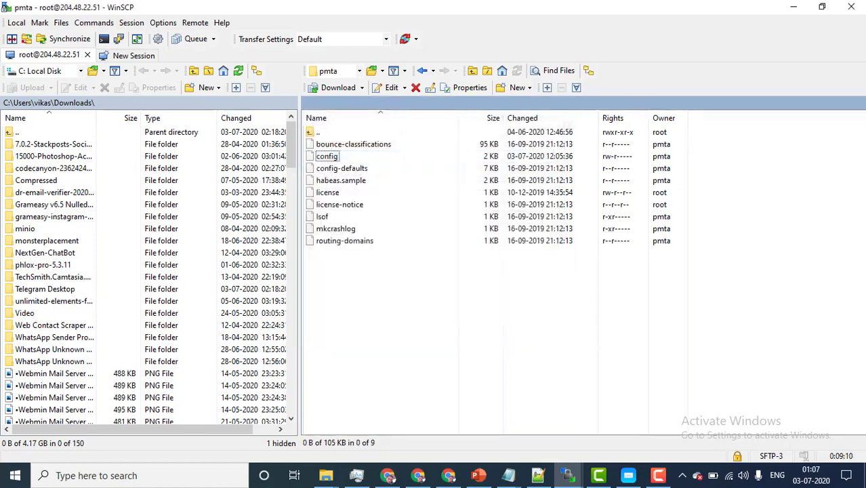
Step: Bring the /etc/pmta/config editor to the front and move it up to show more config
mouse_move(569, 475)
click(663, 453)
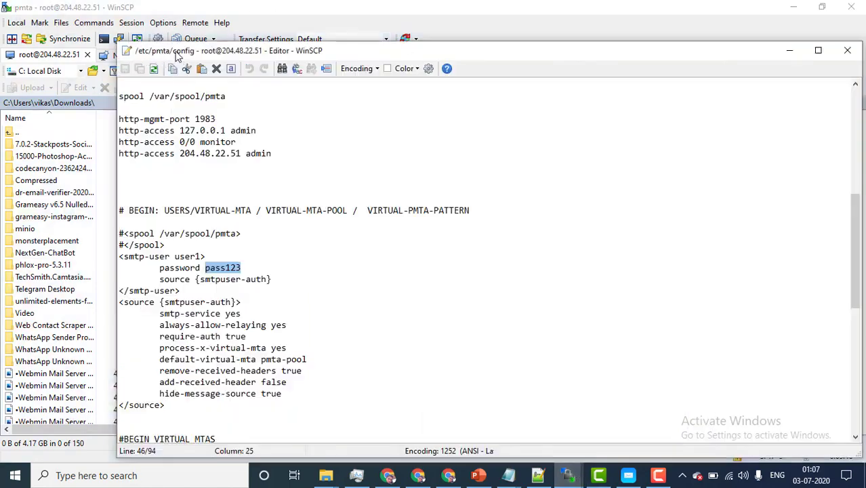
drag(748, 59, 675, 295)
click(373, 158)
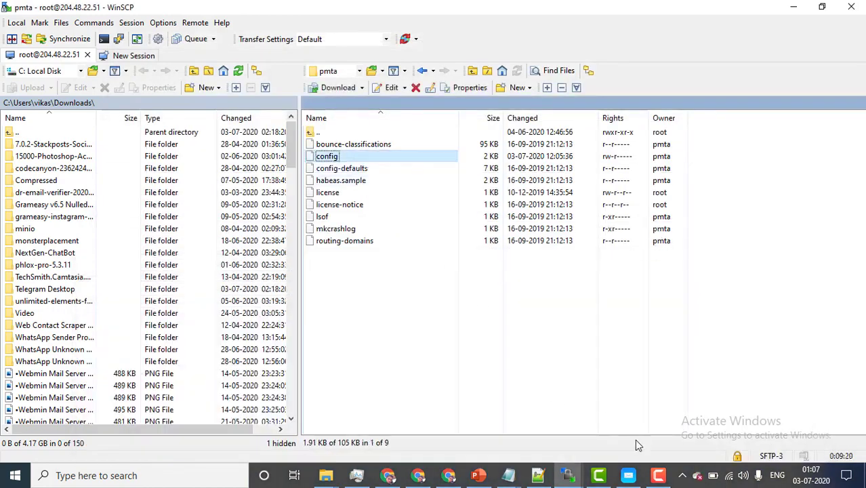
mouse_move(568, 475)
click(643, 424)
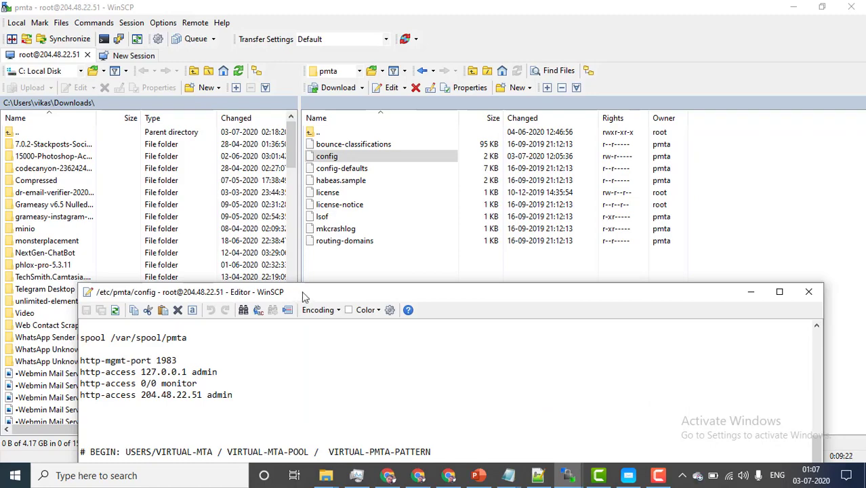
drag(304, 296, 349, 64)
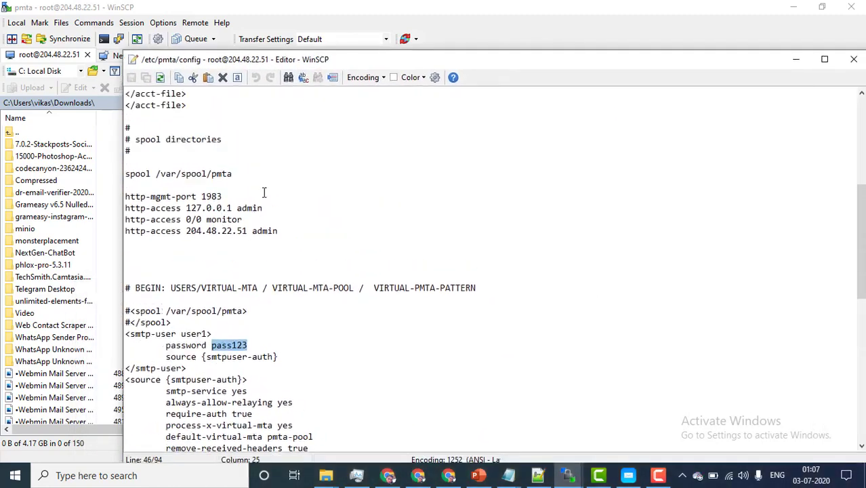
Step: Delete port 25 from the smtp-listener line
scroll(268, 163, up, 8)
drag(262, 116, 272, 116)
click(269, 116)
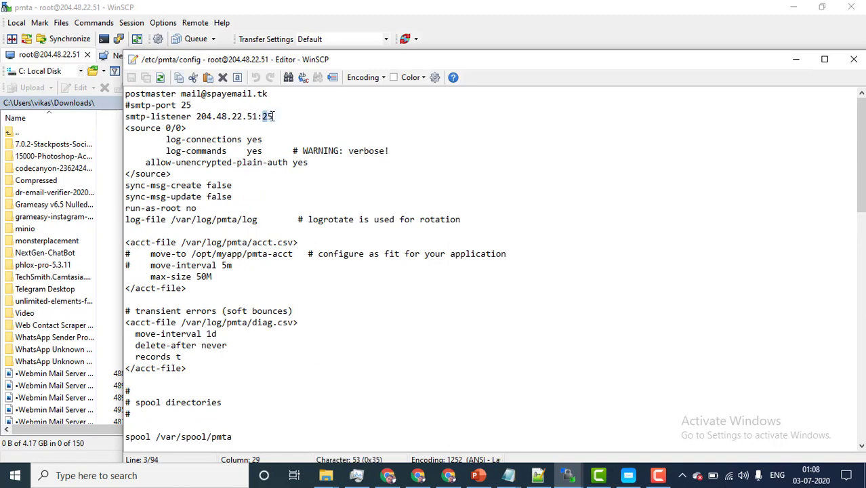
click(277, 117)
key(BackSpace)
key(BackSpace)
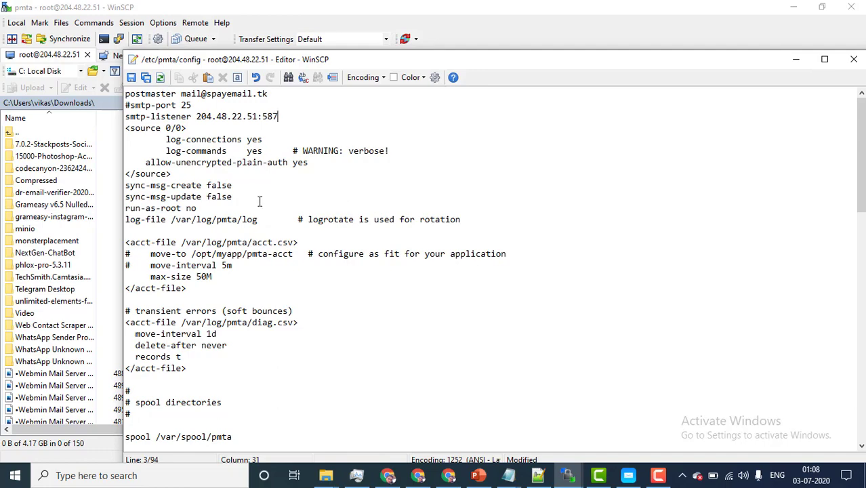
Step: Change the first spayemail.tk route's port from 25 to 587
scroll(263, 257, down, 9)
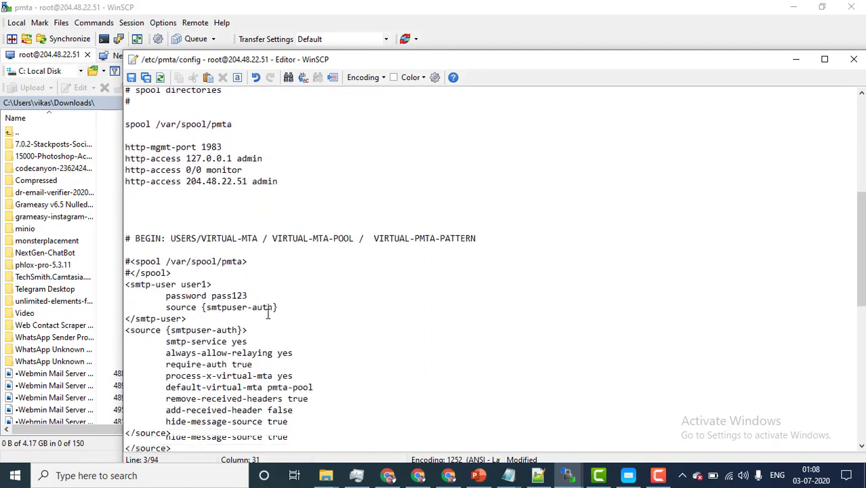
scroll(268, 312, down, 8)
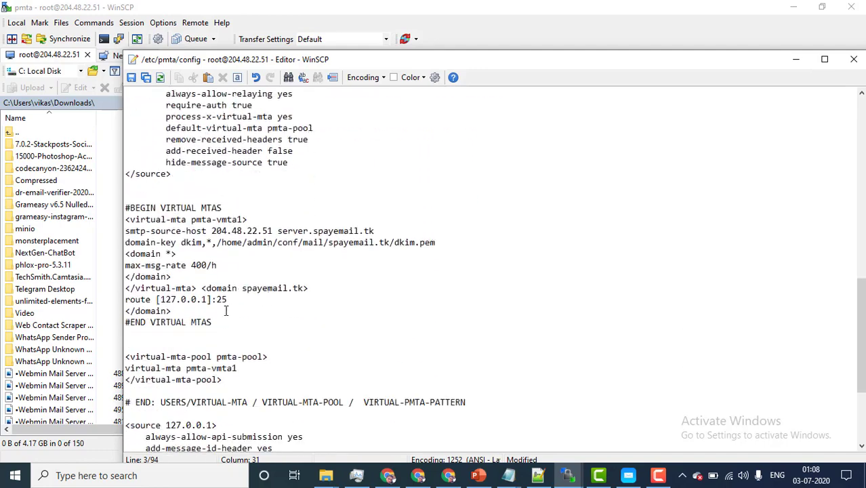
double_click(221, 299)
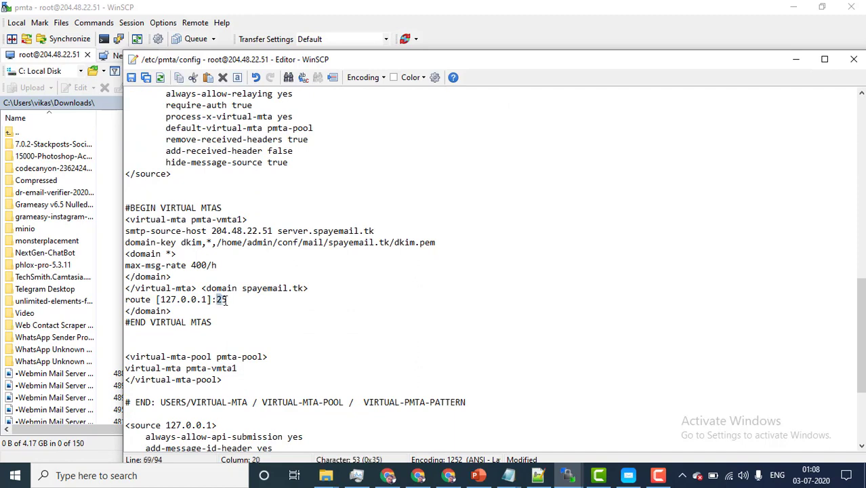
click(227, 298)
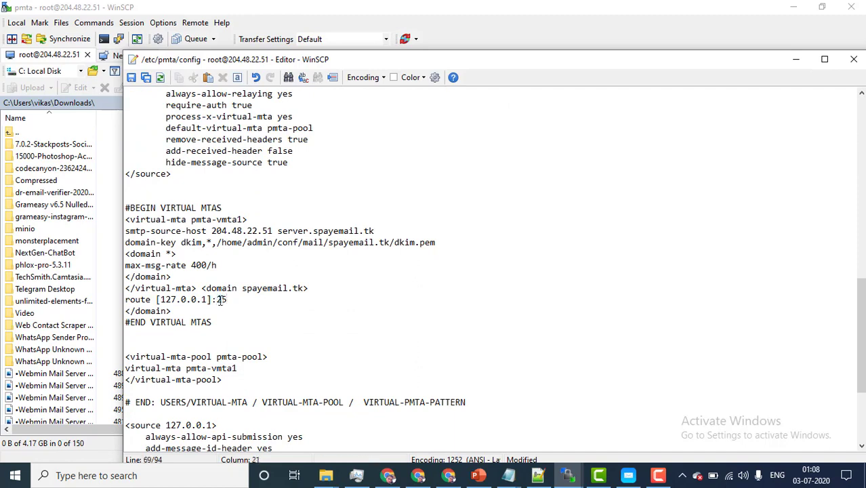
double_click(221, 299)
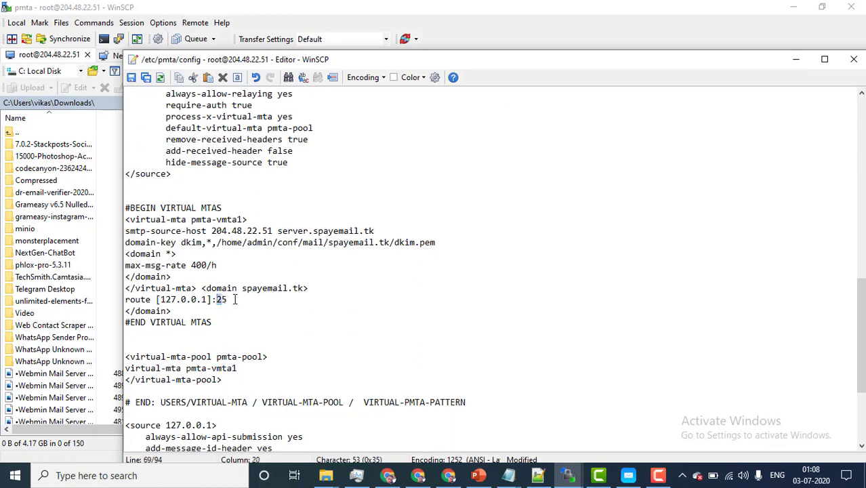
click(235, 298)
key(BackSpace)
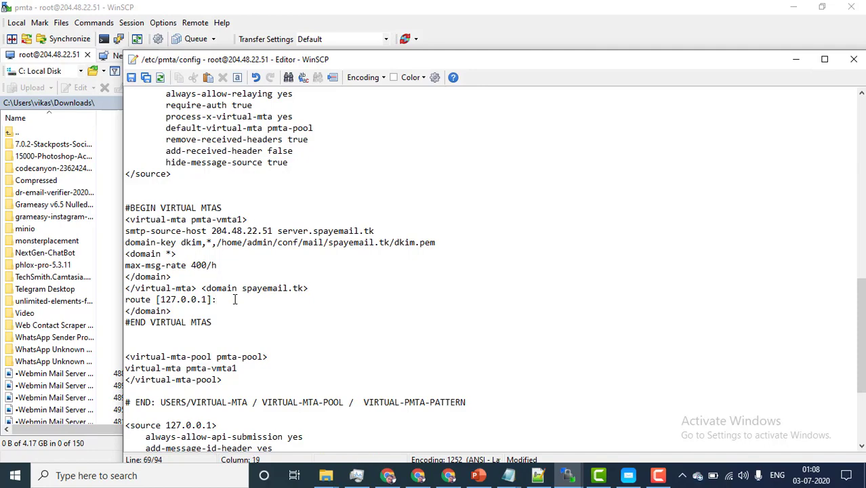
Step: Change the second route's port to 587 and save the config to the server
scroll(258, 377, down, 4)
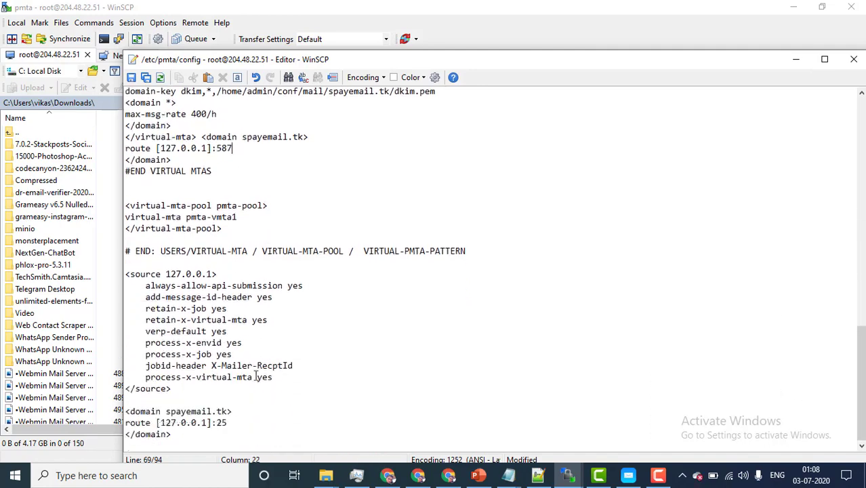
click(220, 421)
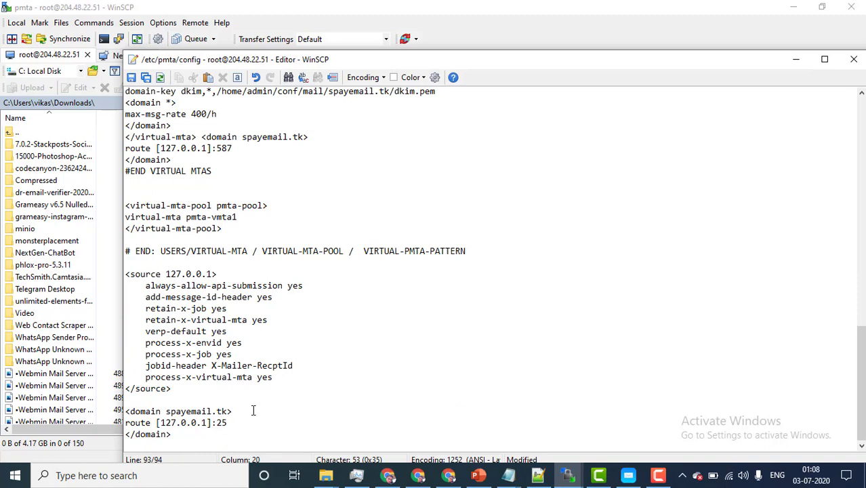
key(Delete)
key(BackSpace)
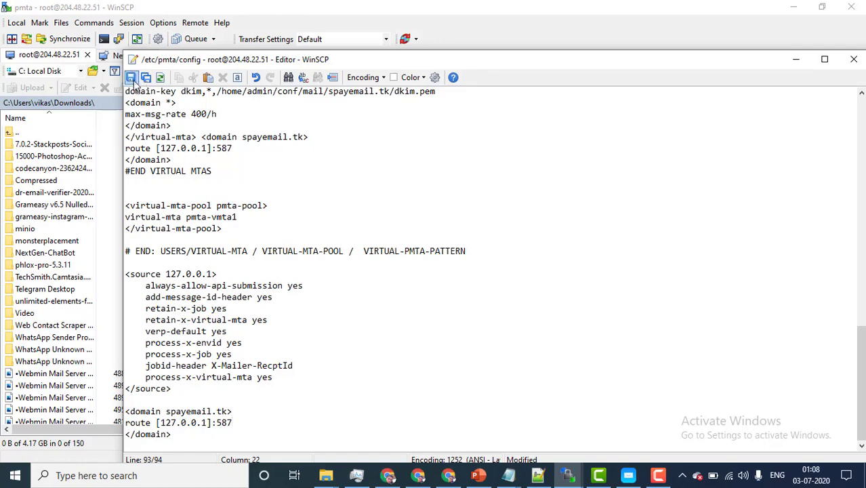
click(131, 79)
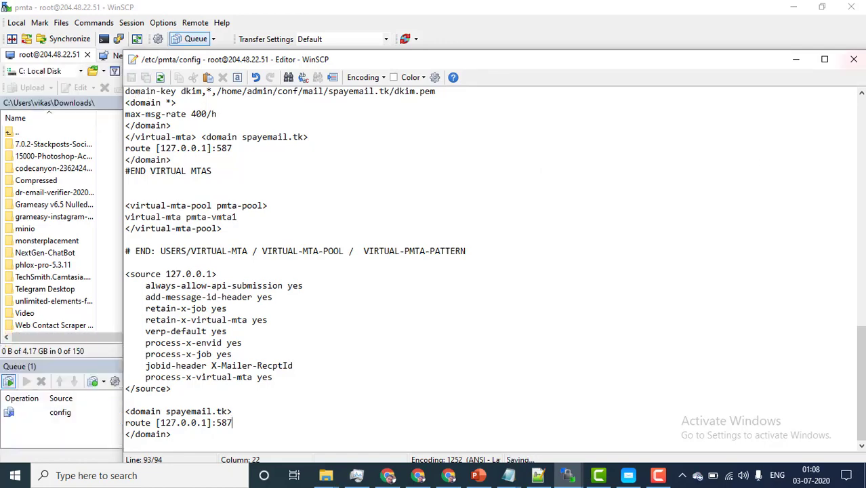
Step: Close the config editor, launch PuTTY from Windows search, and show the DigitalOcean droplet page
click(849, 60)
click(177, 481)
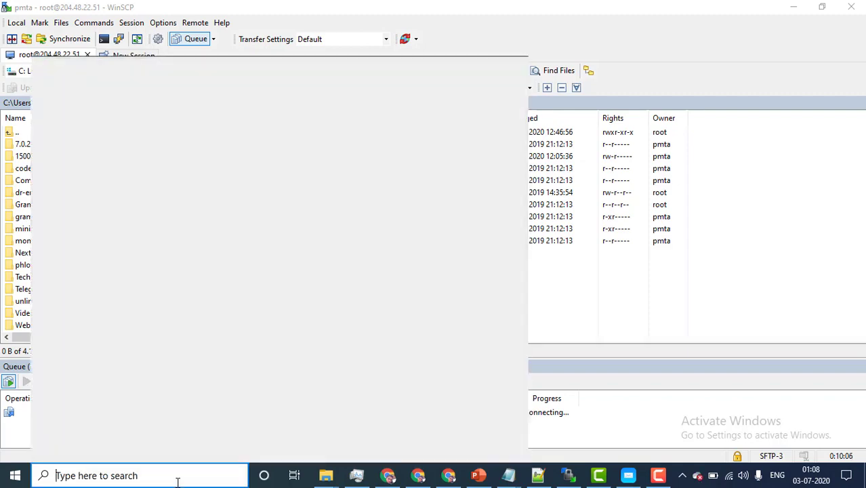
text(p)
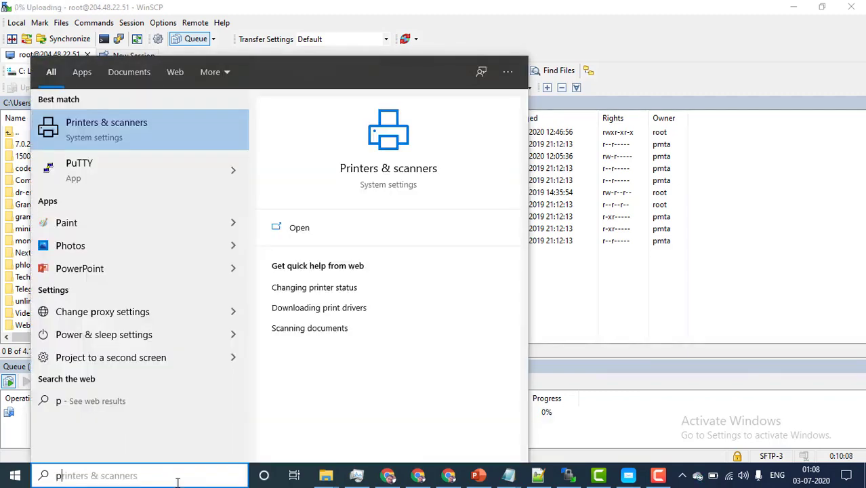
text(uTTY)
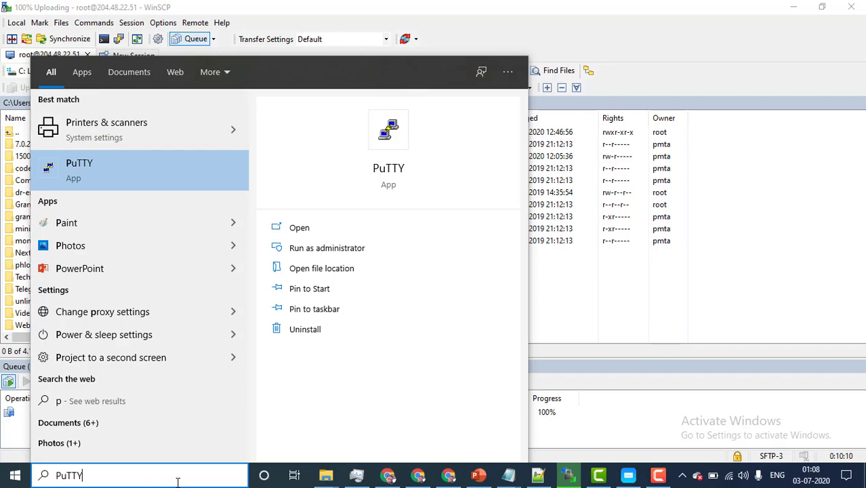
key(Return)
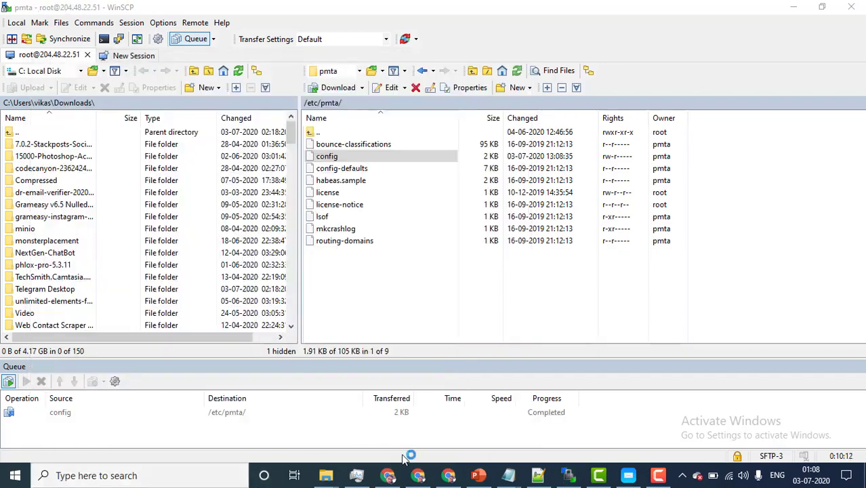
click(408, 476)
click(152, 10)
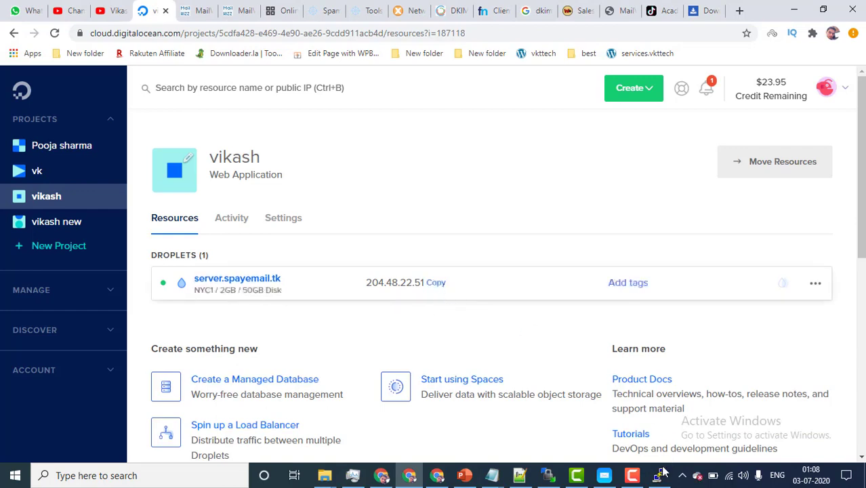
Step: Connect PuTTY over SSH to the server 204.48.22.51
key(alt+Tab)
text(204.48.22.51)
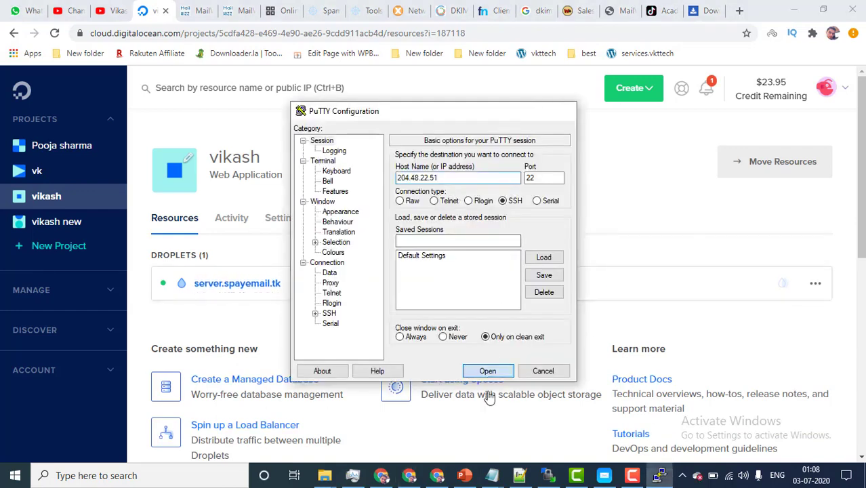
click(487, 371)
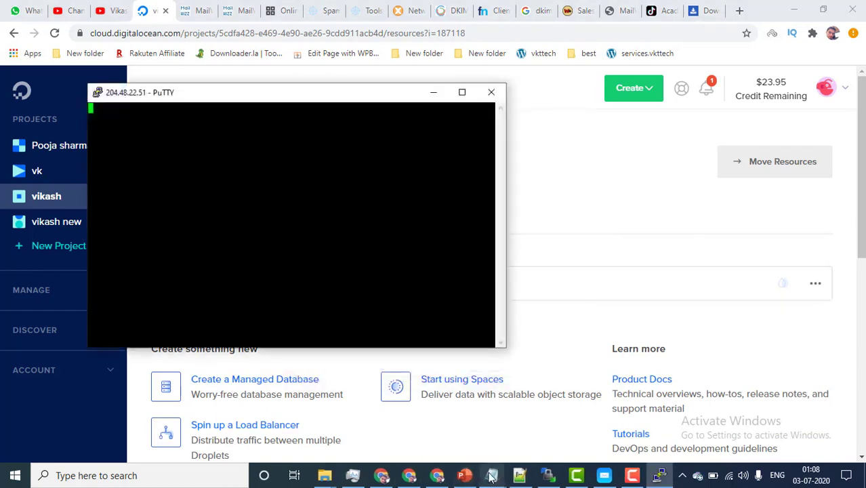
mouse_move(506, 474)
Step: Log in as root with the server password copied from the Notepad notes
click(367, 437)
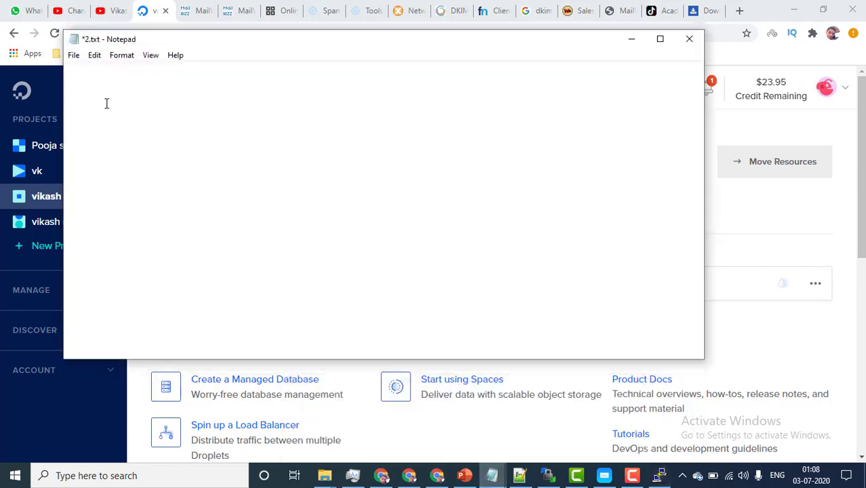
double_click(169, 95)
right_click(156, 84)
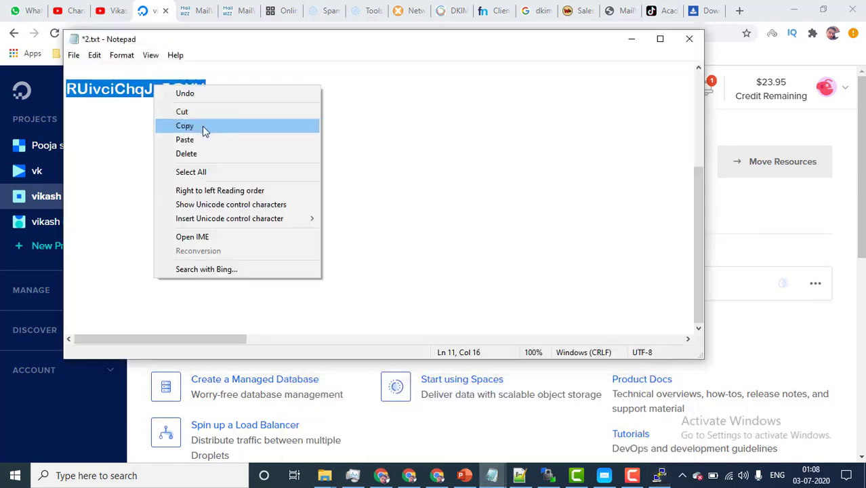
click(203, 127)
click(632, 39)
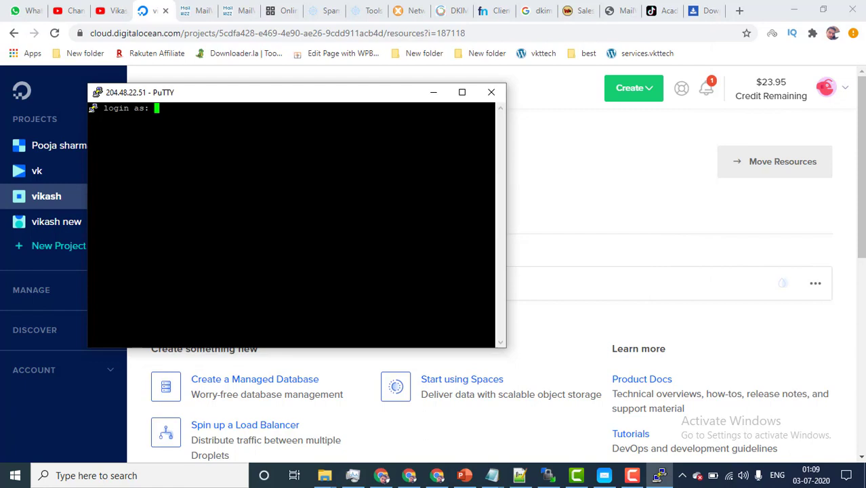
text(root)
key(Return)
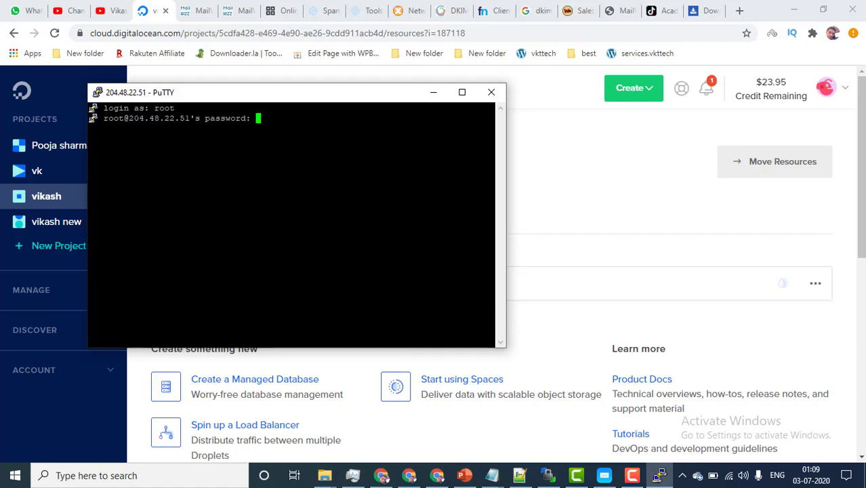
key(Return)
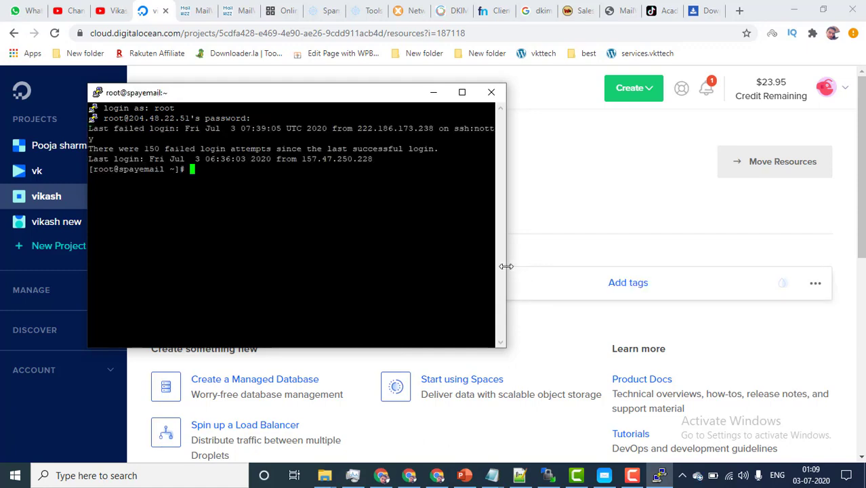
Step: Copy the 'service pmta restart' command from the server notes
click(492, 475)
click(436, 454)
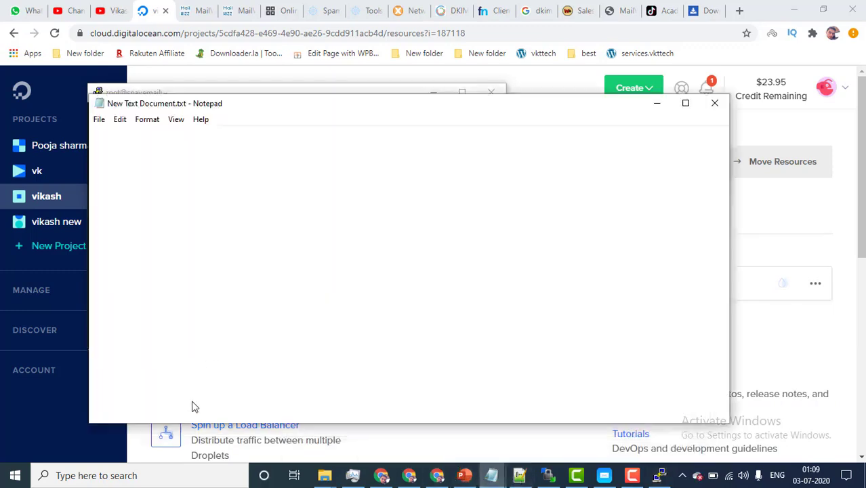
right_click(200, 377)
click(247, 226)
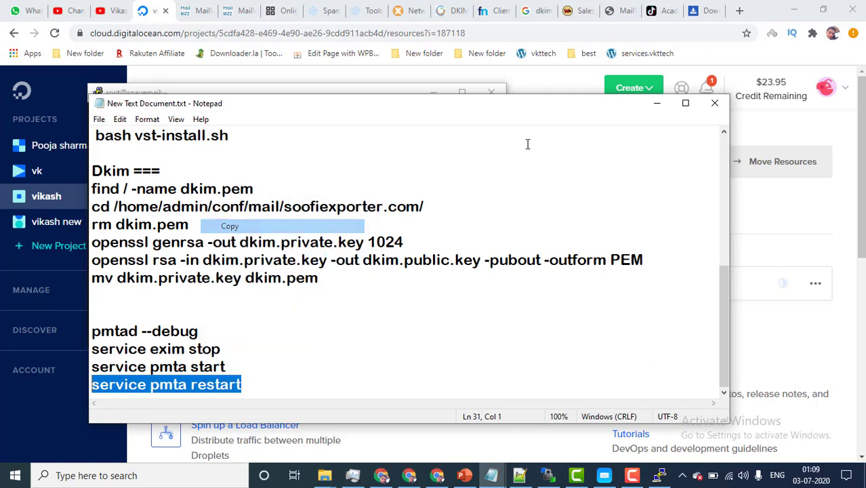
click(656, 103)
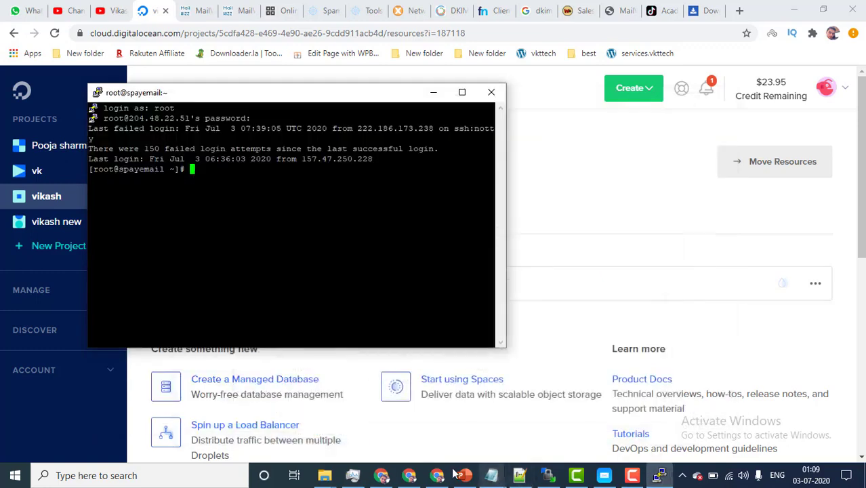
click(492, 474)
click(318, 427)
click(404, 207)
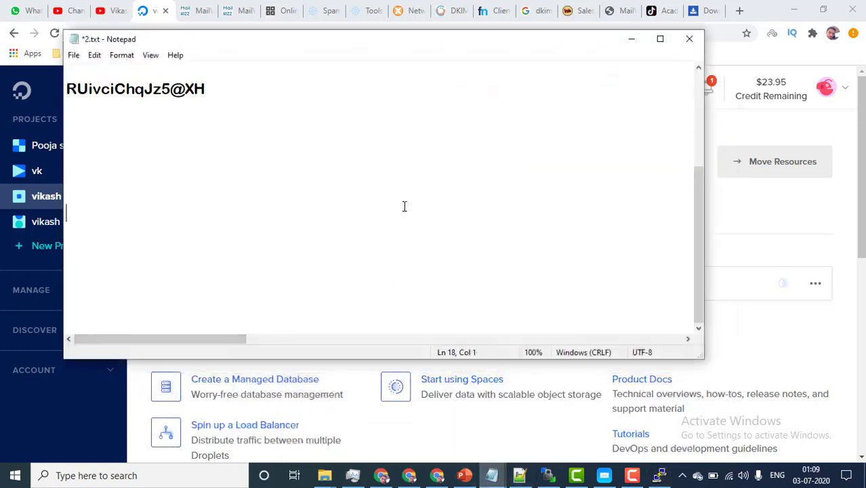
key(ctrl+v)
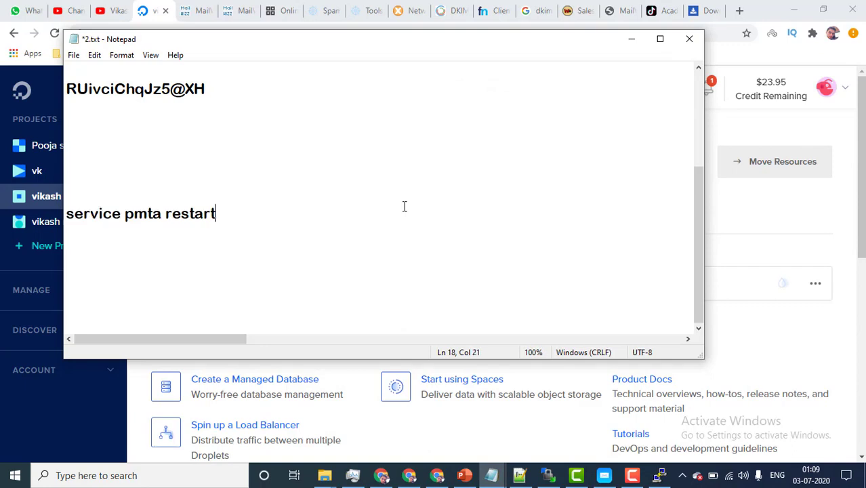
Step: Run 'service pmta restart' in the terminal so PowerMTA restarts with OK
click(629, 39)
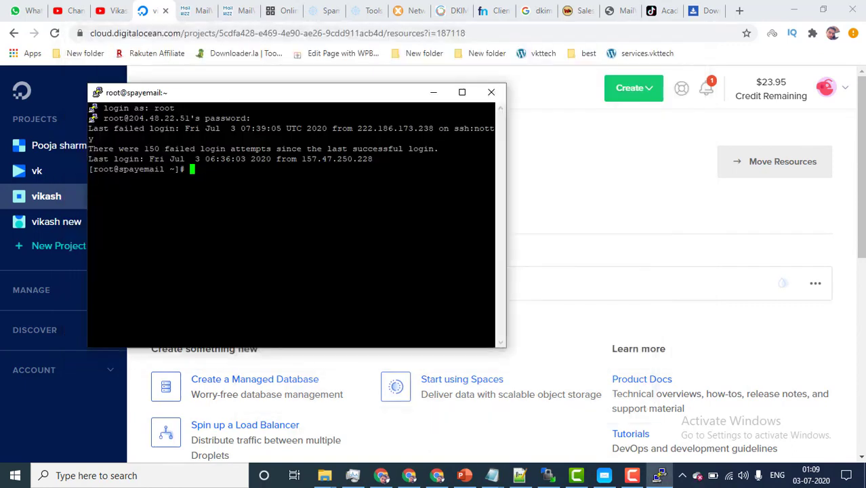
right_click(230, 187)
key(Return)
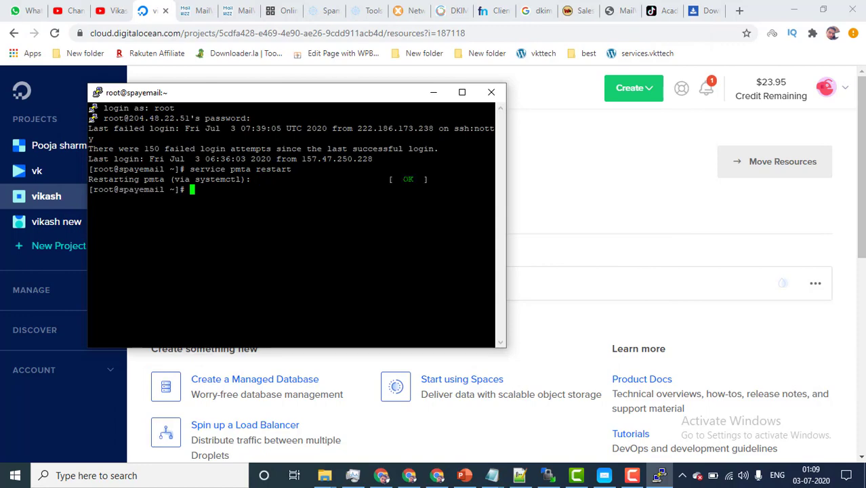
click(643, 200)
Step: Replace port 25 with 587 in the SMTPer test form
click(281, 10)
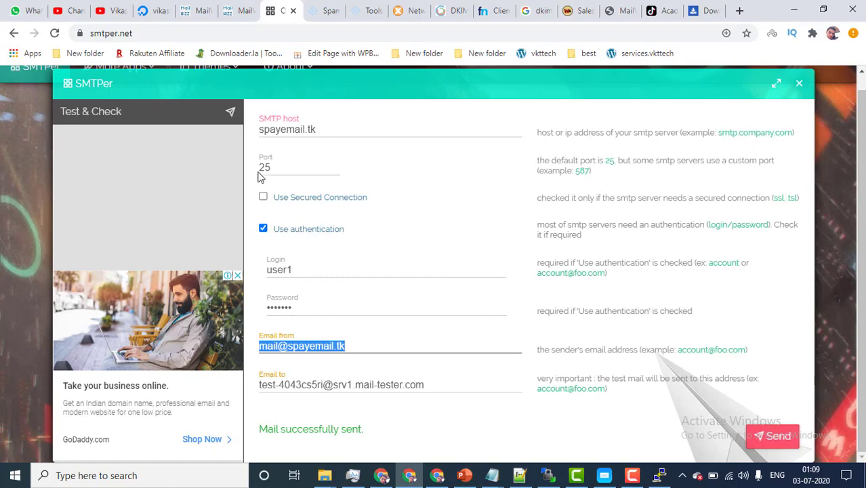
drag(277, 168, 258, 170)
click(477, 170)
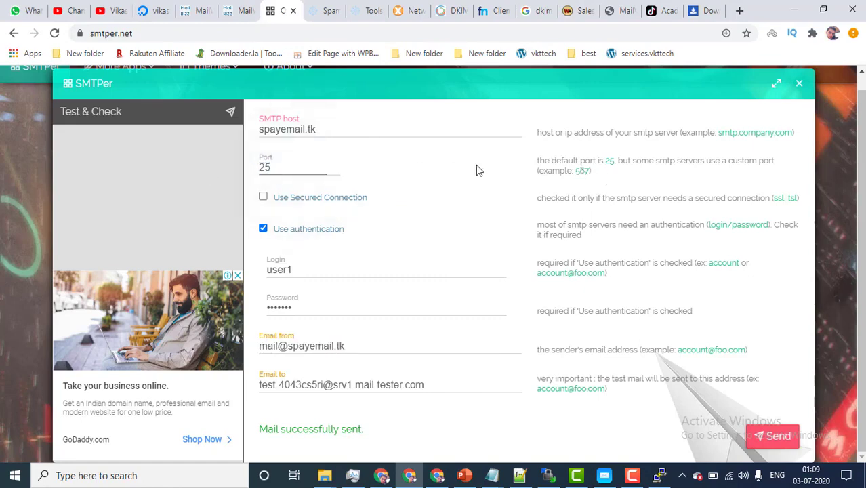
double_click(580, 172)
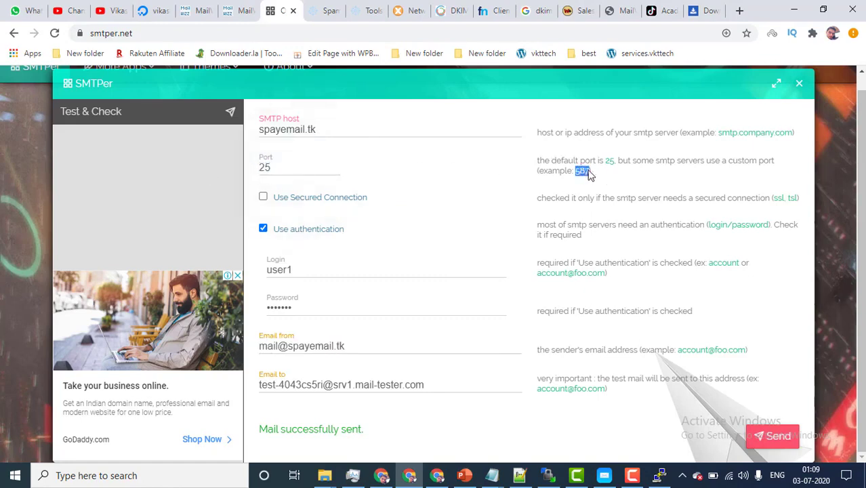
double_click(287, 170)
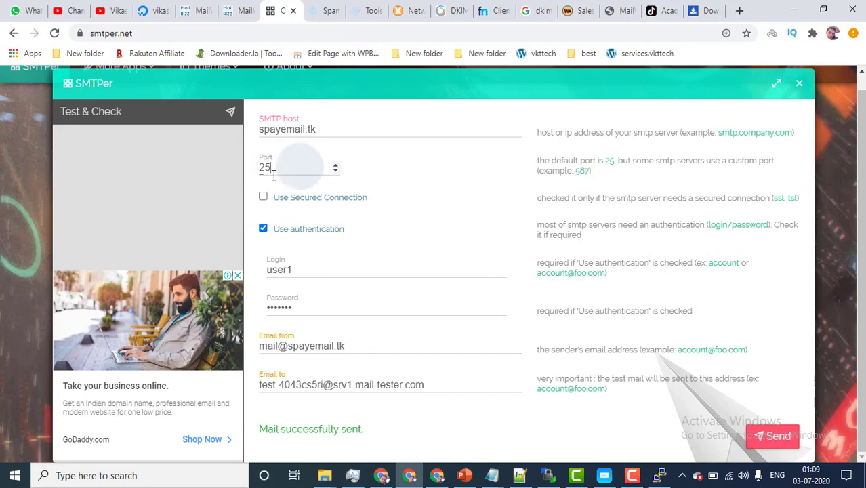
key(ctrl+v)
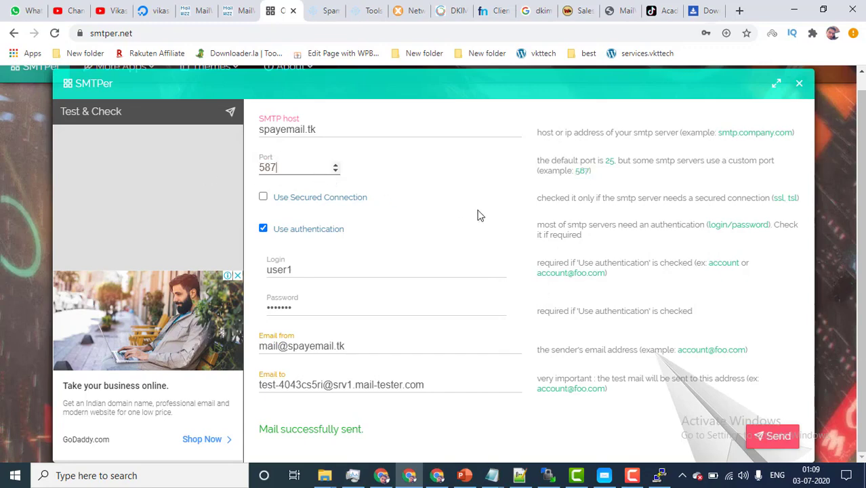
Step: Send the test mail on port 587 and confirm 'Mail successfully sent'
click(769, 440)
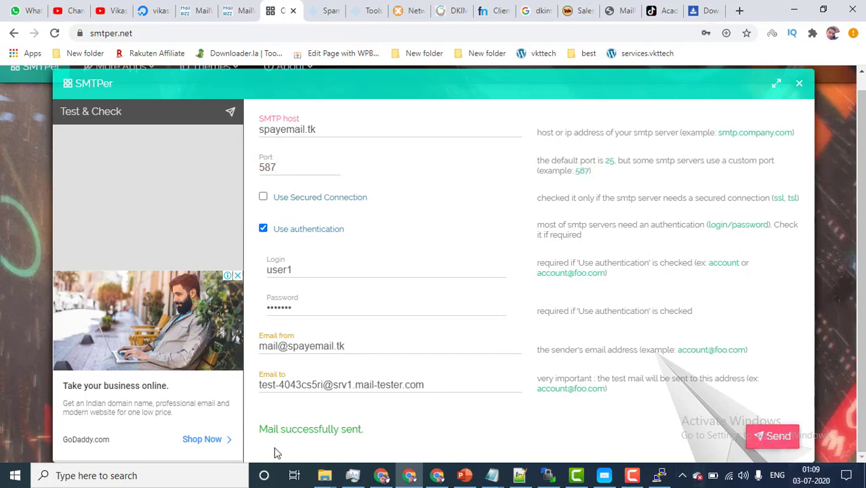
click(726, 442)
drag(260, 430, 377, 429)
click(185, 9)
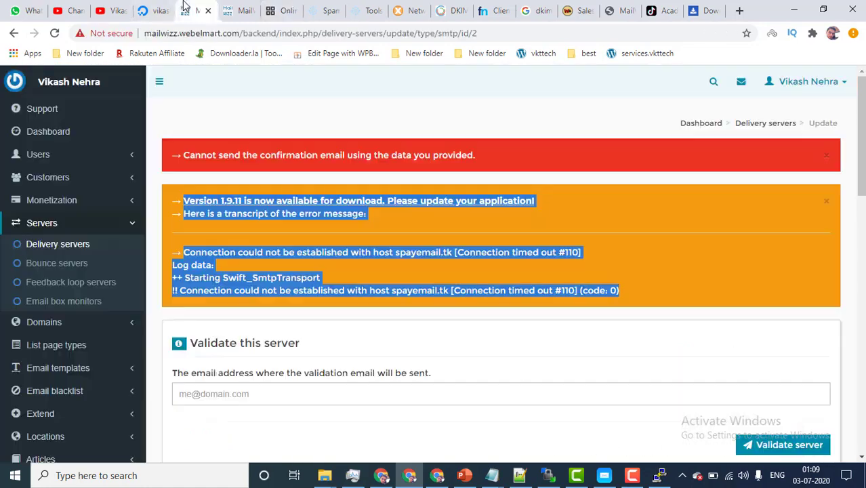
Step: Change the powermta delivery server's port from 25 to 587 and save the changes
click(283, 227)
scroll(373, 230, down, 2)
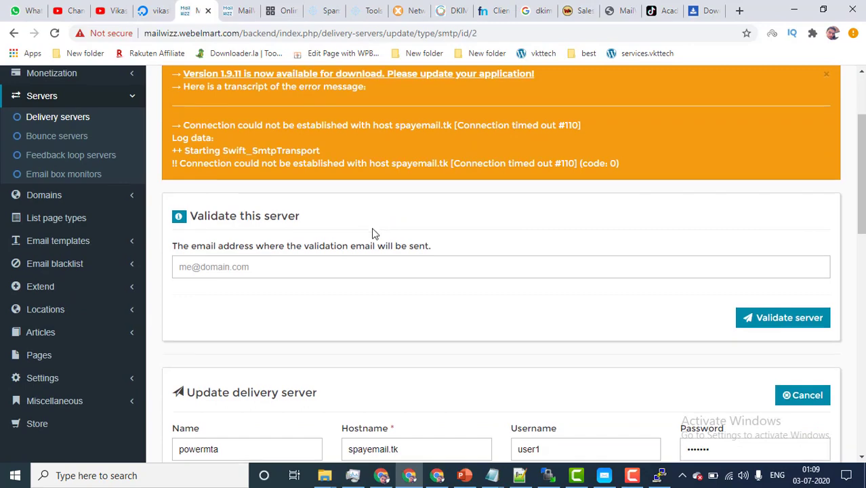
scroll(374, 237, down, 3)
drag(211, 311, 161, 312)
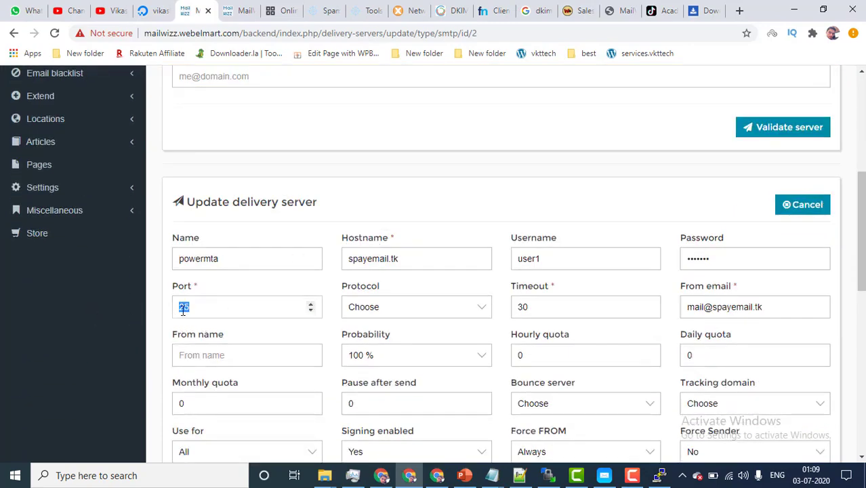
text(587)
drag(857, 254, 855, 377)
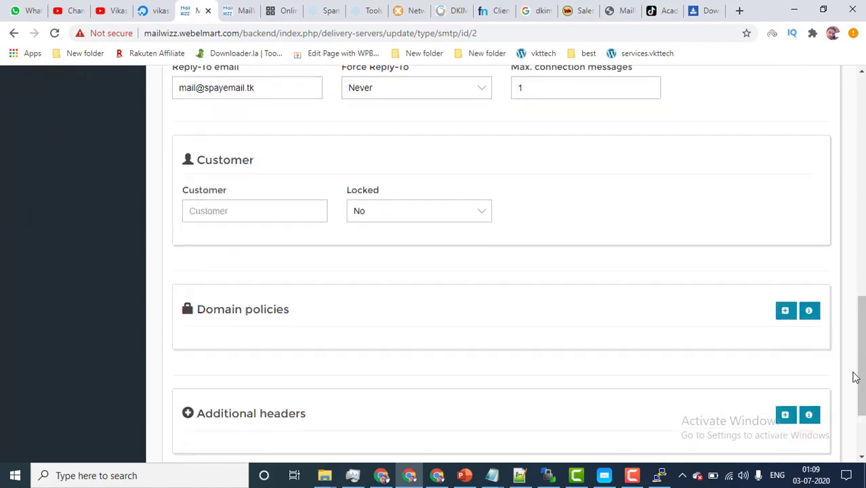
scroll(850, 379, down, 2)
click(769, 382)
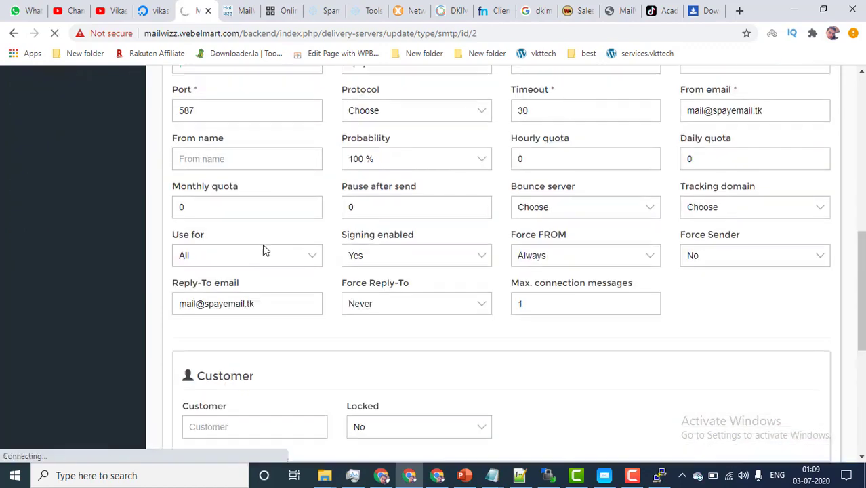
scroll(271, 240, up, 5)
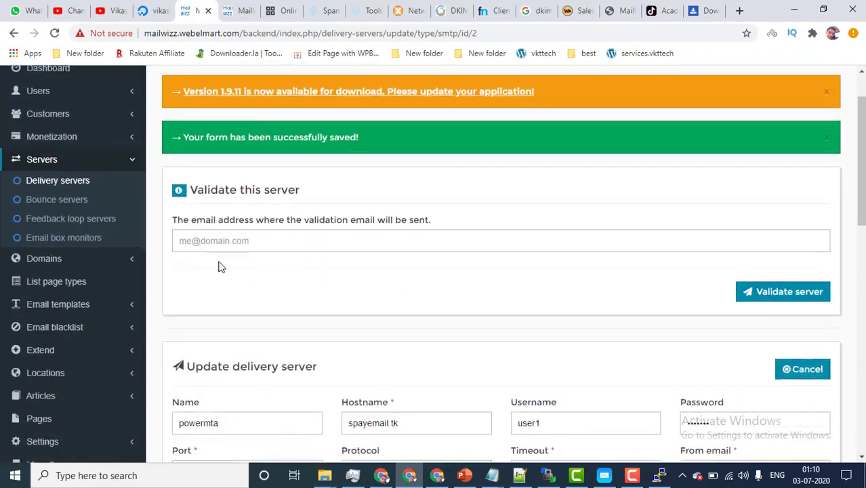
Step: Enter the recipient's e-mail address under Validate this server and send the validation email
click(240, 242)
click(226, 270)
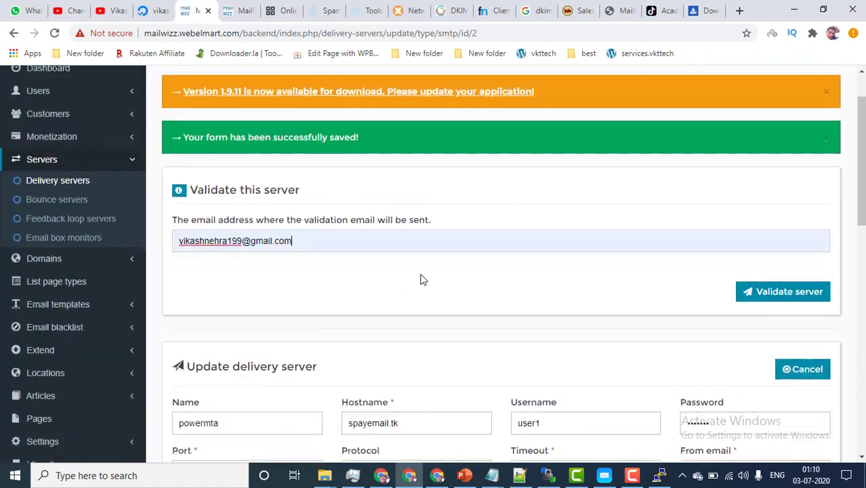
click(783, 292)
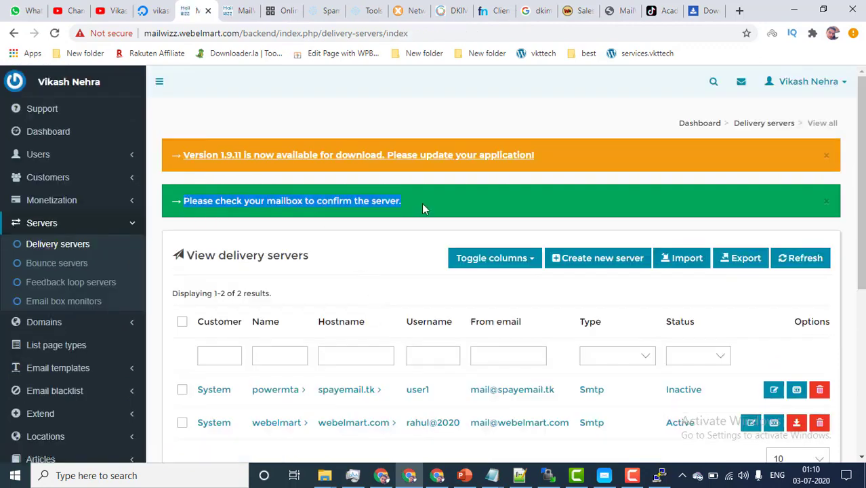
scroll(421, 205, down, 2)
scroll(304, 356, up, 2)
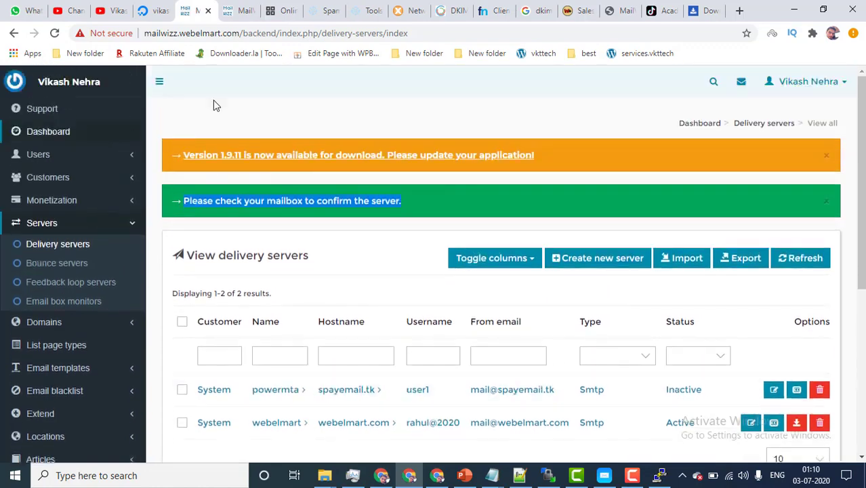
click(360, 126)
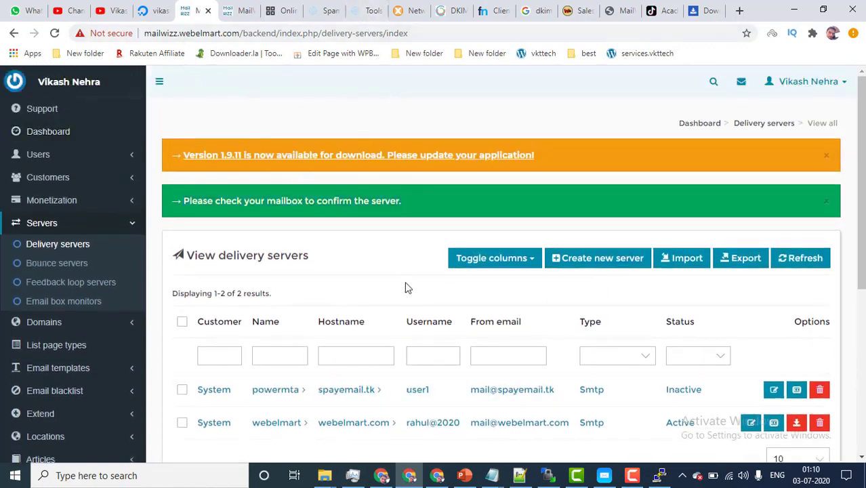
scroll(407, 288, down, 1)
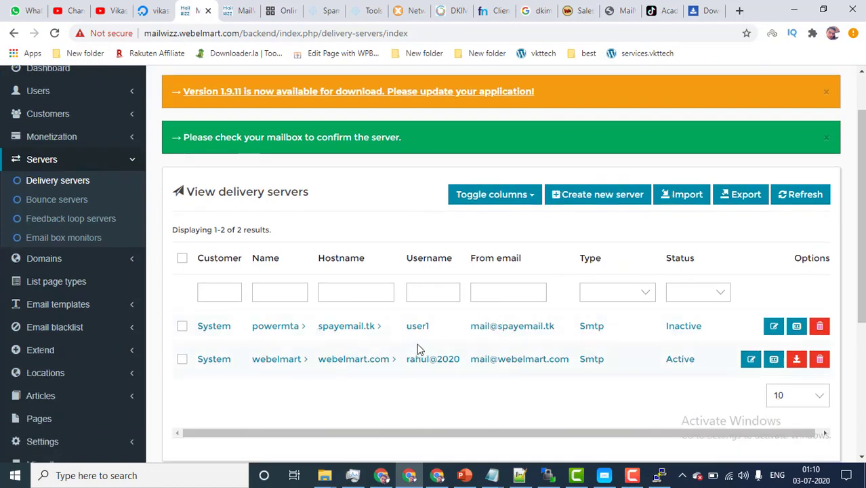
Step: Refresh Gmail's Spam folder, open the newest validation email and copy its confirmation URL
click(381, 475)
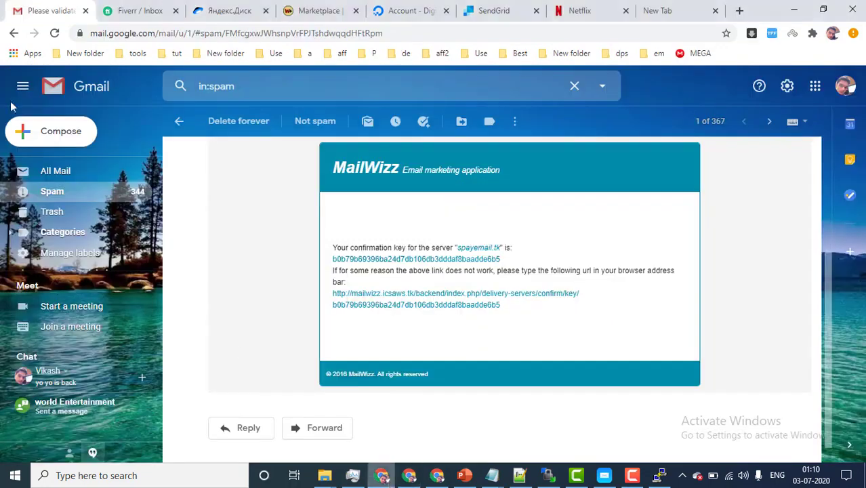
click(179, 120)
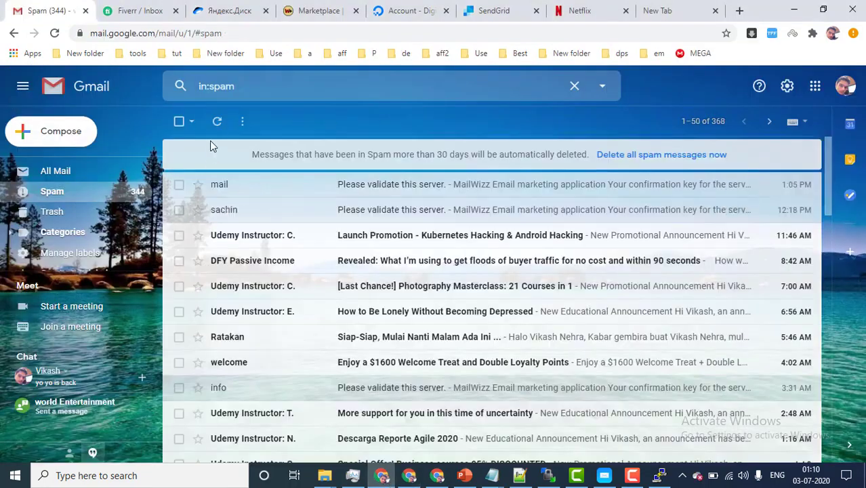
click(216, 121)
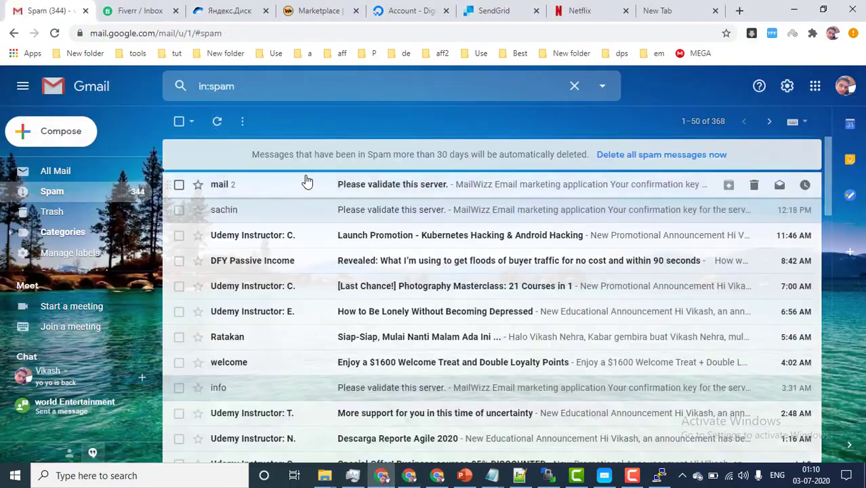
click(360, 184)
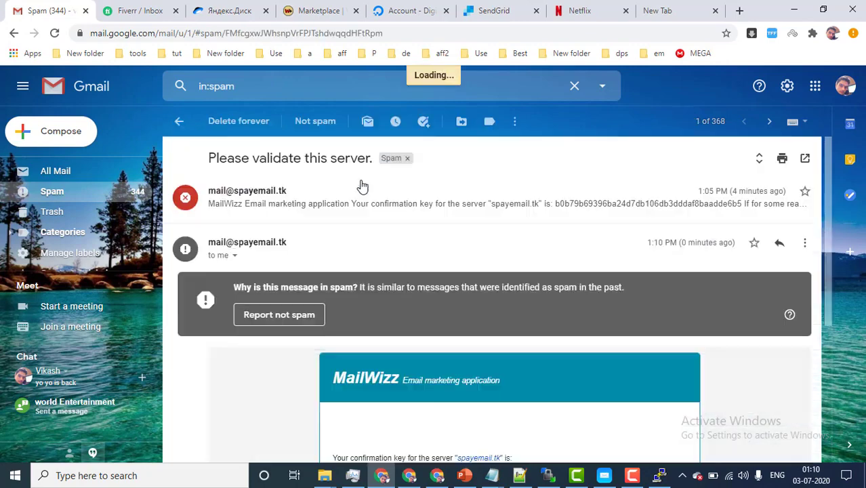
scroll(363, 204, down, 4)
drag(498, 285, 453, 282)
drag(336, 271, 321, 309)
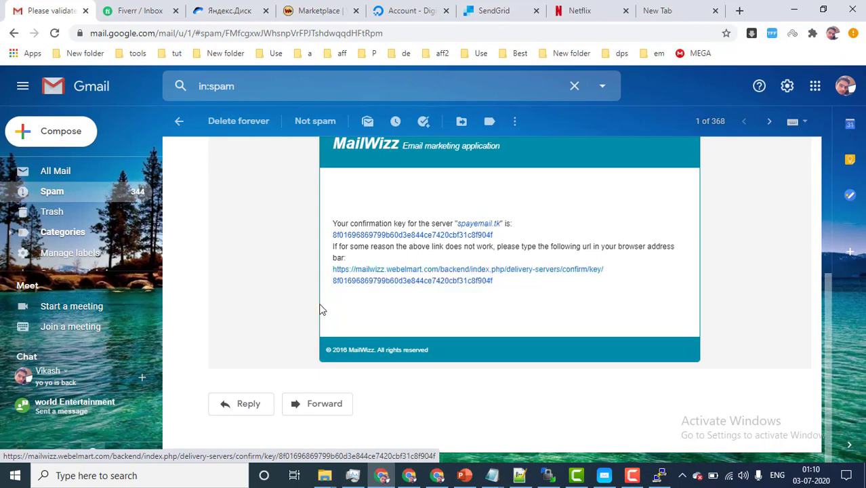
click(413, 478)
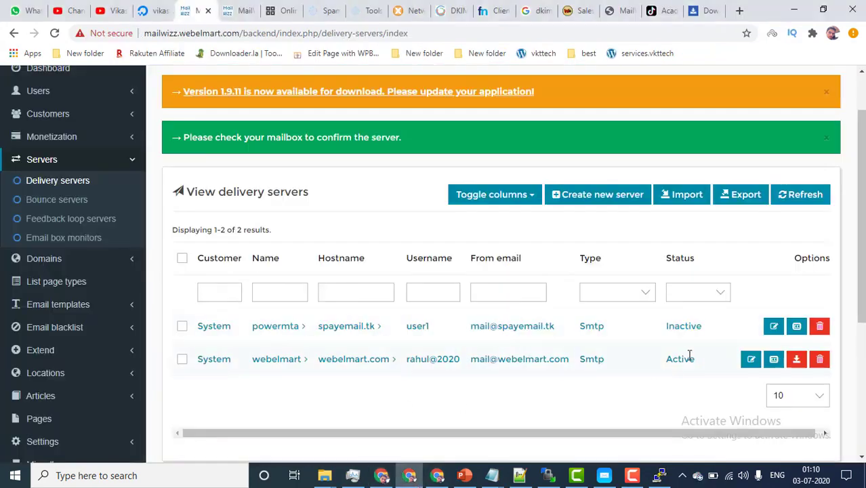
Step: Open the copied confirmation link so powermta changes from Inactive to Active
double_click(680, 325)
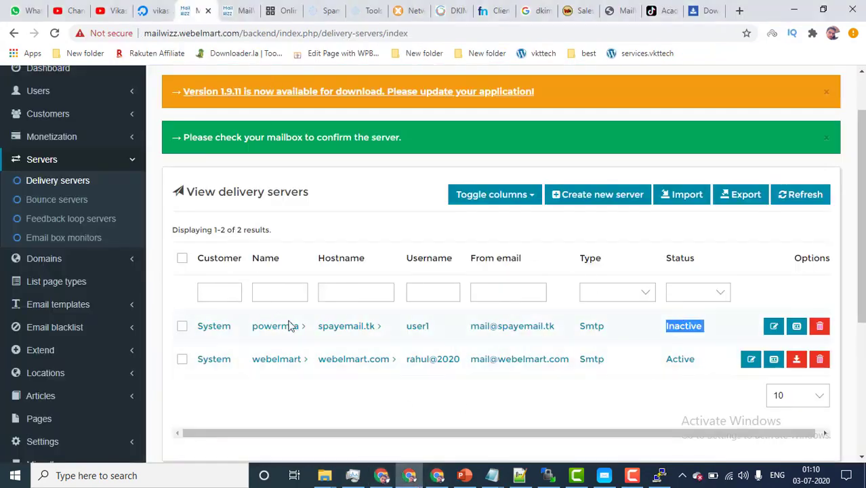
click(331, 32)
key(ctrl+v)
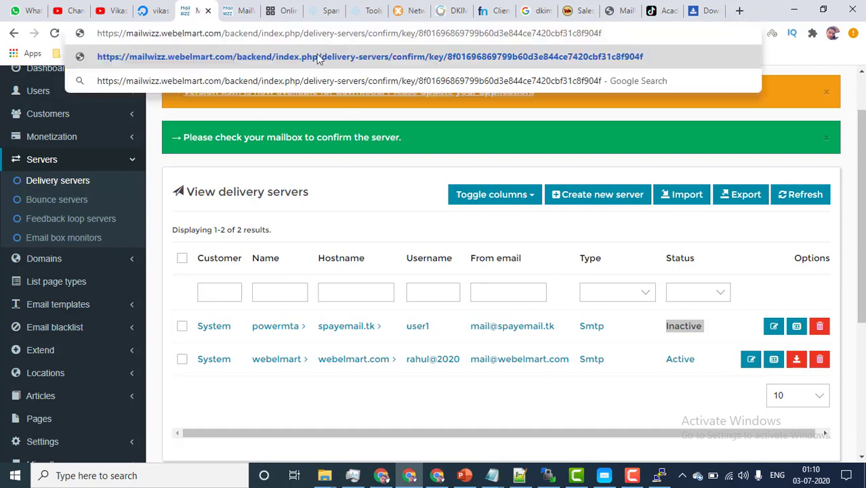
key(Return)
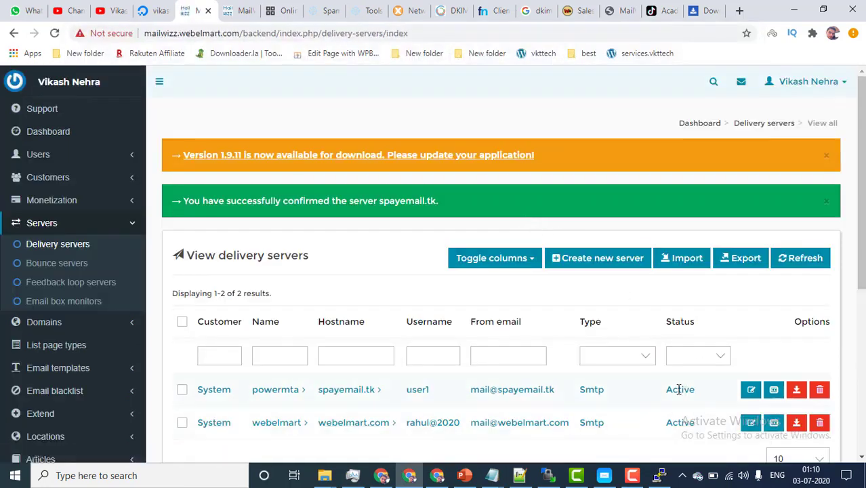
double_click(678, 389)
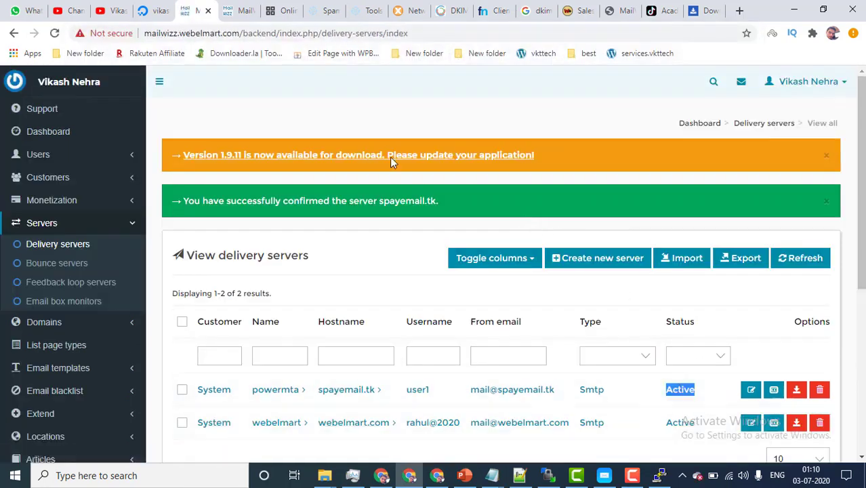
Step: Compare the webelmart and icsaws server lists and the port 587 slide before returning to SMTPer
click(228, 8)
click(203, 8)
click(234, 10)
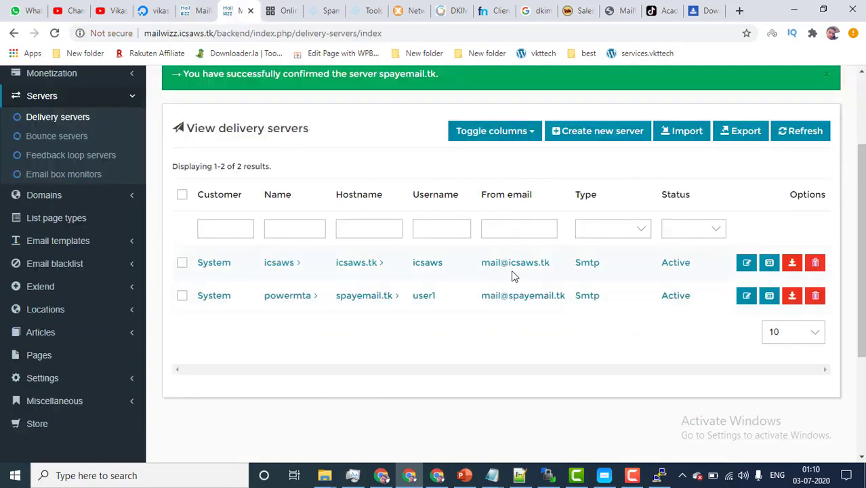
click(184, 8)
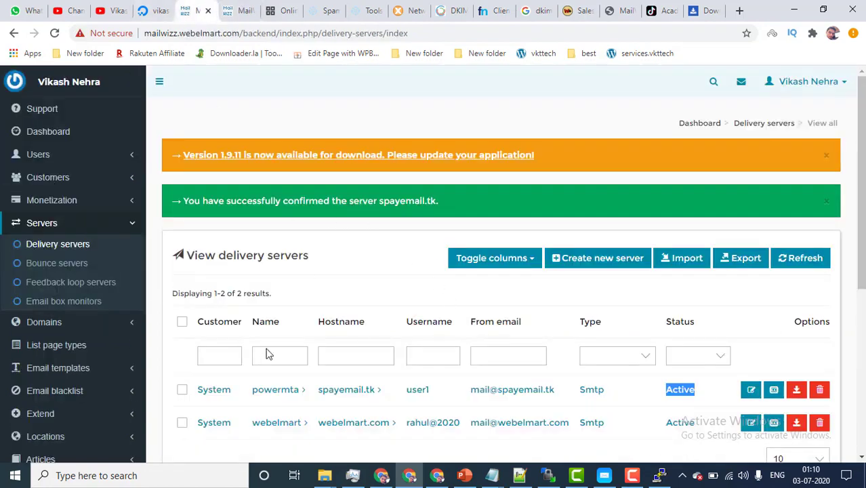
scroll(425, 309, down, 1)
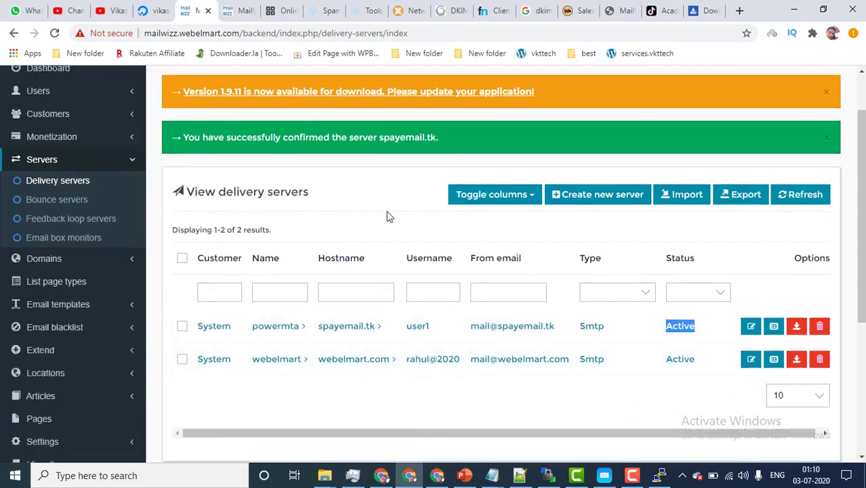
click(464, 475)
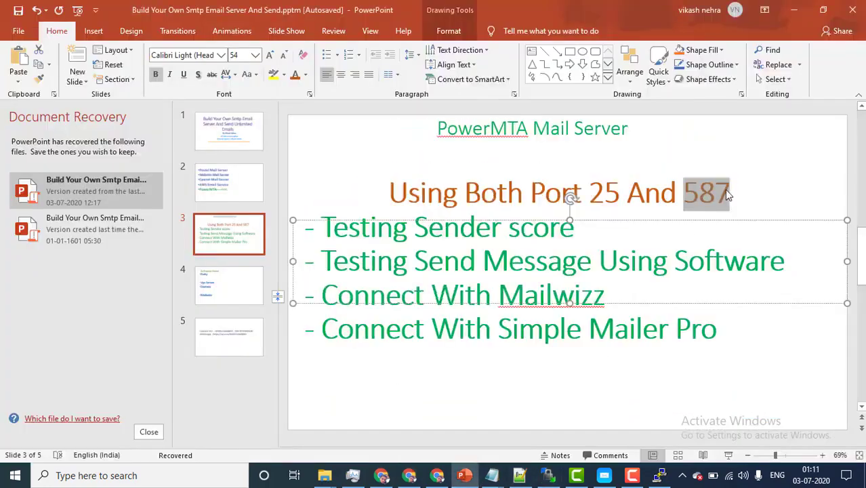
click(794, 10)
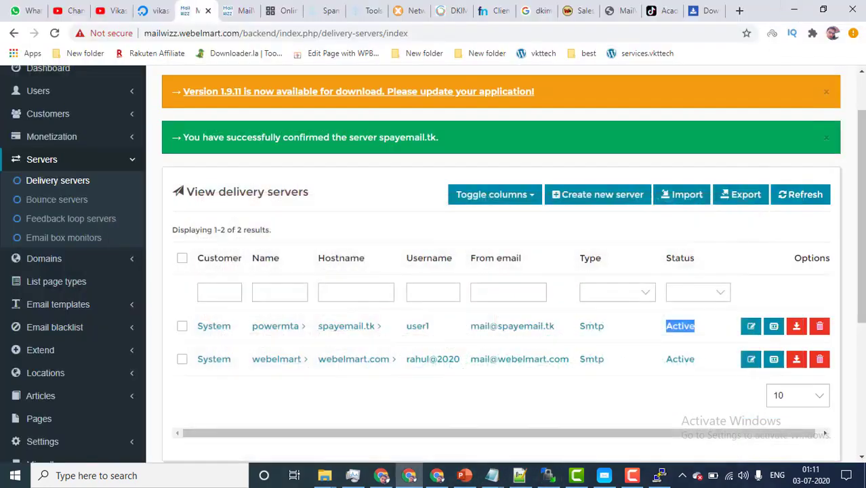
click(604, 475)
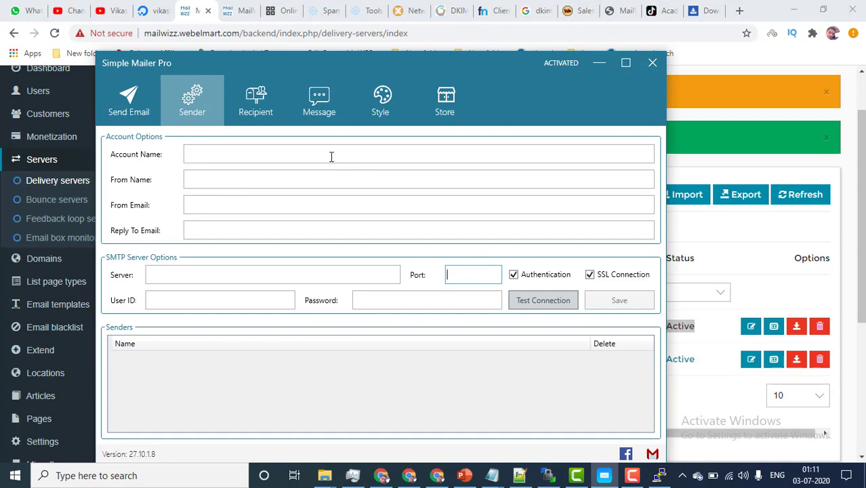
click(281, 10)
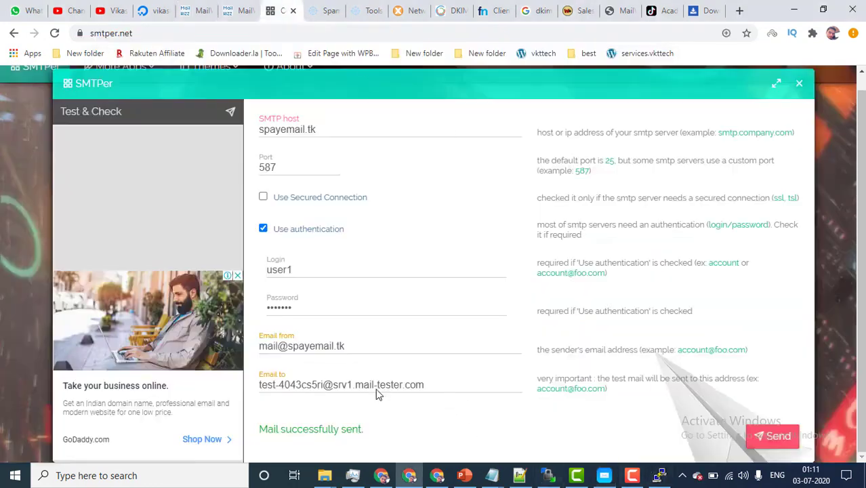
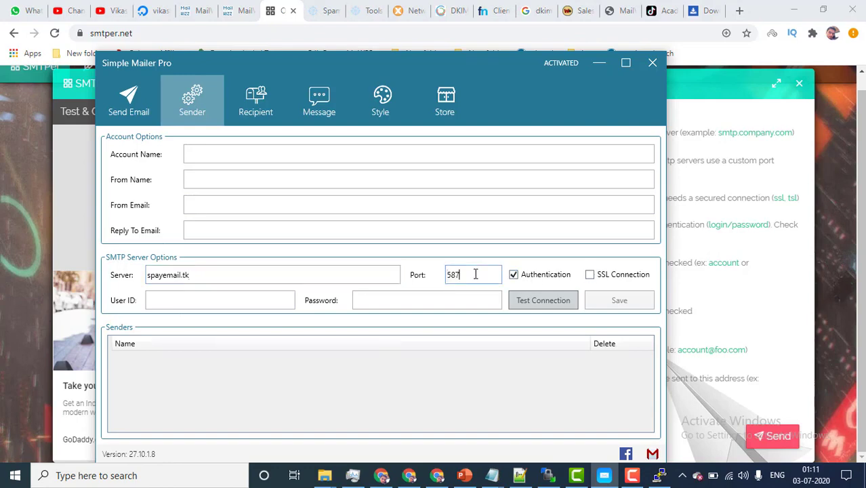
Step: Enter the SMTP login and password for spayemail.tk on port 587 and confirm the connection test succeeds
click(206, 301)
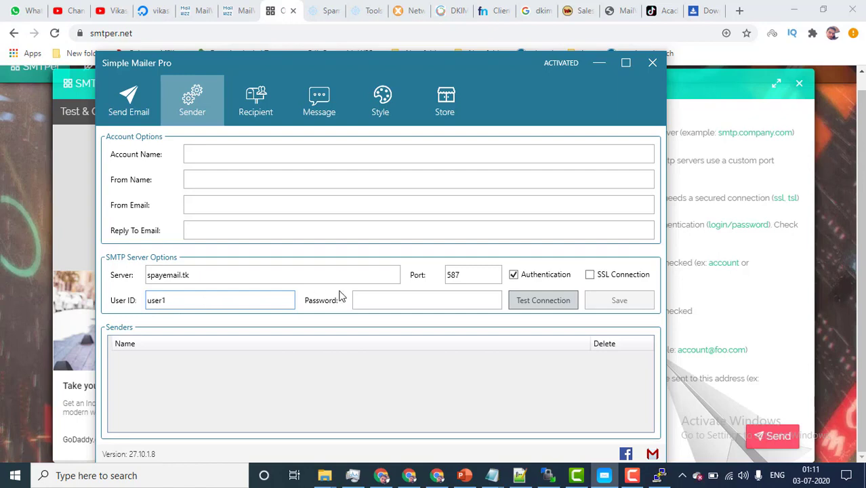
click(405, 295)
text(pas)
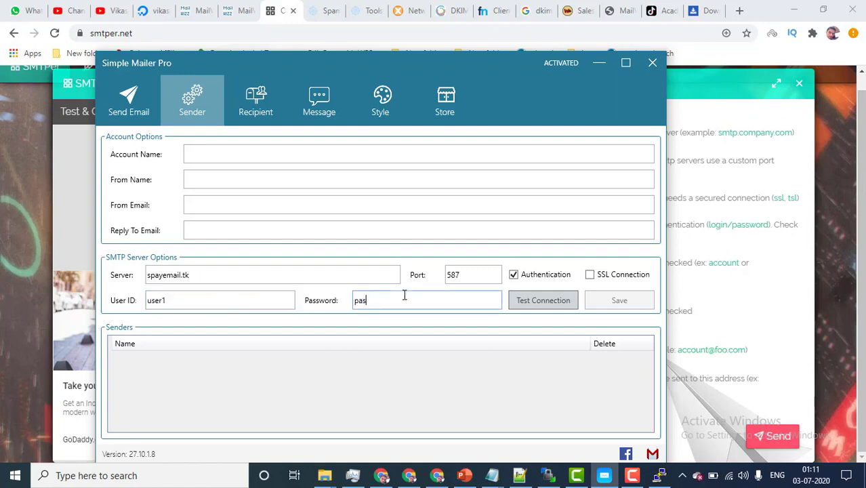
text(s123)
click(544, 307)
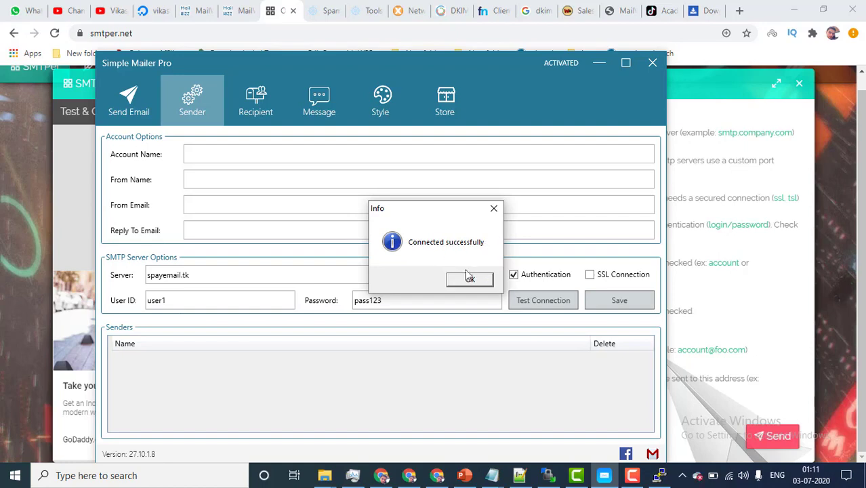
click(471, 279)
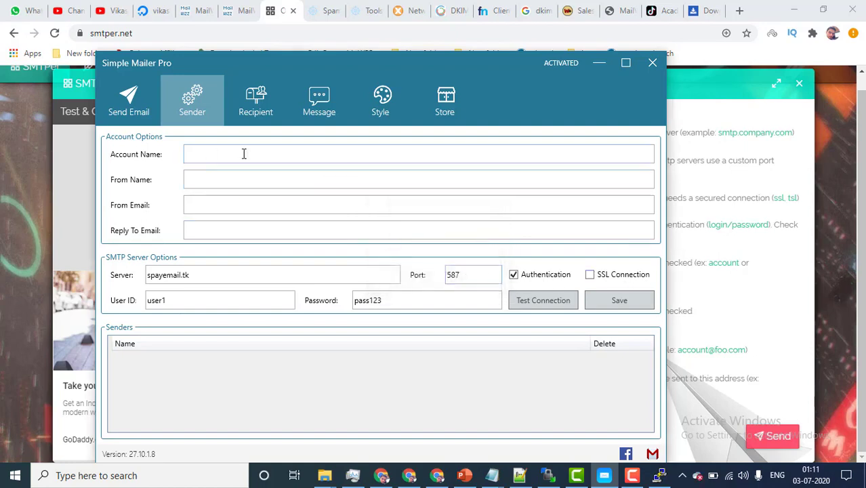
Step: Name the sender account 'vk' and enter the sender's display name as From Name
click(212, 154)
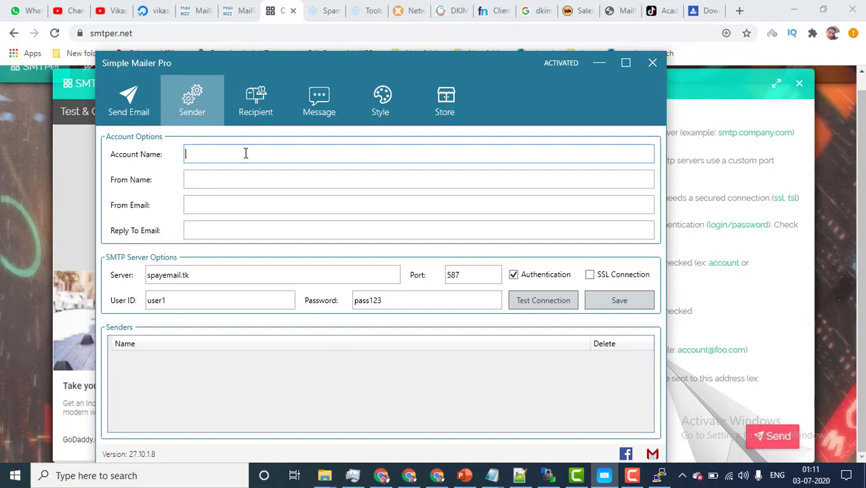
text(vk)
click(227, 182)
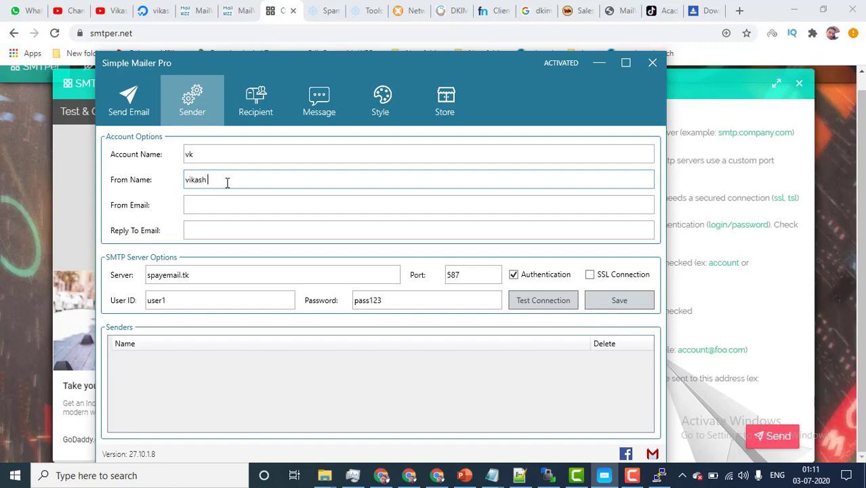
Step: Copy the sender address from SMTPer and paste it as both From Email and Reply-To Email
click(192, 211)
click(743, 316)
triple_click(303, 345)
key(ctrl+c)
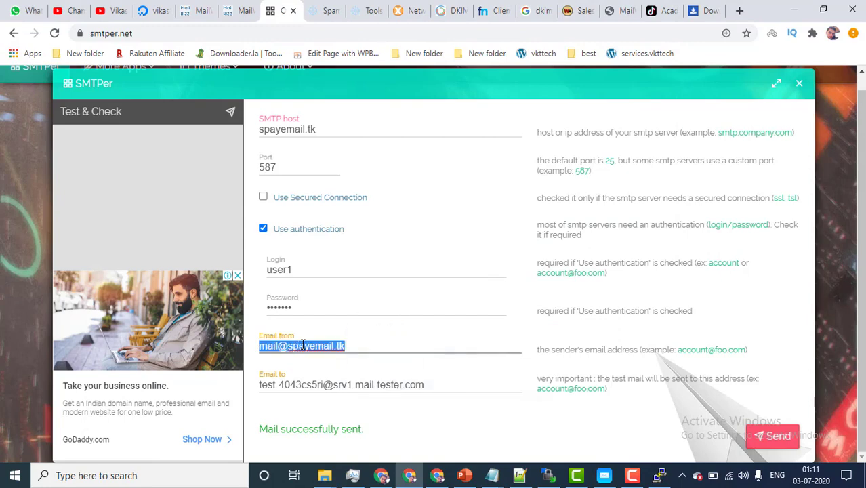
click(603, 475)
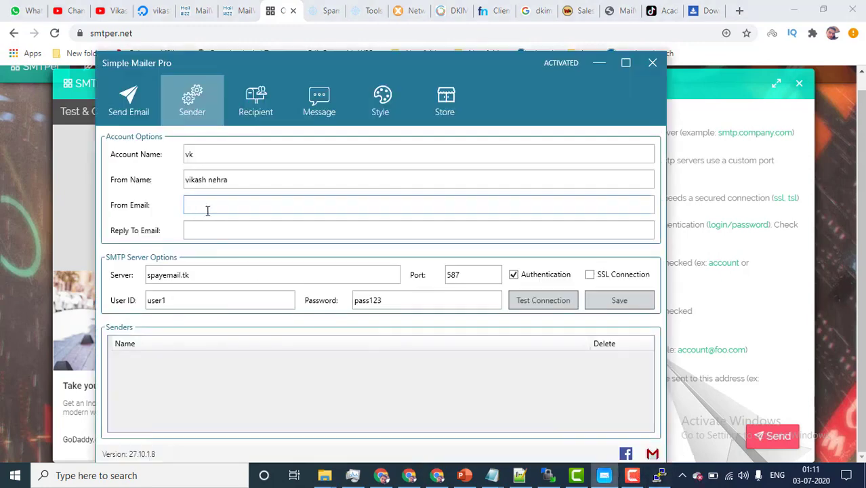
key(ctrl+v)
click(214, 231)
key(ctrl+v)
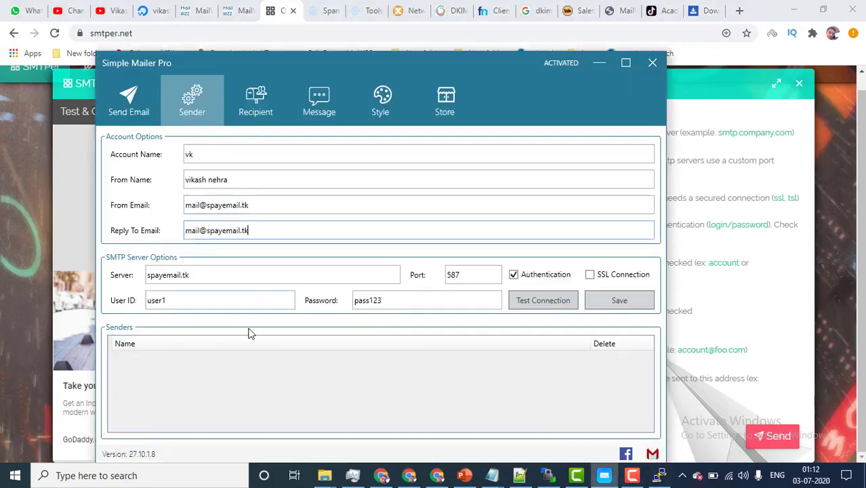
Step: Save the sender details, then open the Recipient section's add-recipient form
click(620, 301)
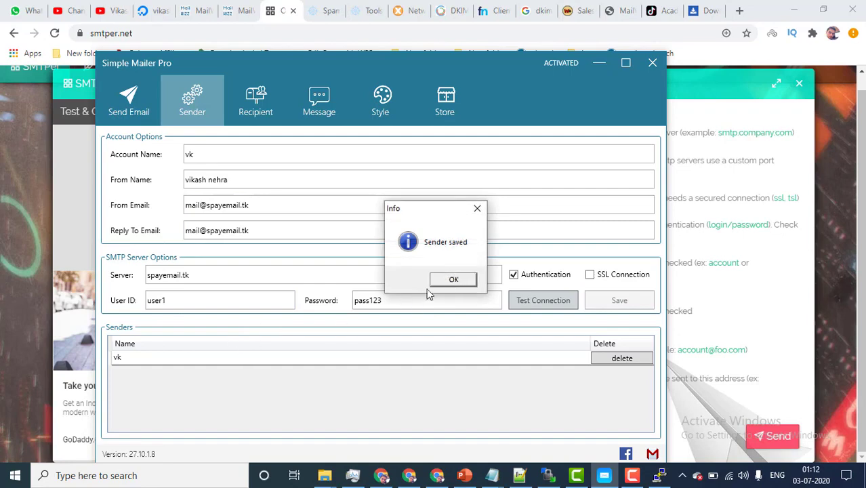
click(453, 279)
click(255, 101)
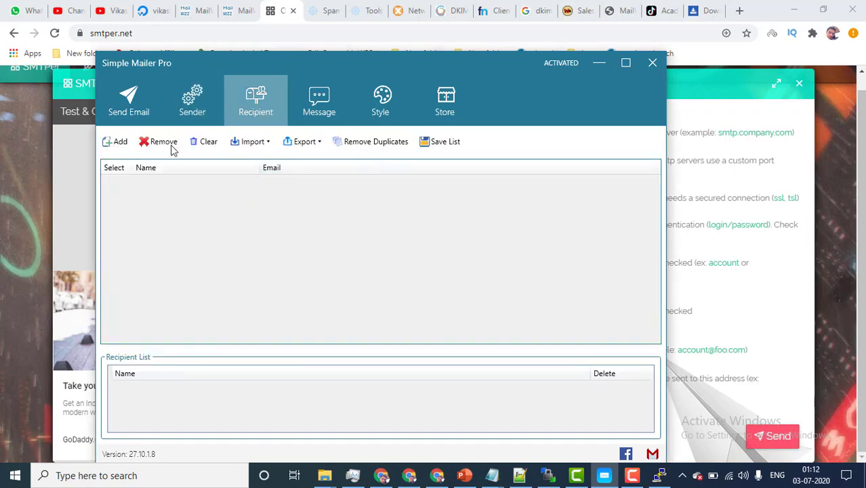
click(121, 142)
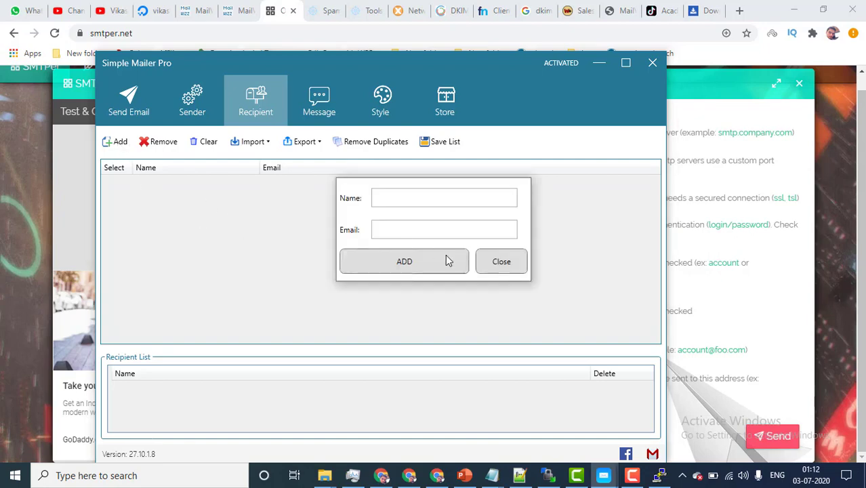
click(382, 474)
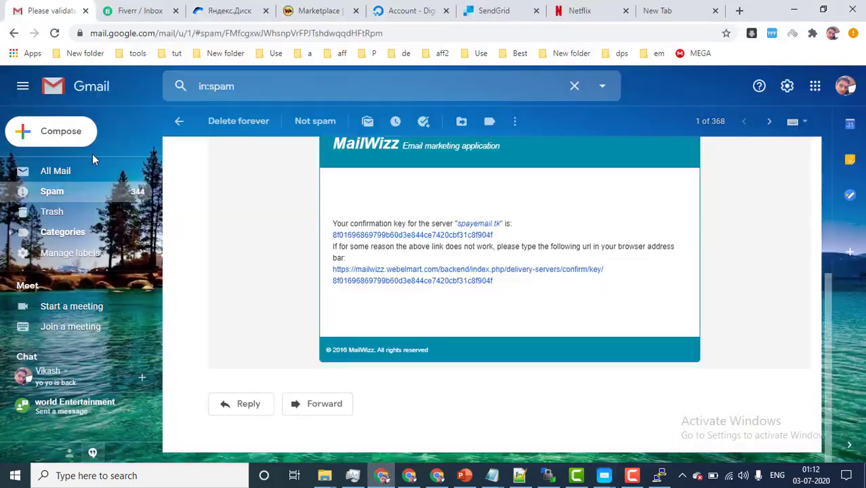
Step: Copy the signed-in Gmail account's e-mail address from the Google account panel
click(841, 84)
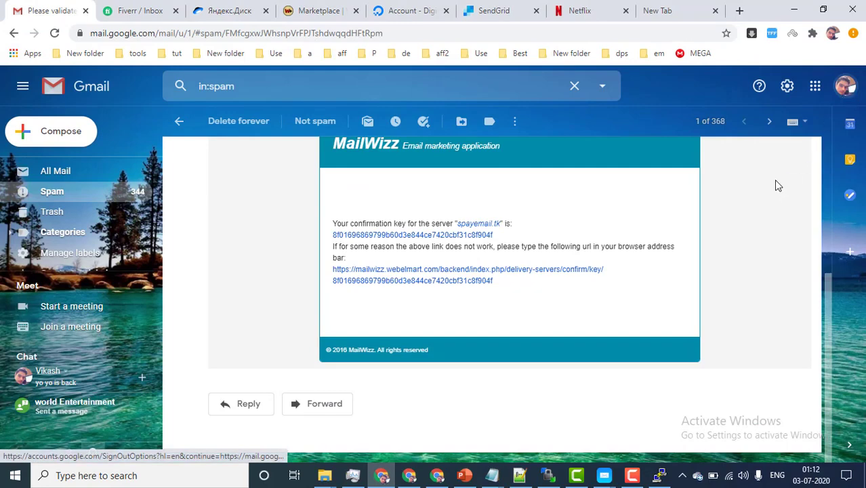
double_click(763, 198)
triple_click(763, 197)
right_click(782, 206)
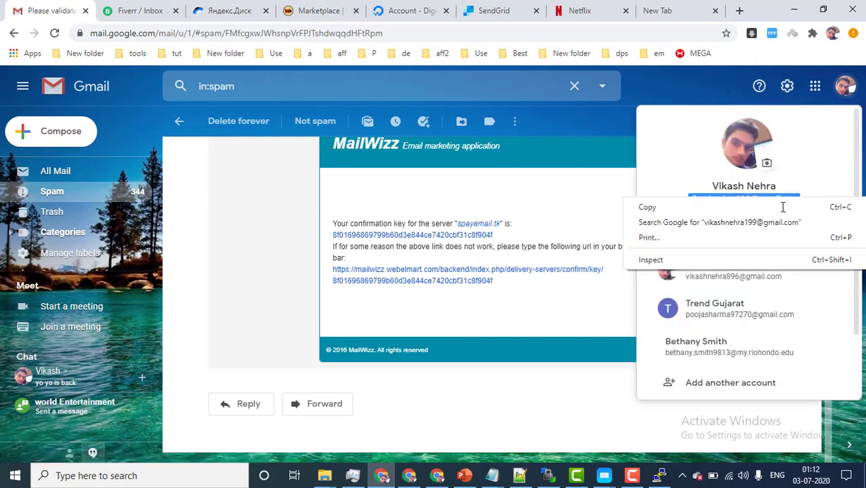
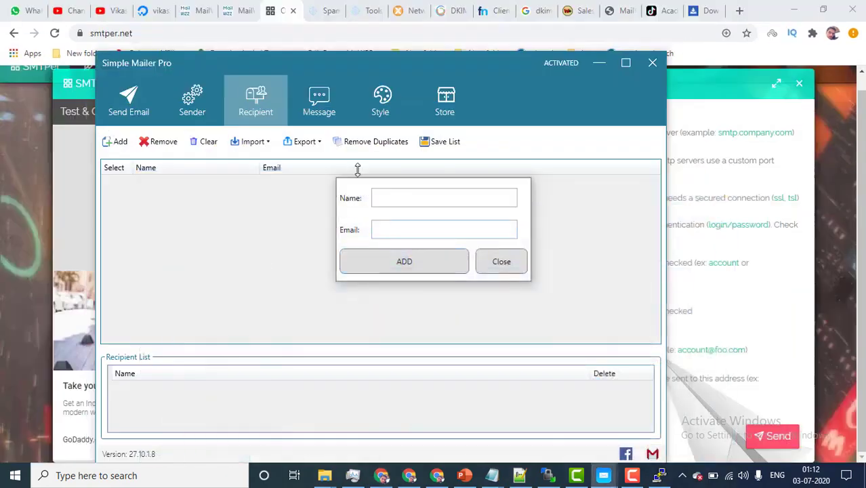
Step: Add the copied Gmail address and a second address with changed digits as recipients
click(396, 231)
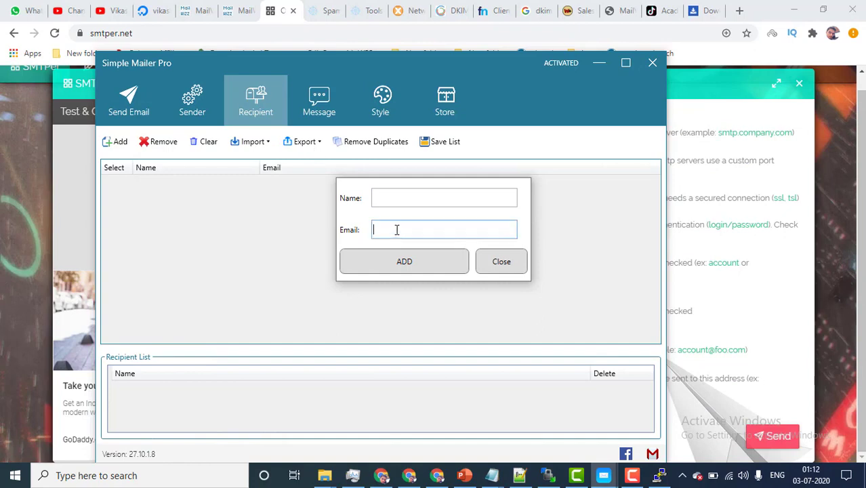
key(ctrl+v)
click(403, 262)
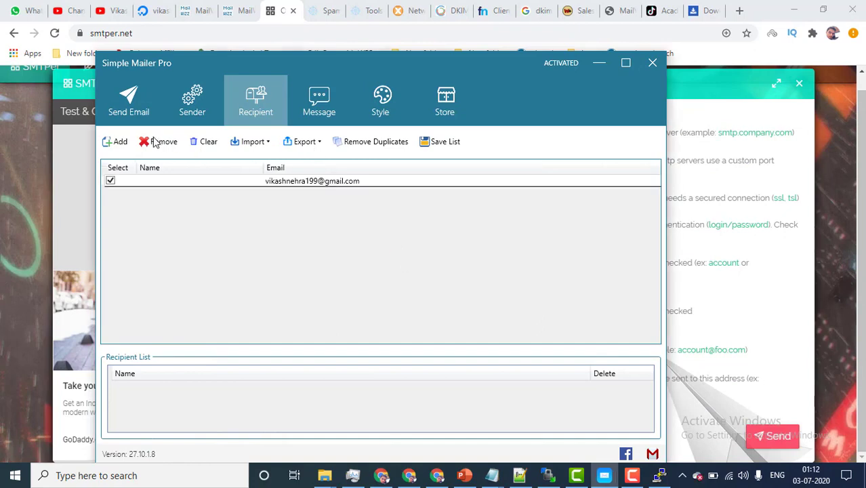
click(114, 142)
click(406, 227)
key(ctrl+v)
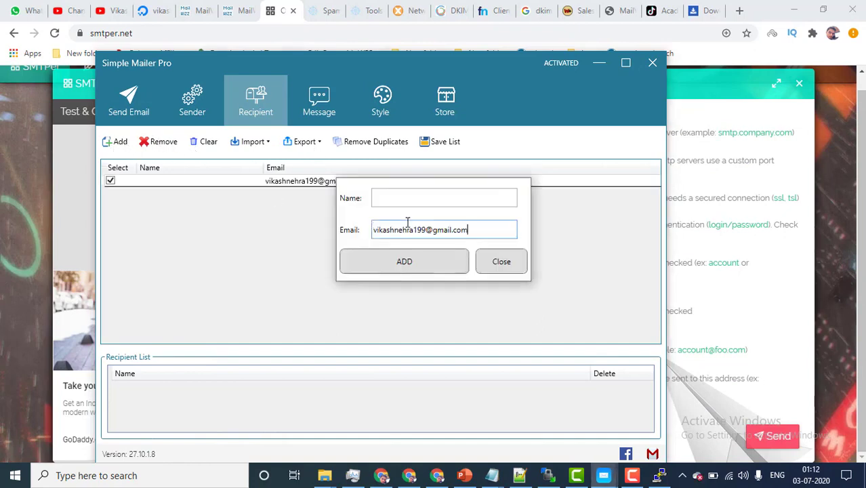
drag(416, 229, 422, 227)
text(896)
click(421, 265)
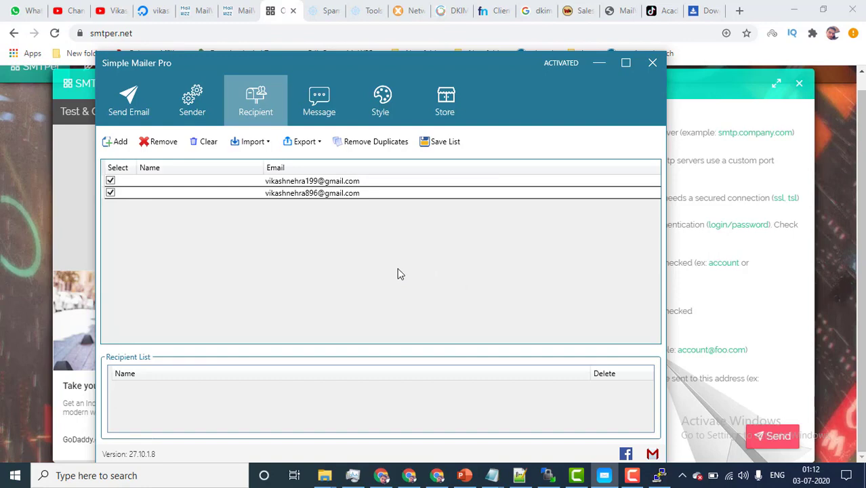
Step: Save the two recipients as the list 'va' and select it
click(438, 143)
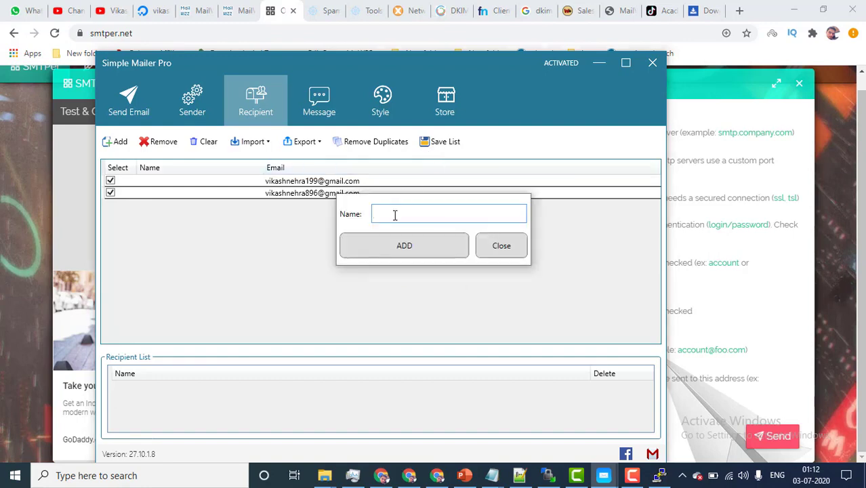
text(va)
click(405, 247)
click(465, 282)
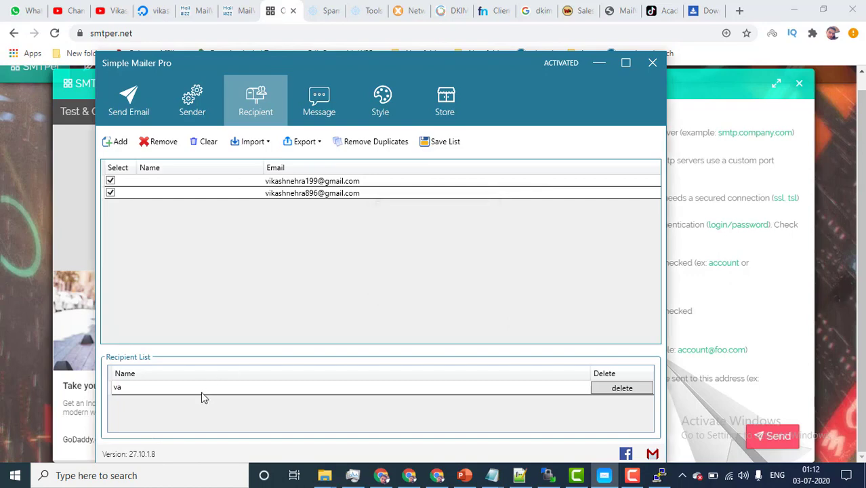
click(251, 390)
click(192, 119)
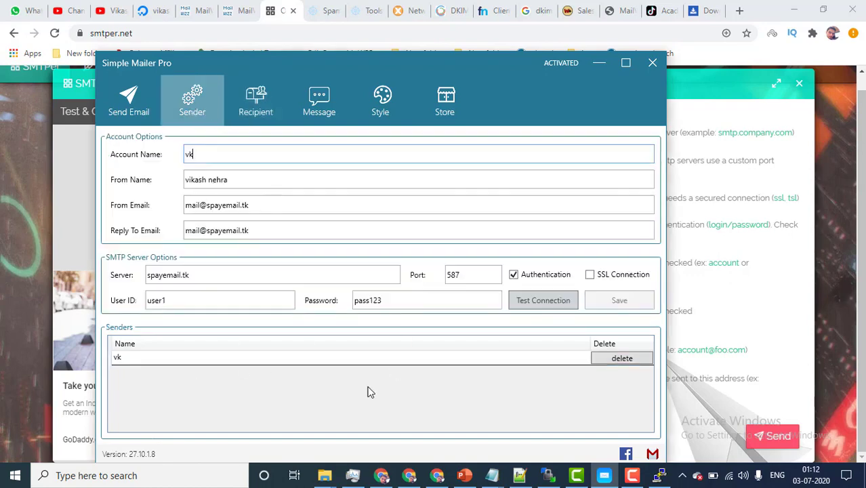
Step: Select the sender account vk and write a short hello greeting as the message body
click(298, 360)
click(321, 99)
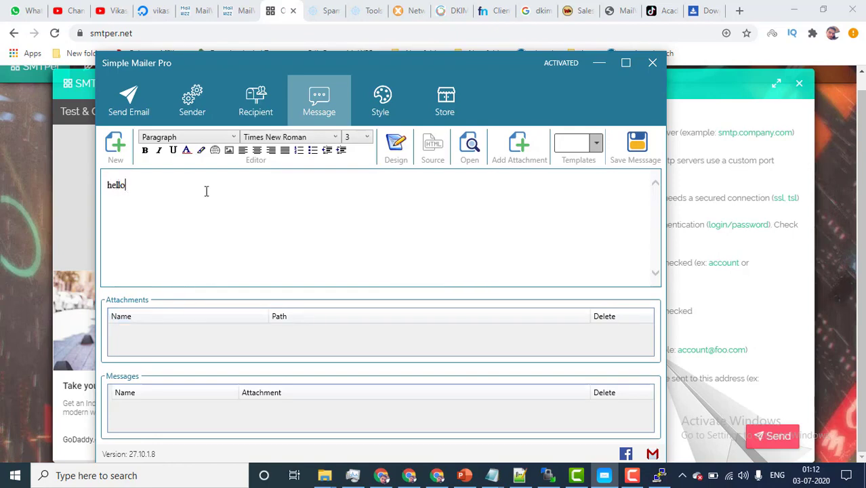
Step: Save the message as 'vs' and select it for sending
click(638, 146)
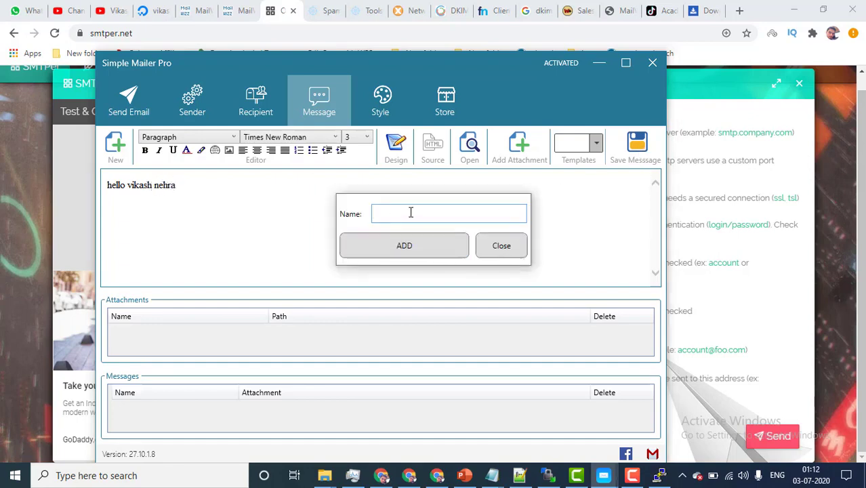
text(vs)
click(404, 246)
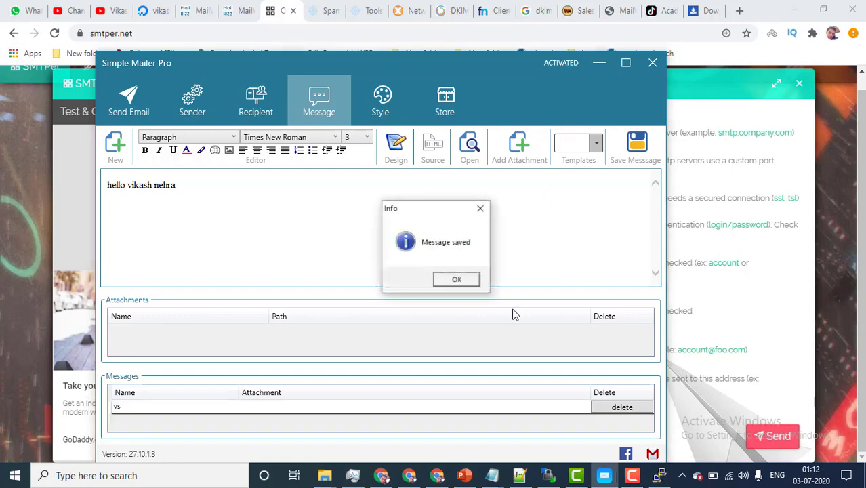
click(457, 279)
click(298, 409)
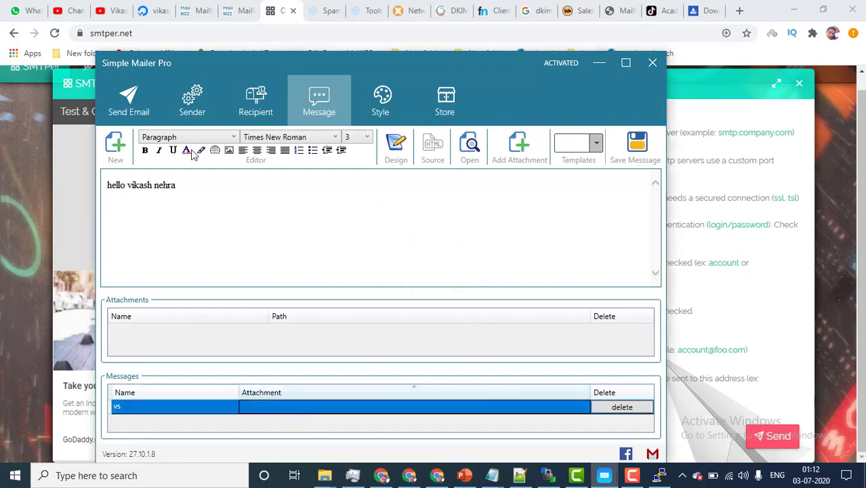
click(129, 102)
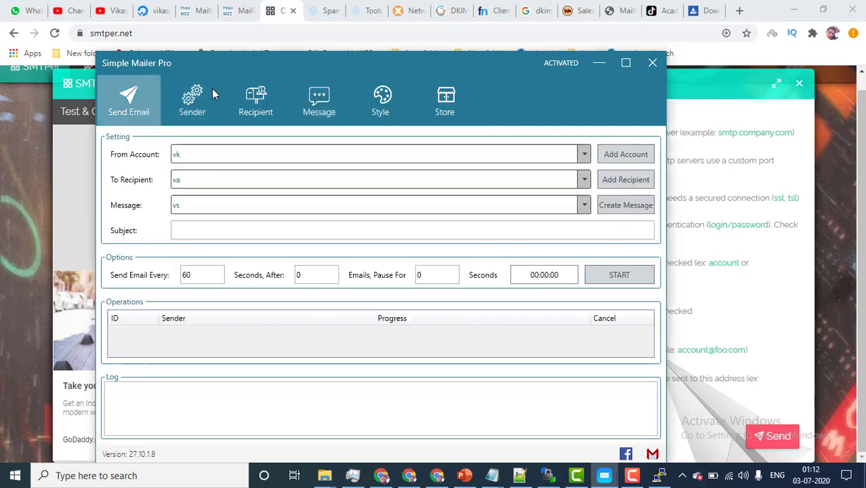
Step: Set subject 'testing' and a 1-second send interval, then start sending to list va
click(264, 163)
click(197, 174)
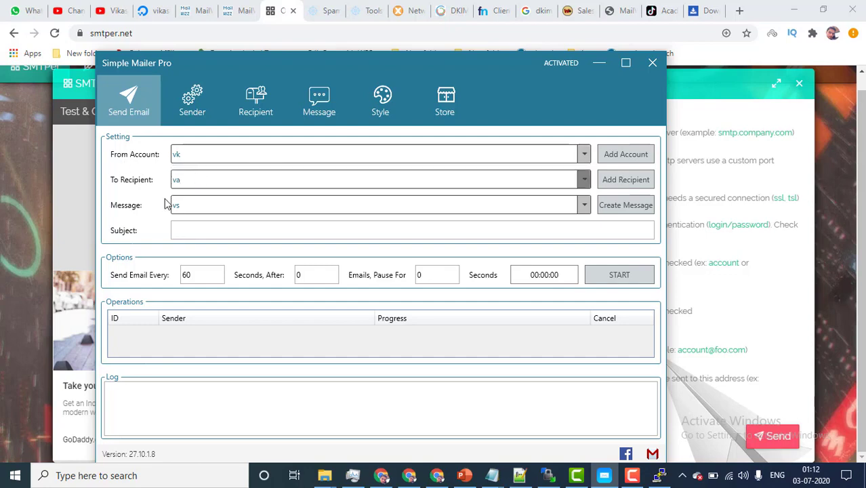
click(216, 231)
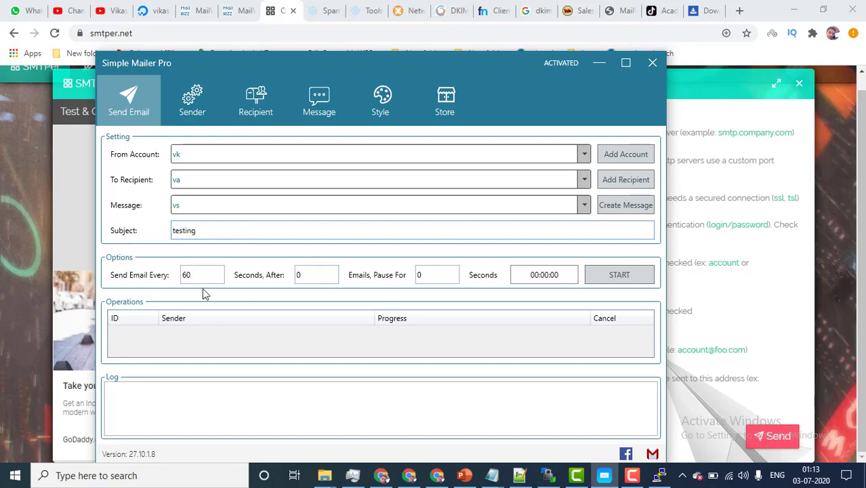
key(Tab)
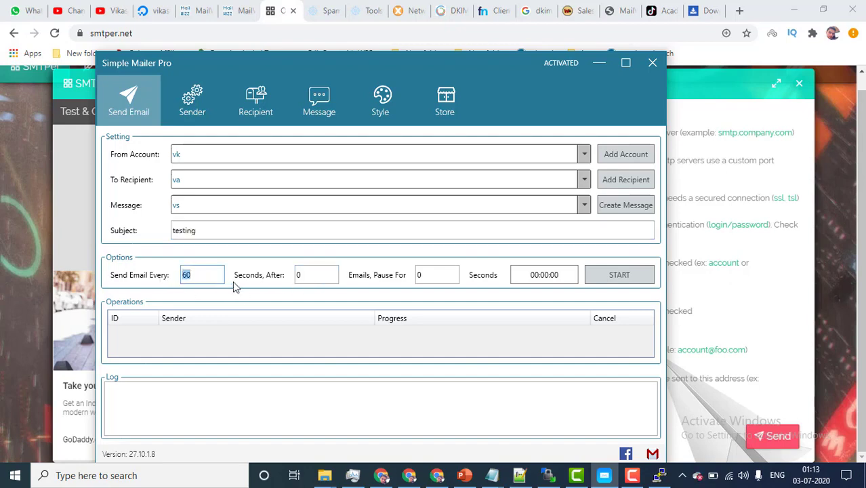
text(1)
click(618, 276)
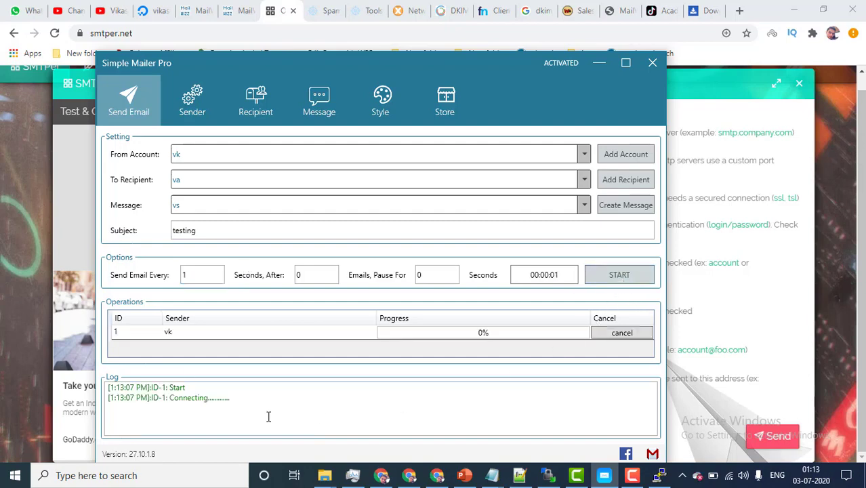
Step: Check the log for the SMTP connection and both successful deliveries (2/2)
drag(228, 423, 243, 407)
drag(170, 418, 315, 420)
drag(185, 419, 364, 414)
click(238, 420)
drag(174, 422, 242, 420)
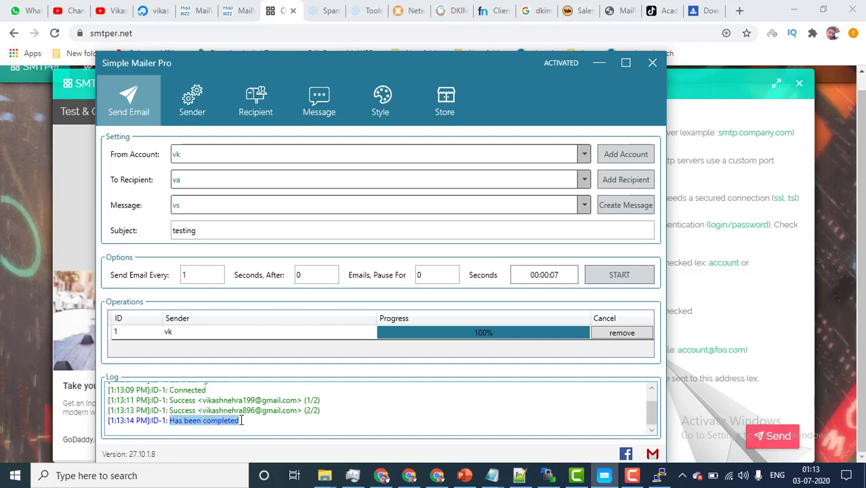
click(257, 423)
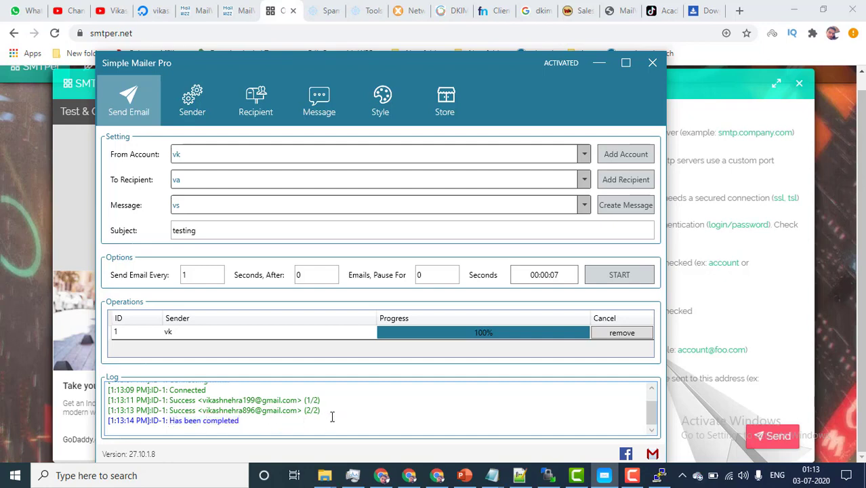
drag(320, 411, 125, 384)
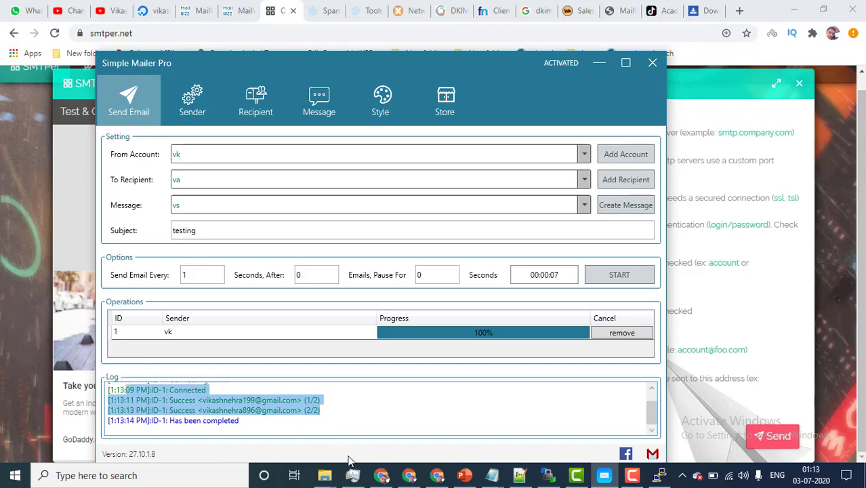
click(382, 475)
Step: Refresh the Gmail inbox and open the newly arrived 'testing' email
scroll(99, 218, down, 2)
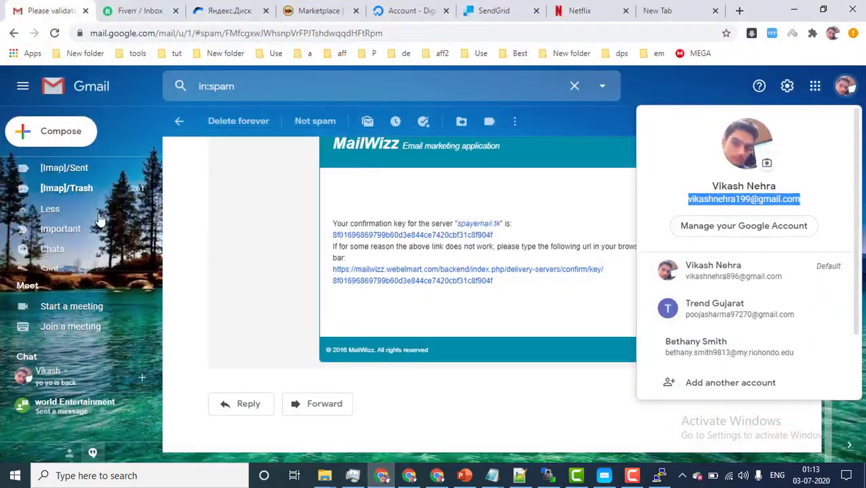
scroll(100, 218, up, 2)
click(81, 167)
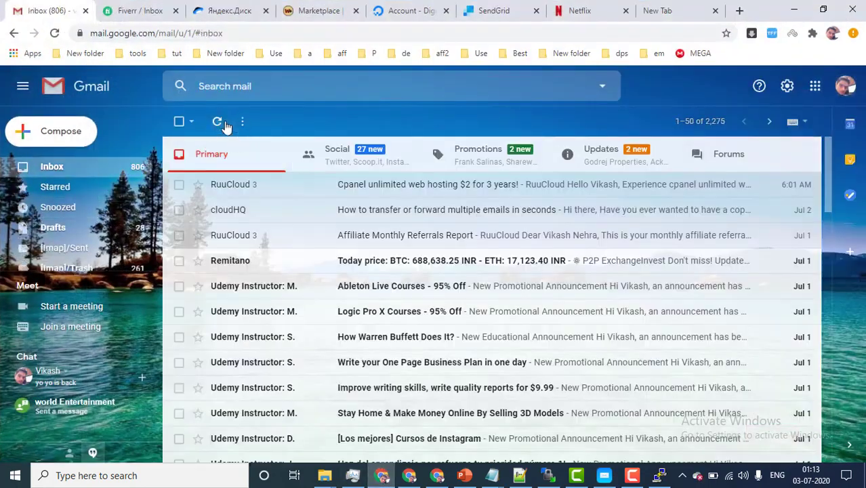
click(226, 124)
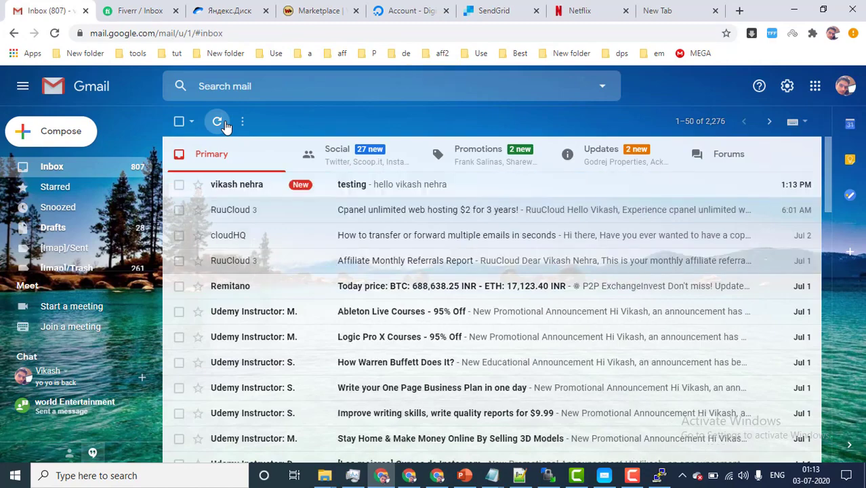
click(366, 197)
drag(217, 221, 371, 218)
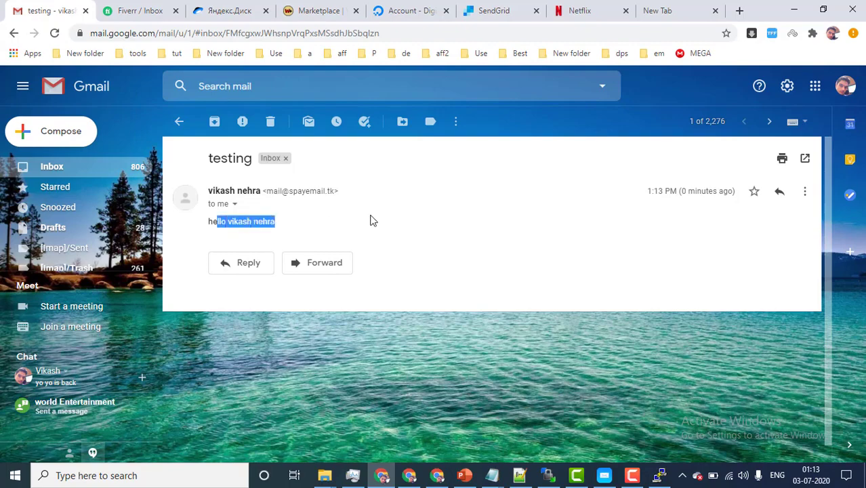
click(367, 218)
click(79, 168)
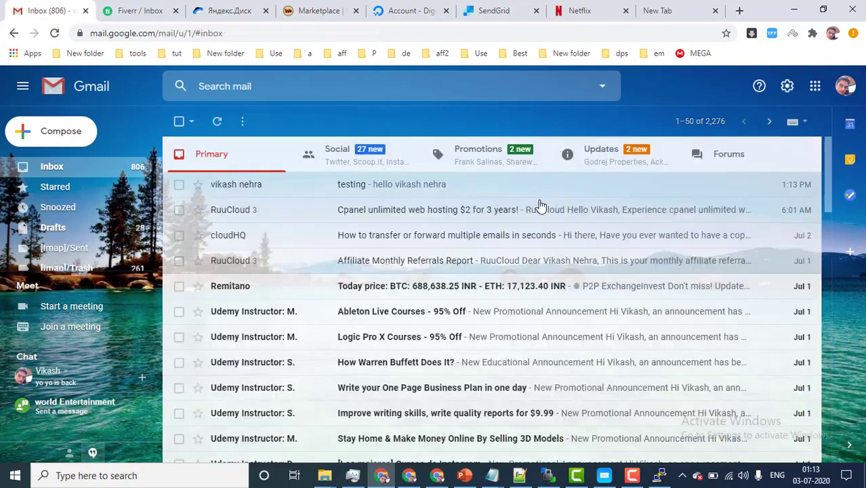
click(319, 190)
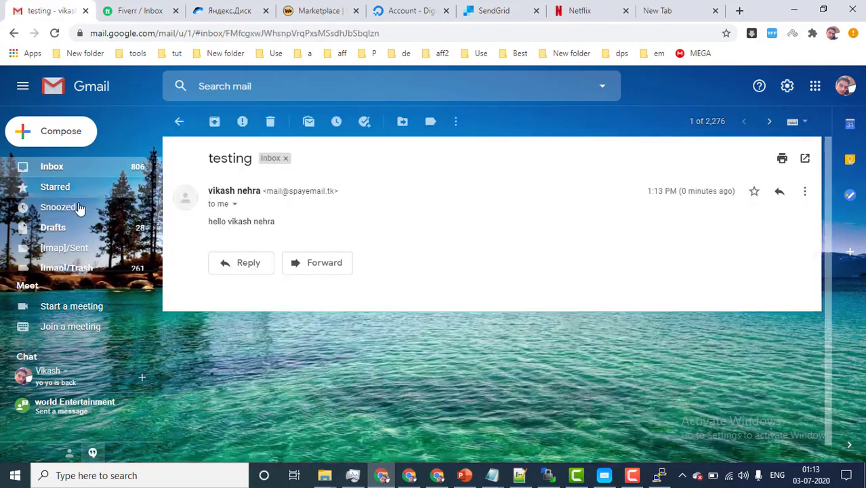
scroll(58, 244, down, 1)
scroll(58, 231, up, 1)
click(76, 173)
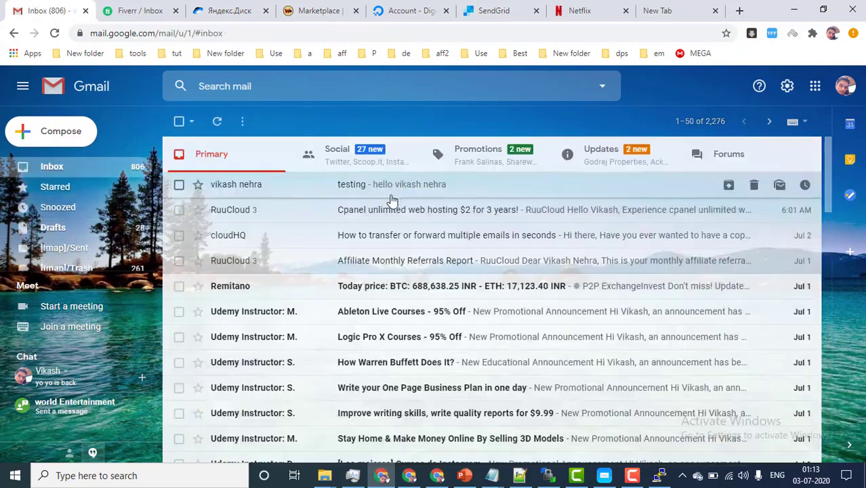
click(294, 183)
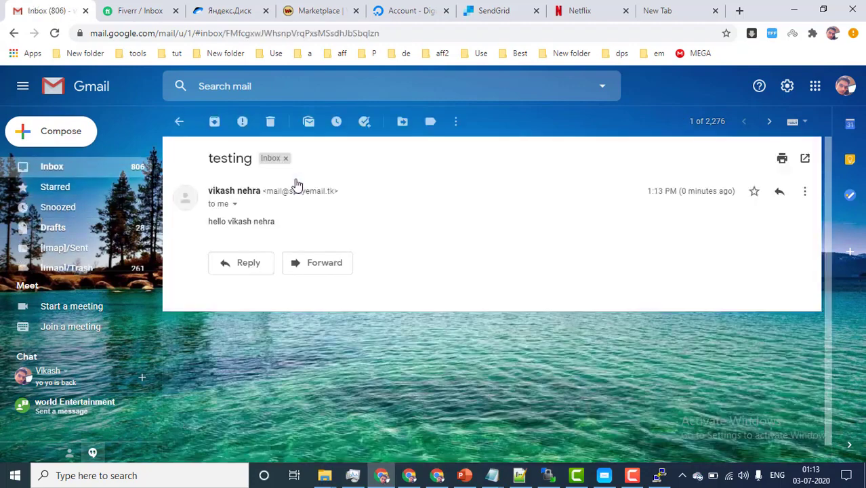
Step: Inspect the testing email's full sender details, including reply-to, mailed-by and encryption
click(234, 204)
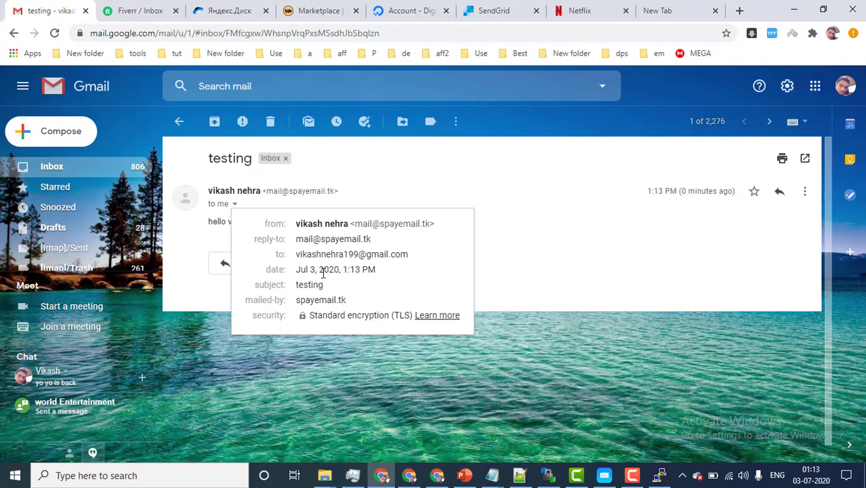
drag(301, 240, 373, 243)
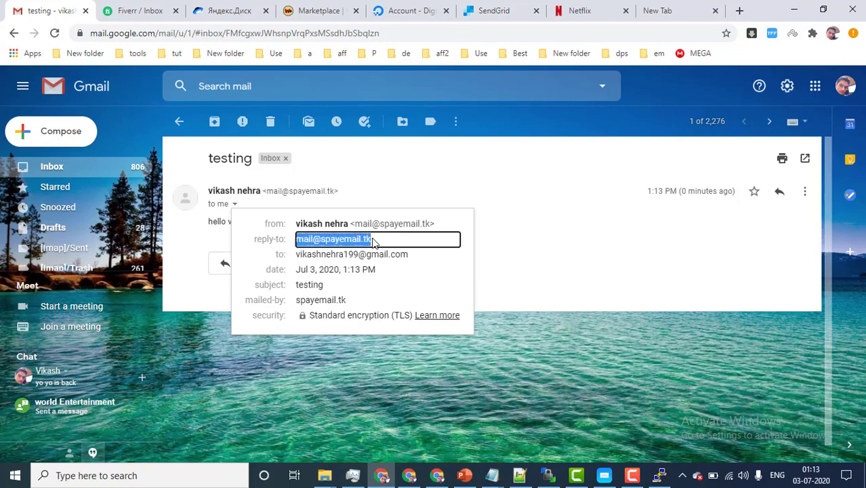
drag(301, 297, 345, 286)
click(526, 259)
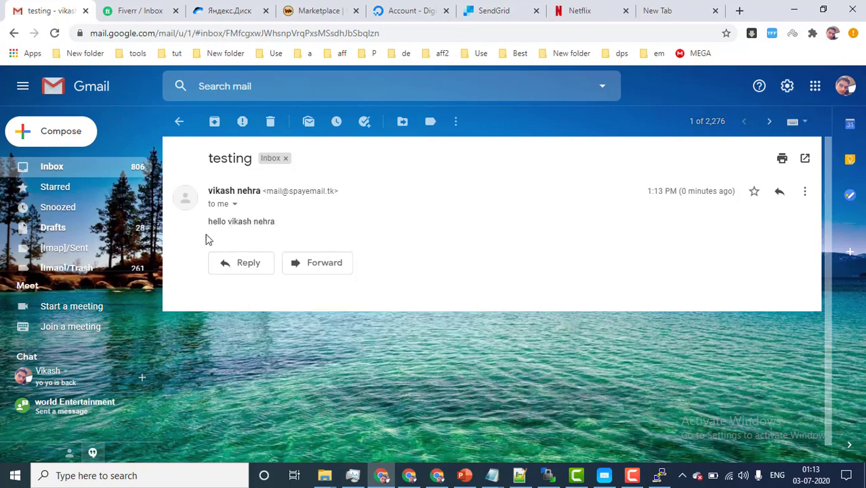
drag(263, 223, 287, 223)
click(287, 228)
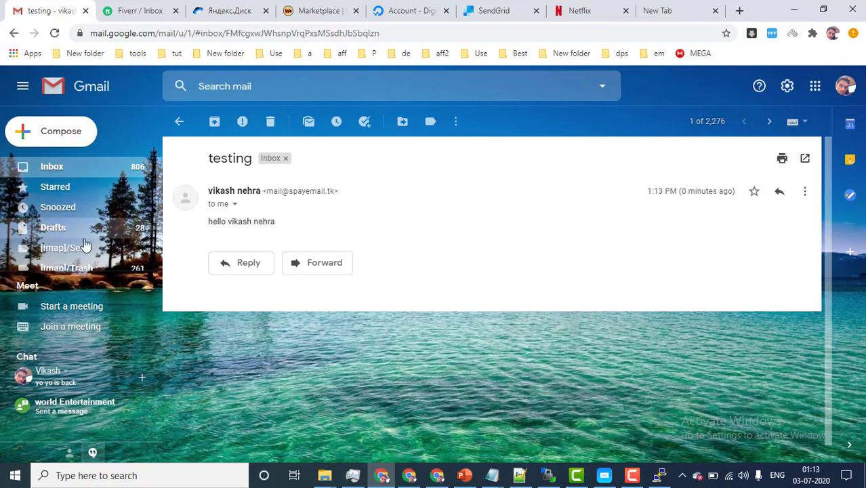
scroll(135, 204, down, 1)
triple_click(247, 221)
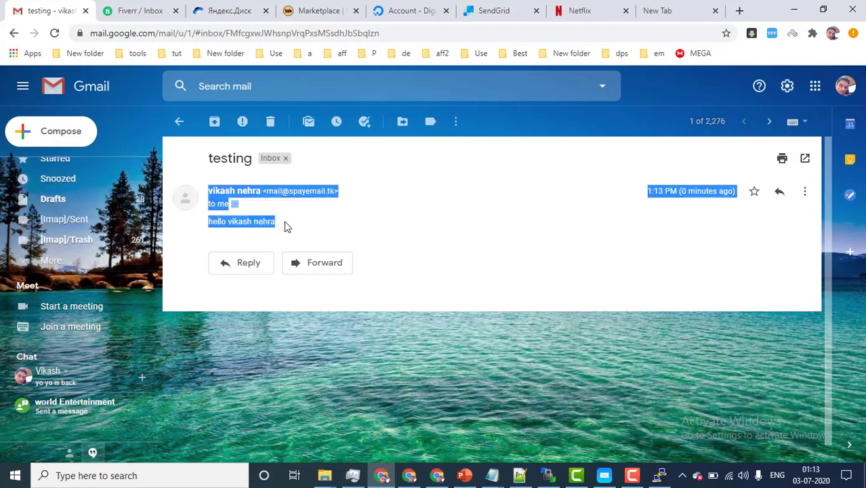
drag(284, 226, 233, 224)
Step: Open the 'Please validate this server.' message in the Spam folder
click(59, 257)
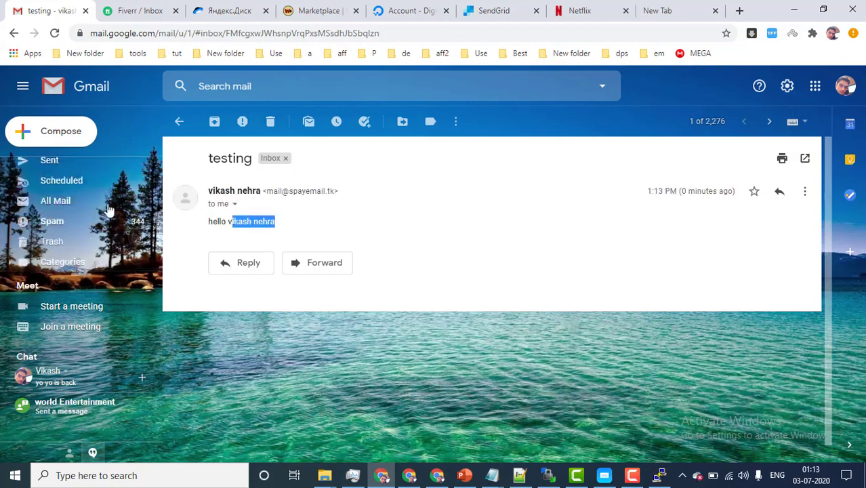
scroll(59, 203, down, 1)
click(54, 191)
click(315, 190)
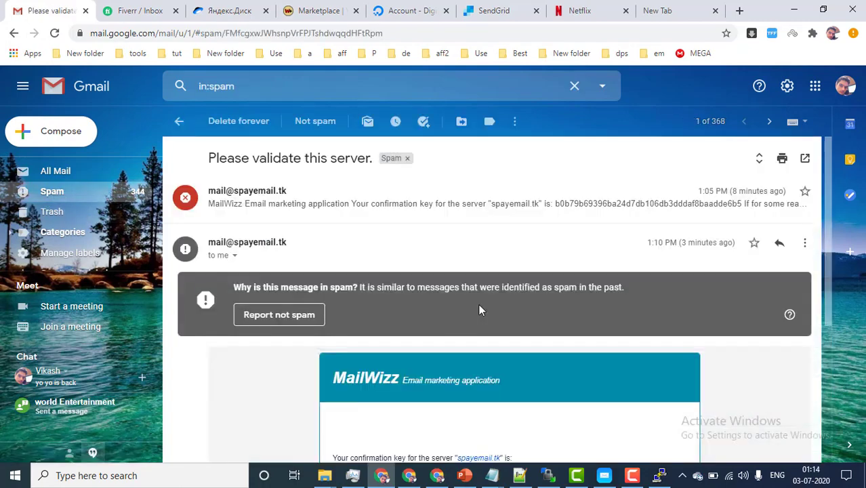
Step: Read the MailWizz validation message's confirmation key text, then go back to the Inbox
scroll(477, 303, down, 4)
drag(537, 292, 260, 249)
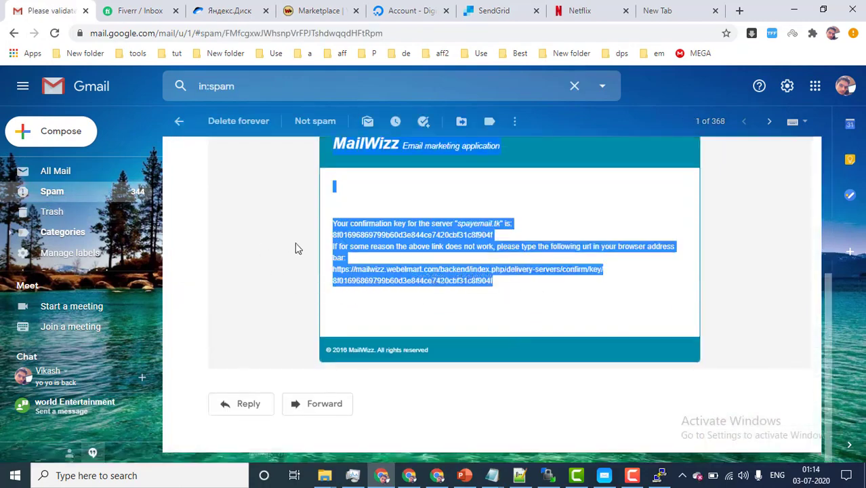
click(386, 248)
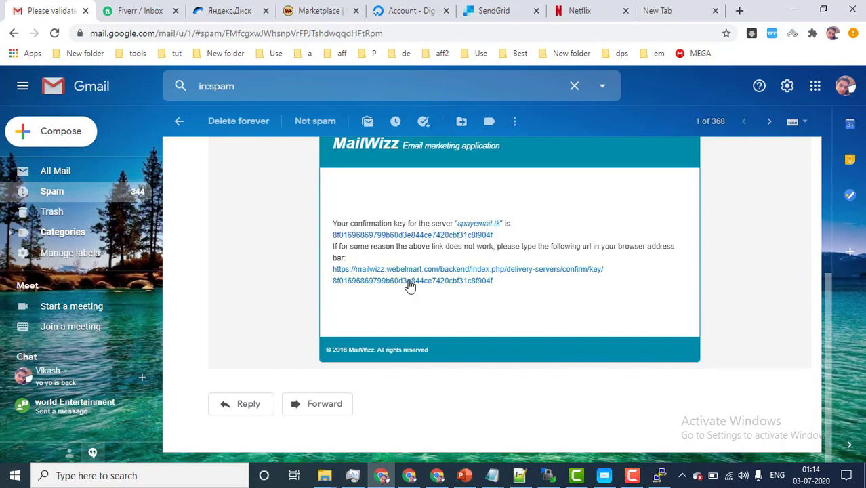
drag(508, 284, 333, 225)
click(532, 237)
scroll(306, 245, up, 3)
scroll(71, 205, up, 2)
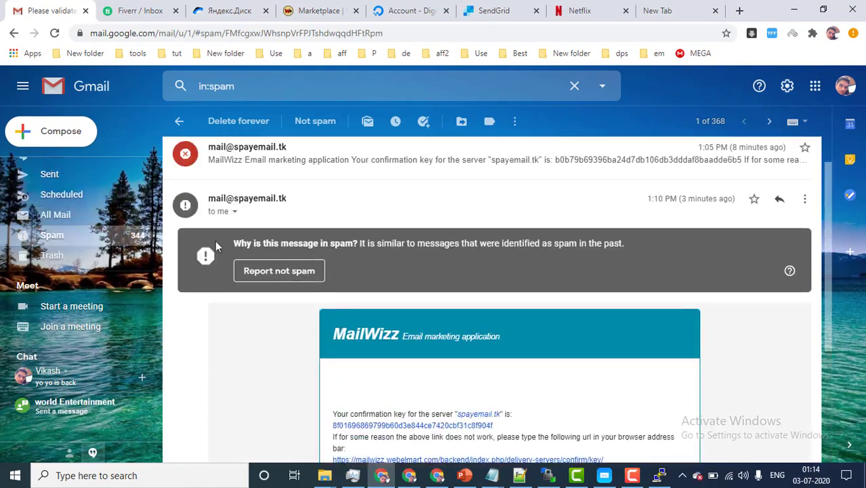
scroll(71, 205, up, 3)
click(54, 167)
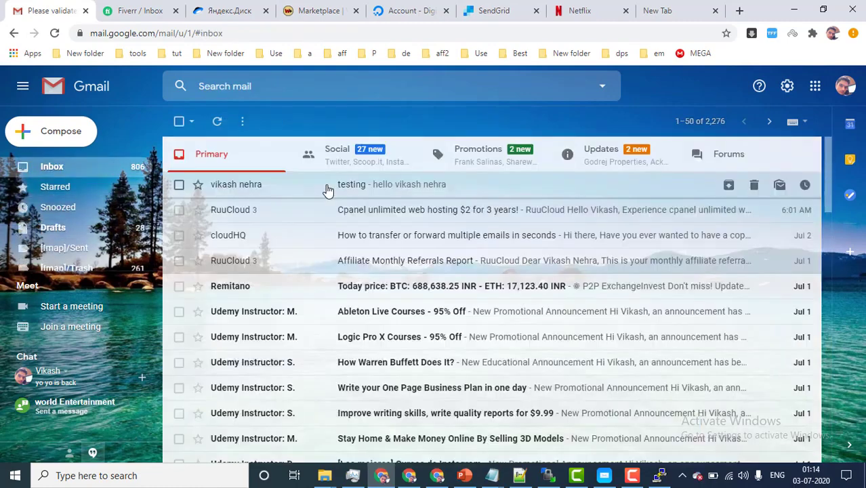
Step: Open the second signed-in Gmail account in a new tab
click(238, 197)
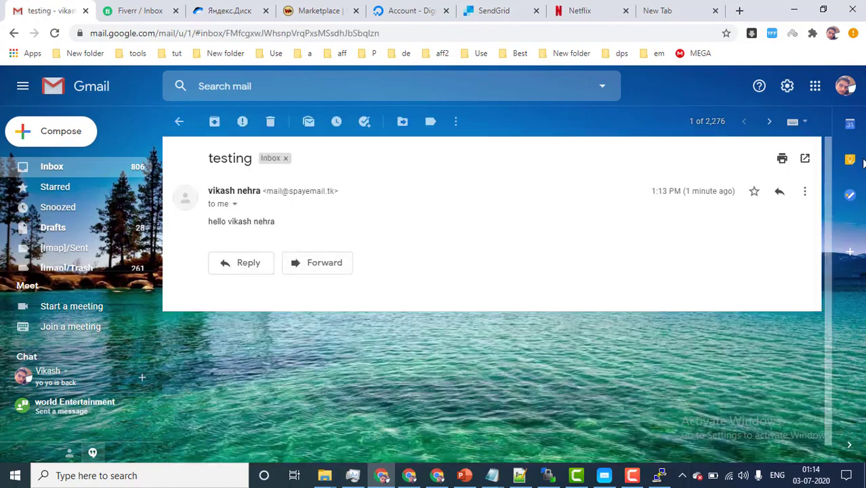
click(845, 86)
click(750, 286)
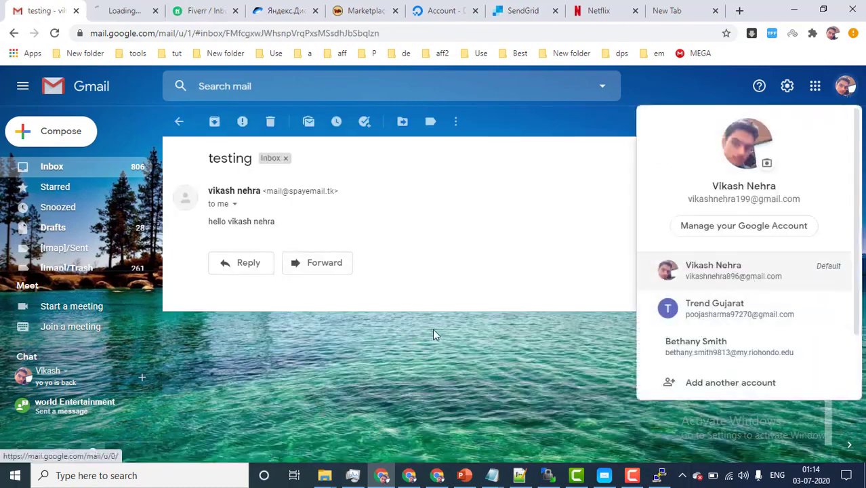
click(432, 328)
click(119, 9)
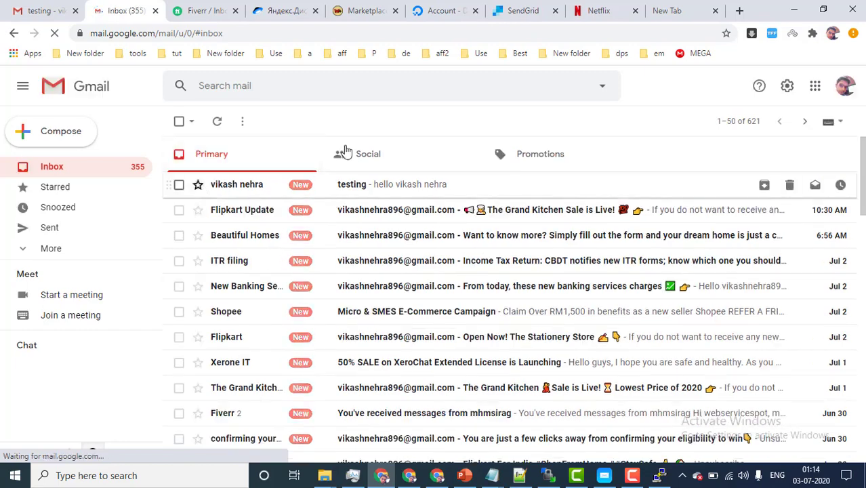
Step: Open the 'testing' email in the second inbox and confirm standard TLS encryption
click(380, 194)
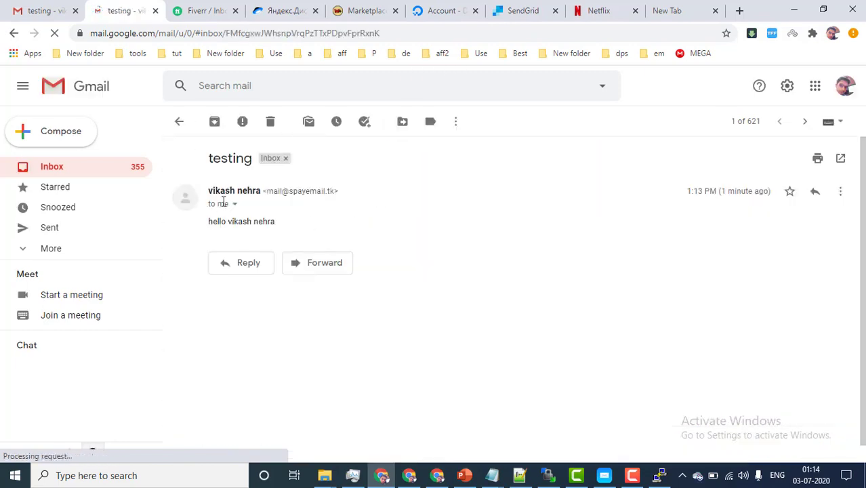
click(234, 204)
click(236, 206)
click(236, 206)
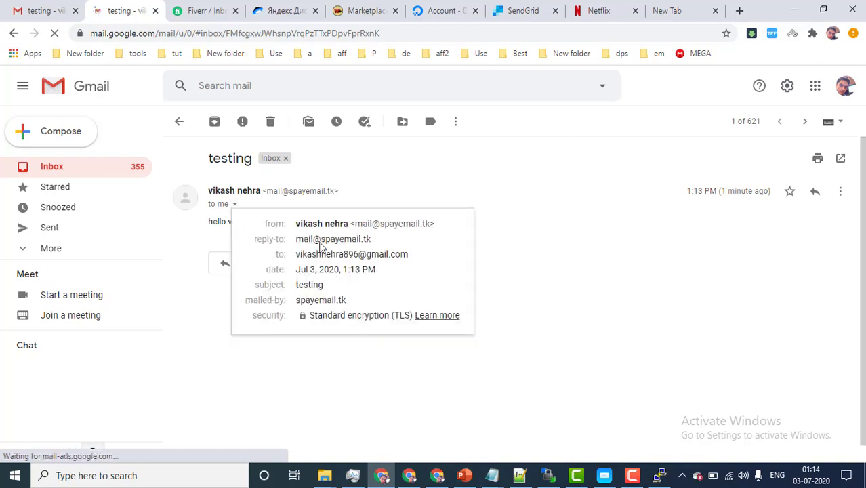
click(680, 273)
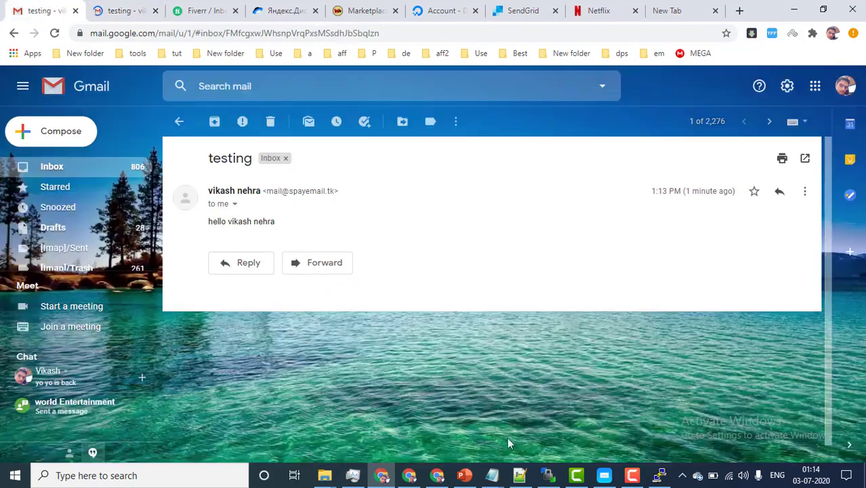
click(464, 475)
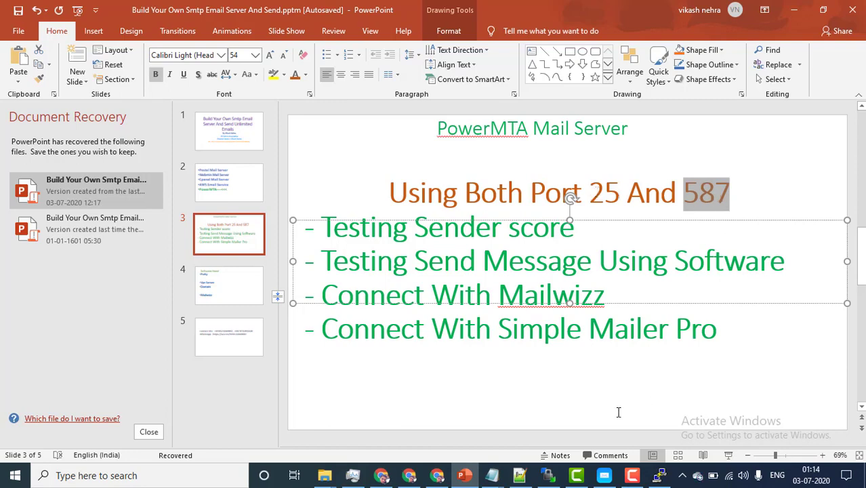
Step: Switch from PowerPoint's slide 3 to the YouTube channel's Videos tab in the browser
click(409, 475)
click(106, 8)
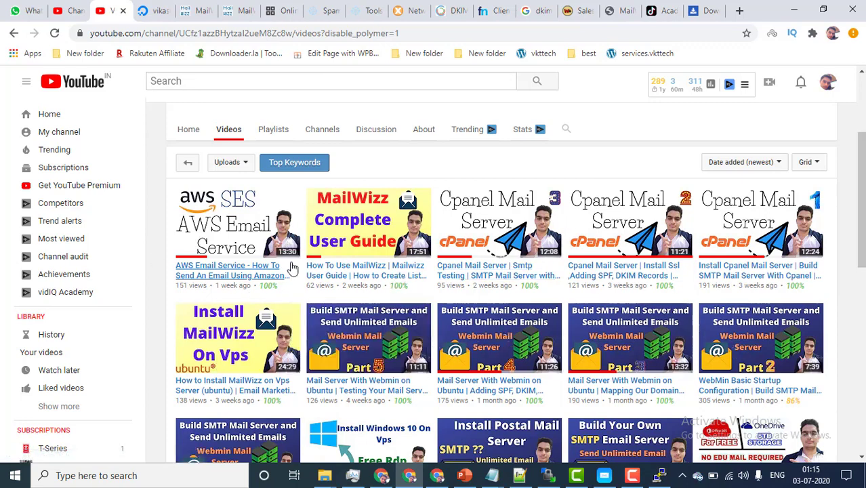
Step: Browse the channel's uploads, then minimize the browser to return to PowerPoint's slide 3
scroll(293, 269, down, 1)
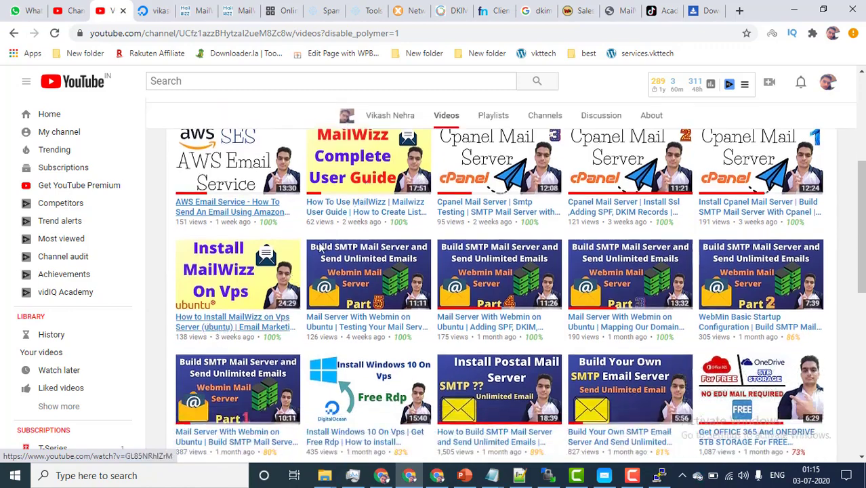
scroll(261, 321, up, 1)
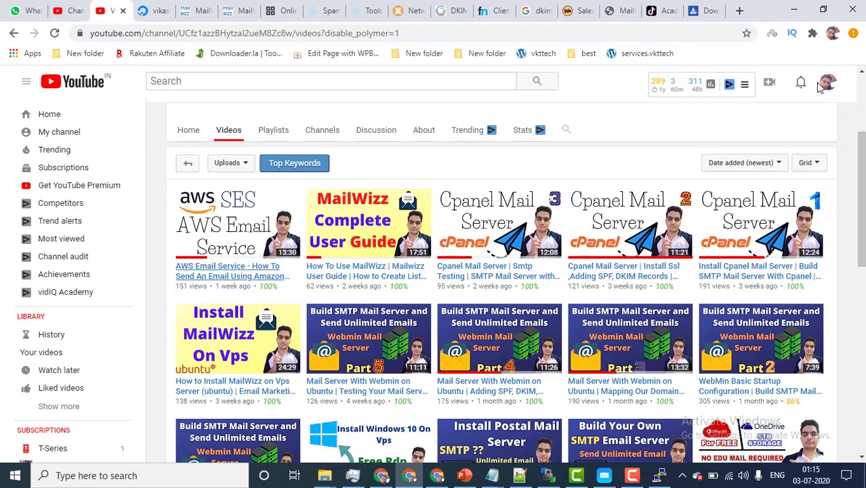
click(793, 10)
click(532, 376)
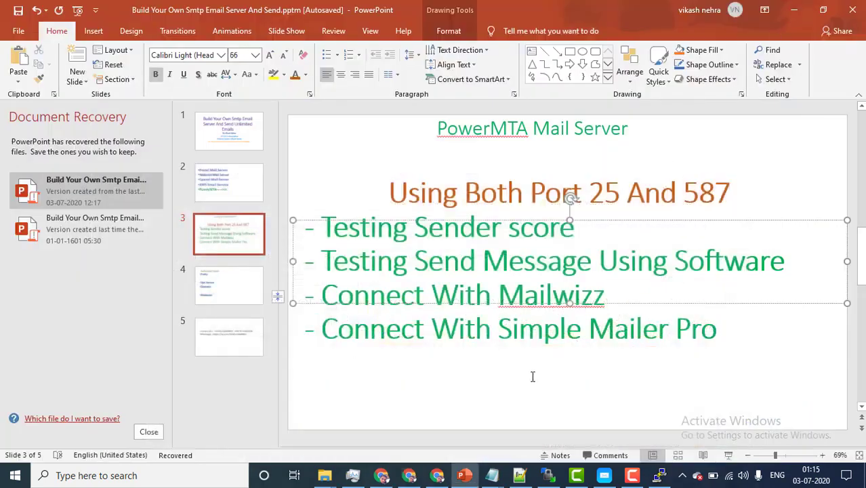